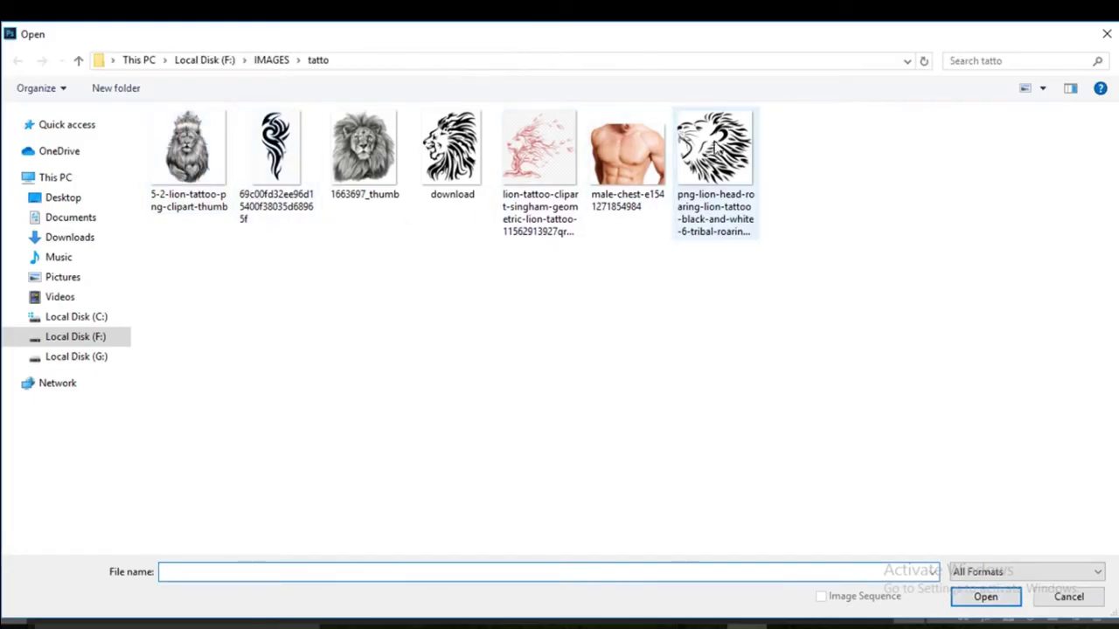
# Step: Open the black-and-white tribal roaring lion head PNG from the tatto folder
pyautogui.click(717, 146)
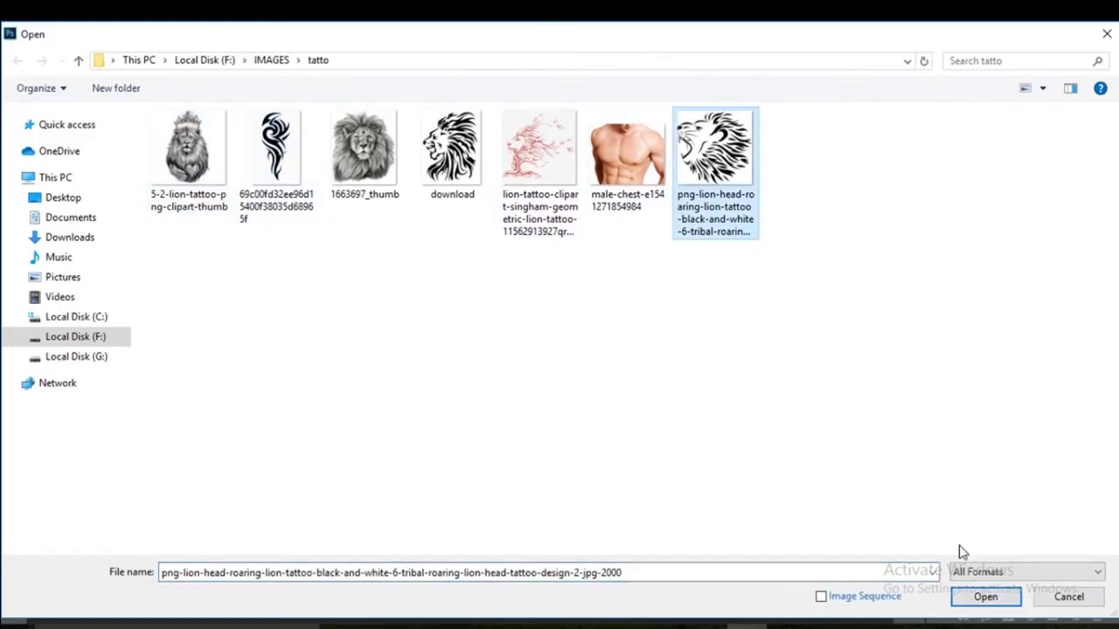
pyautogui.click(985, 596)
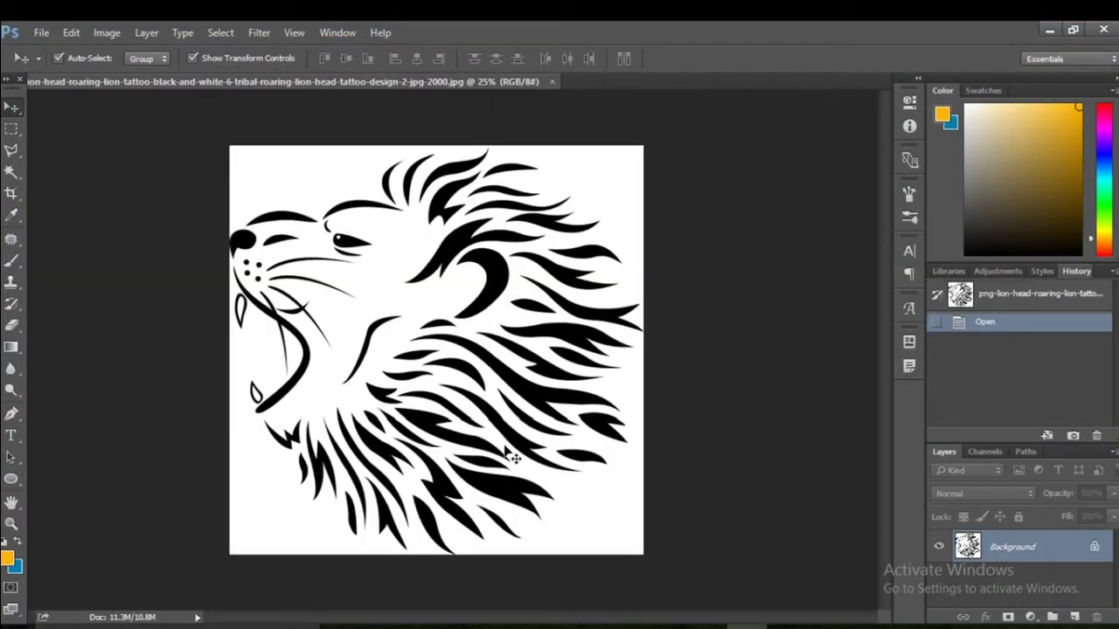
# Step: Convert the locked Background into a normal Layer 0
pyautogui.rightClick(1022, 550)
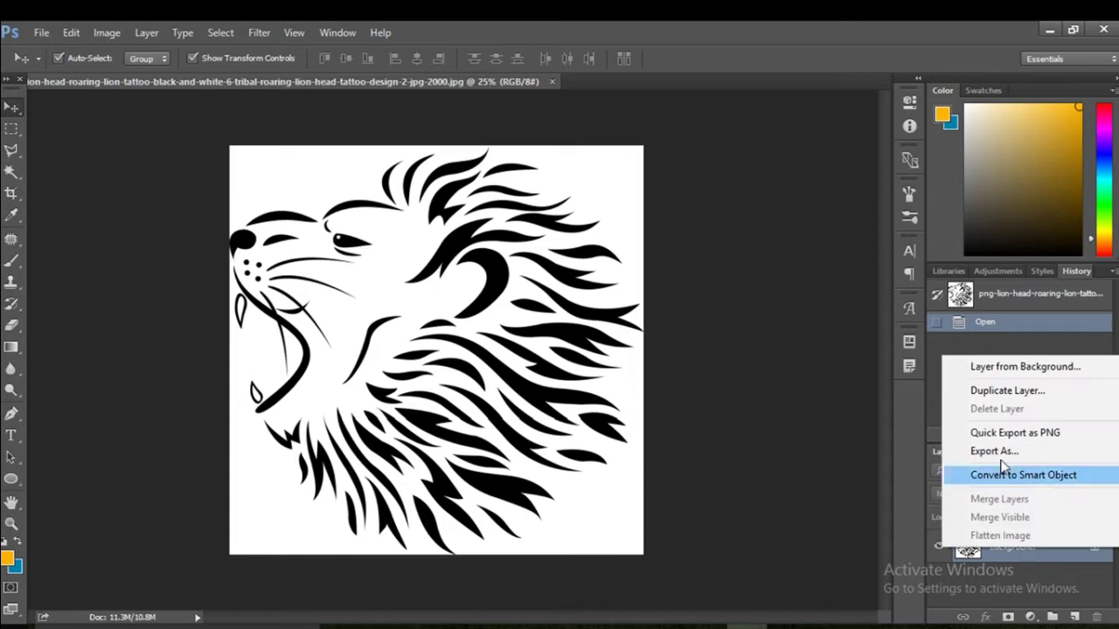
pyautogui.click(994, 367)
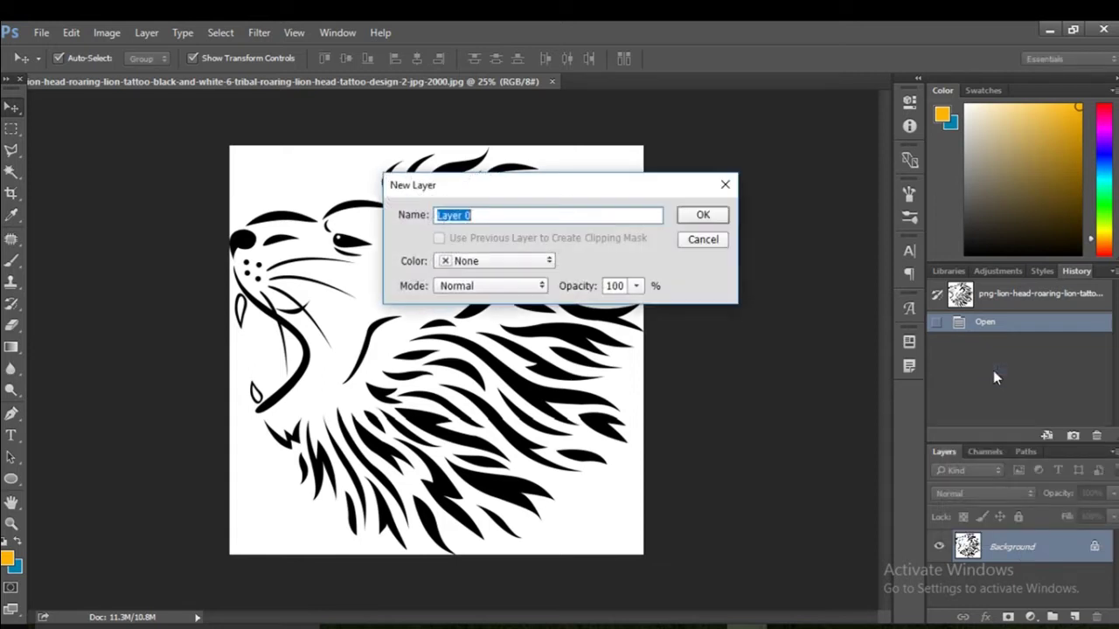
pyautogui.click(704, 214)
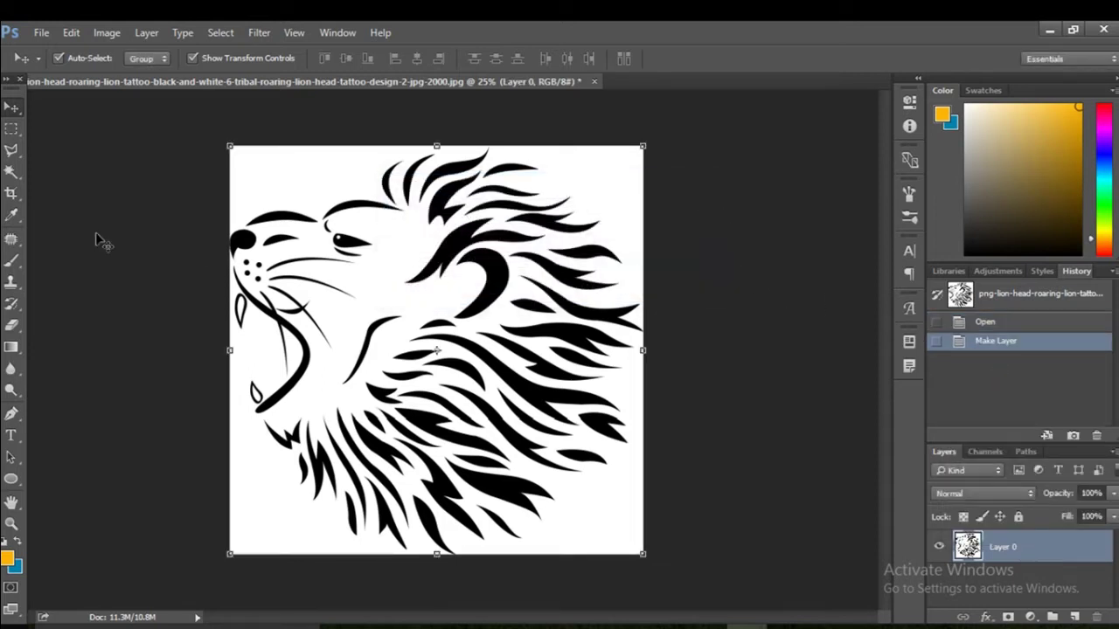
# Step: Select the white background around the lion with the Magic Wand and cut it away
pyautogui.moveTo(12, 172); pyautogui.dragTo(71, 188)
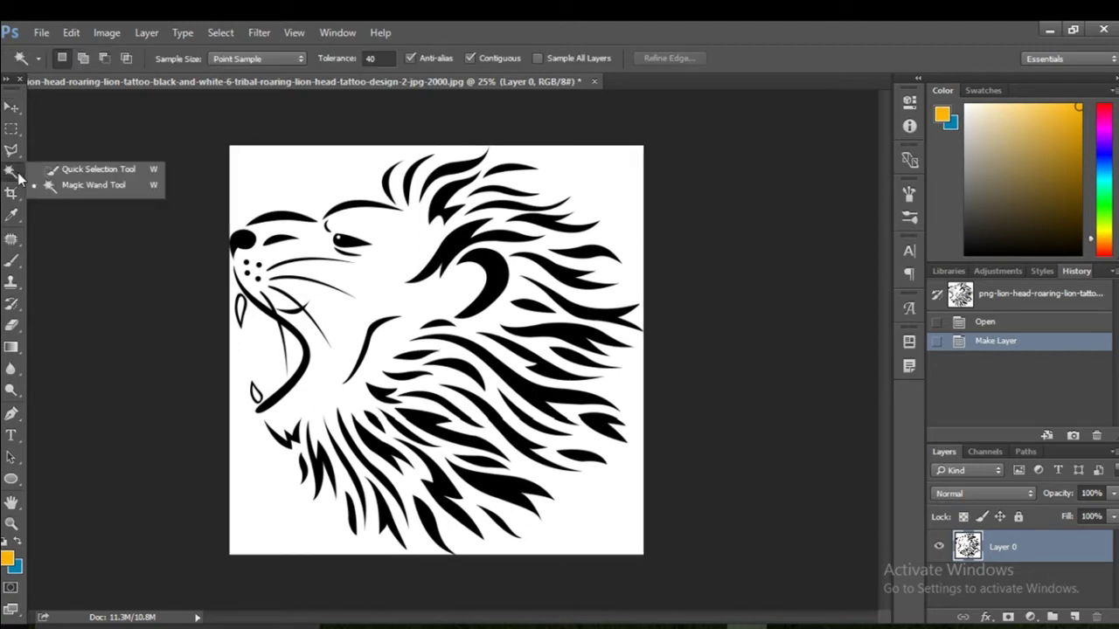
pyautogui.click(115, 188)
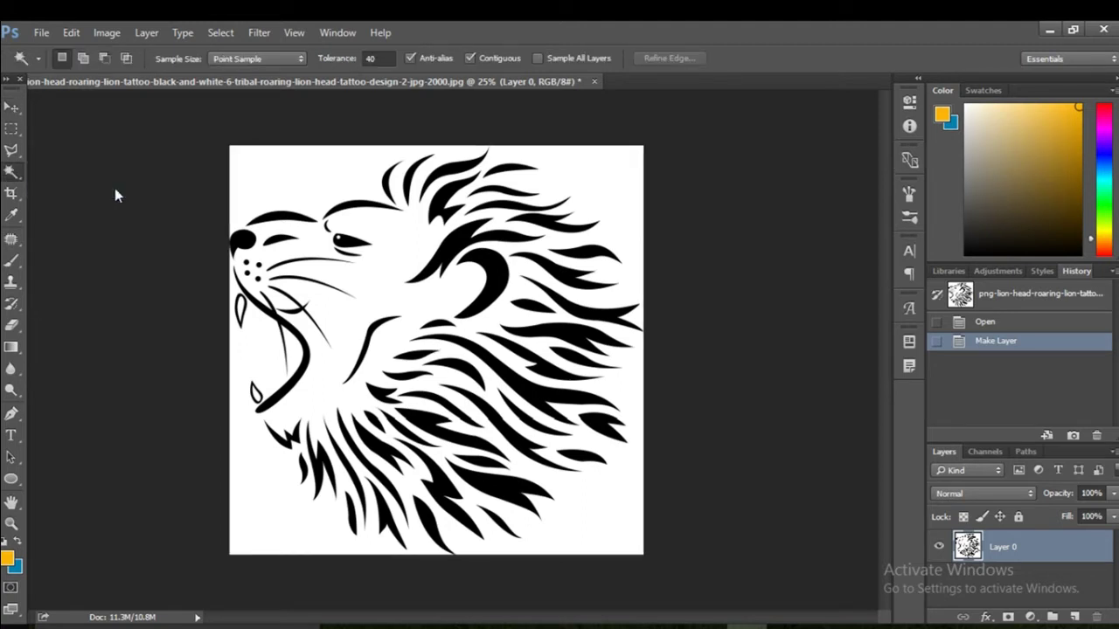
pyautogui.click(312, 185)
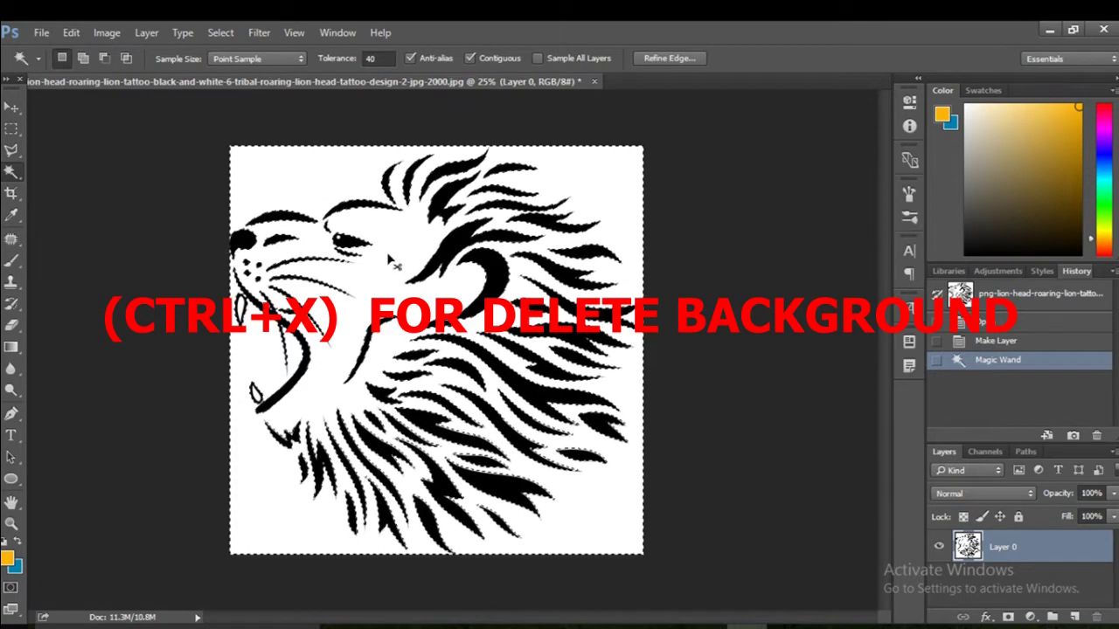
pyautogui.hotkey('ctrl', 'x')
# Step: Load Layer 0's black lion shapes as a selection from its thumbnail
pyautogui.press('v')
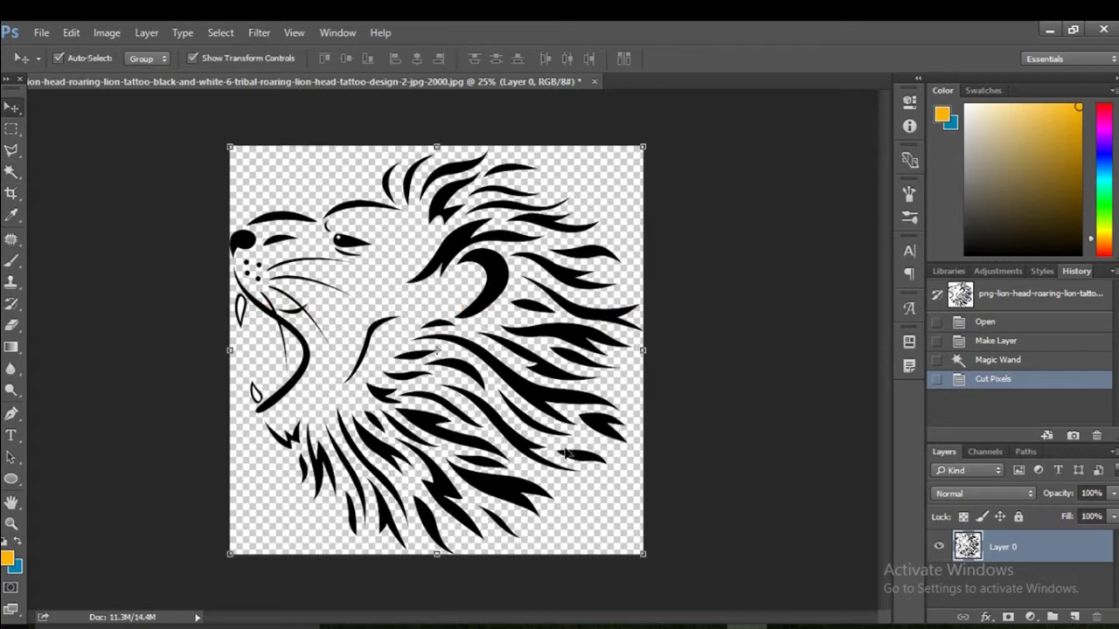
pyautogui.keyDown('ctrl'); pyautogui.click(969, 549); pyautogui.keyUp('ctrl')
pyautogui.keyDown('ctrl'); pyautogui.click(968, 551); pyautogui.keyUp('ctrl')
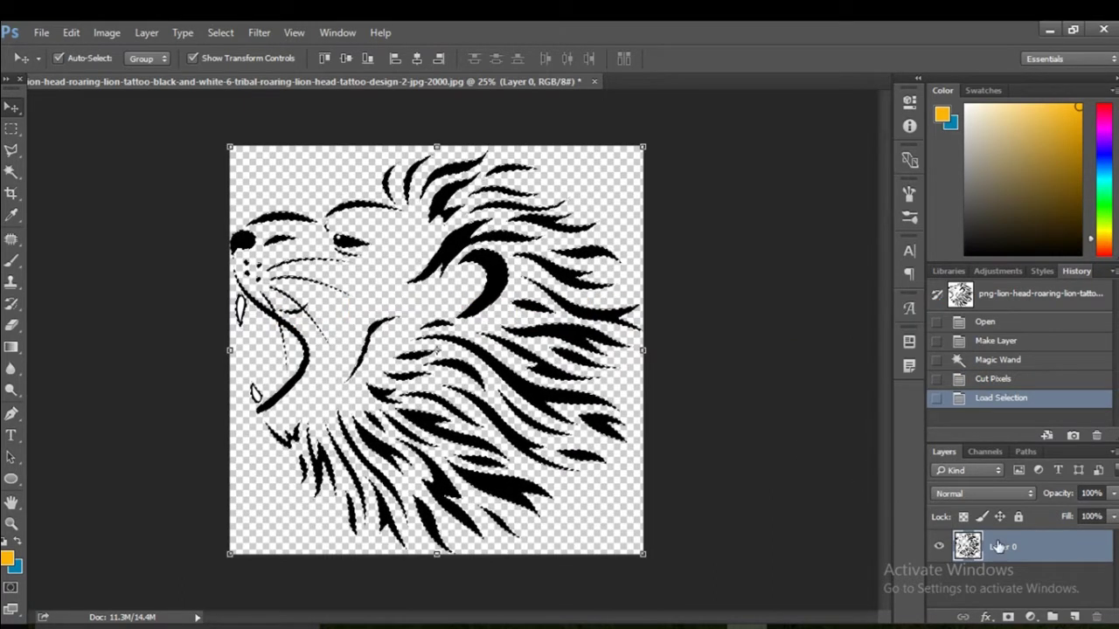
# Step: Make a Work Path from the lion selection in the Paths panel, zooming in to inspect anchors
pyautogui.click(1026, 453)
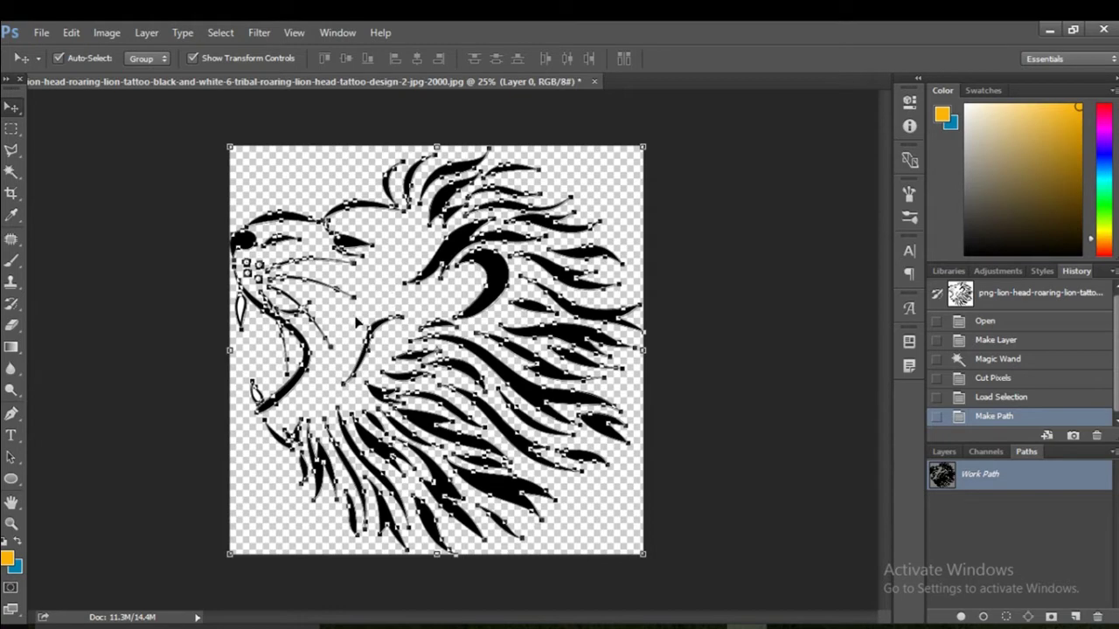
pyautogui.scroll(3, 359, 282)
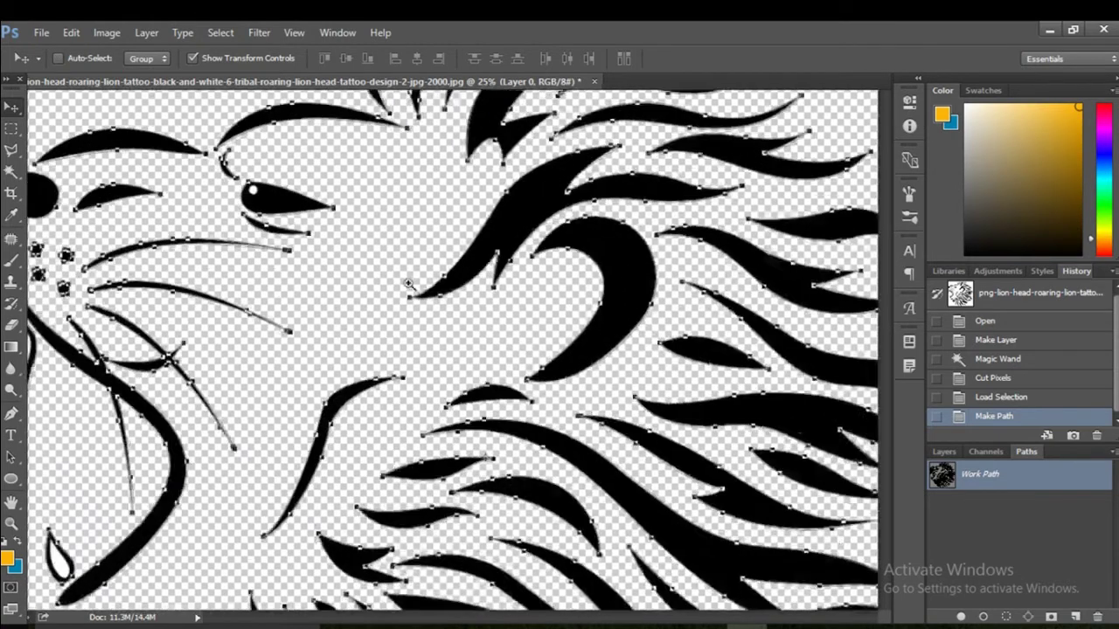
pyautogui.scroll(2, 437, 297)
pyautogui.scroll(2, 411, 275)
pyautogui.scroll(2, 382, 223)
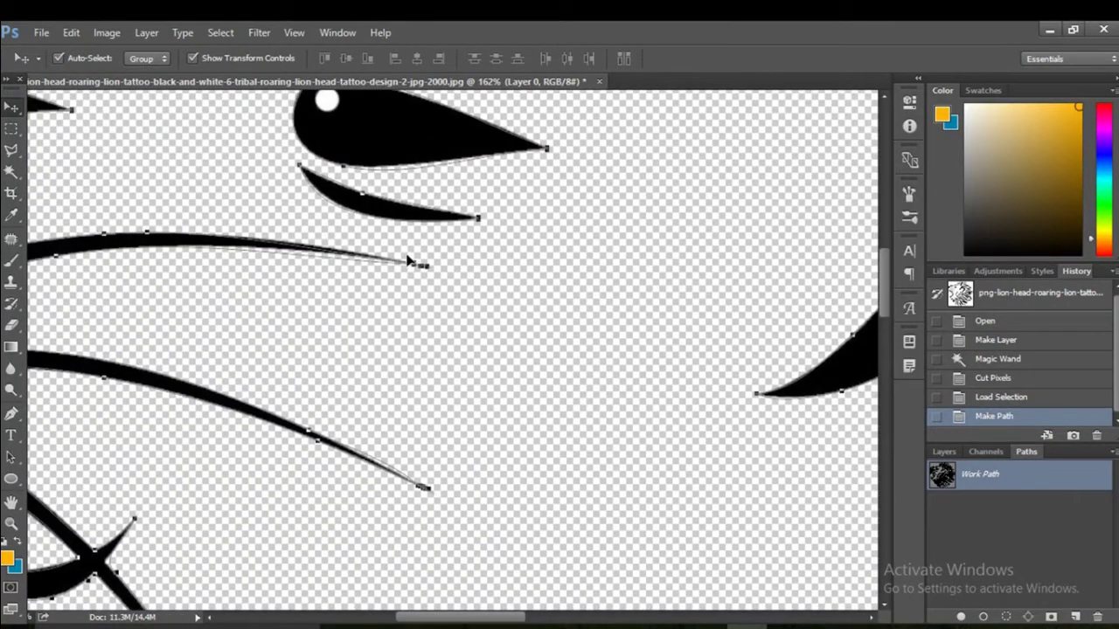
pyautogui.scroll(2, 385, 245)
pyautogui.scroll(1, 387, 265)
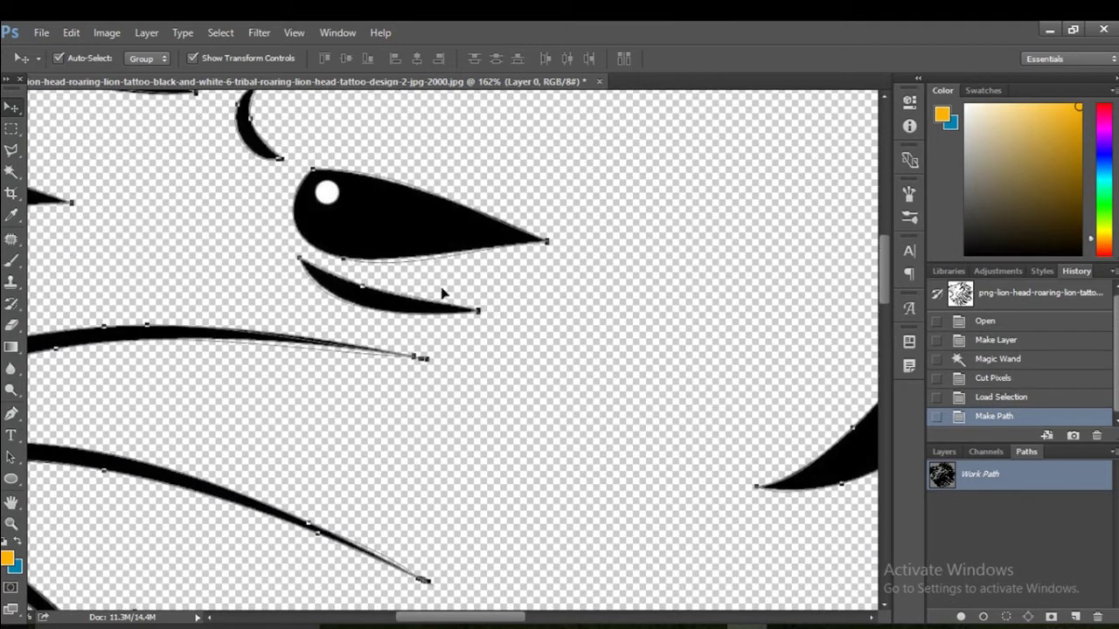
pyautogui.scroll(-4, 599, 317)
pyautogui.scroll(-3, 617, 328)
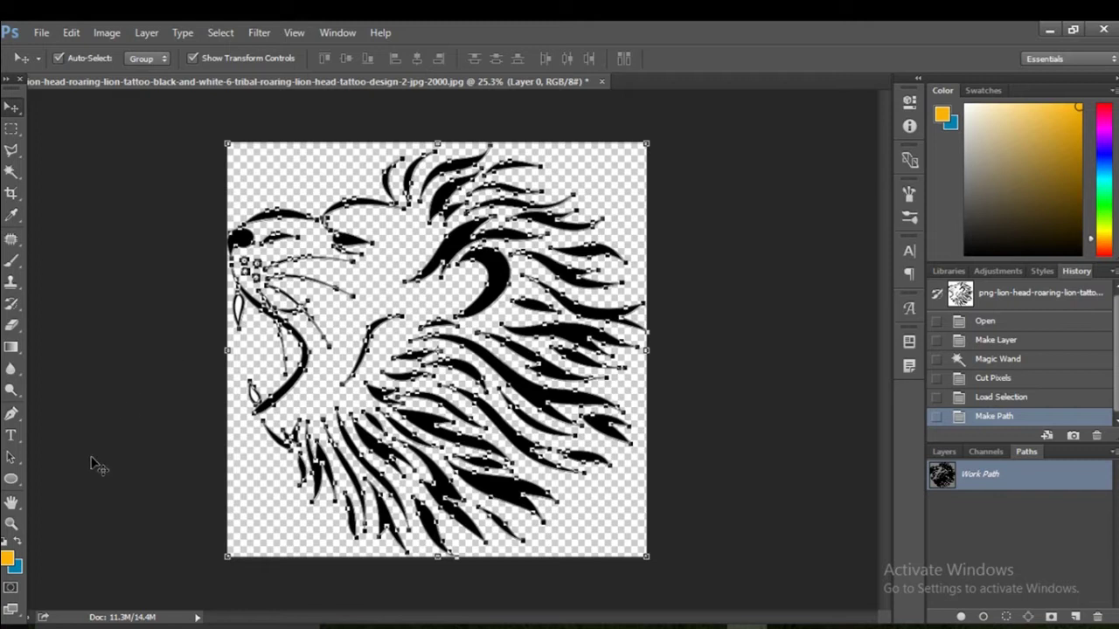
# Step: With the Pen tool, stroke the Work Path using the Brush, outlining every lion shape in orange
pyautogui.click(11, 416)
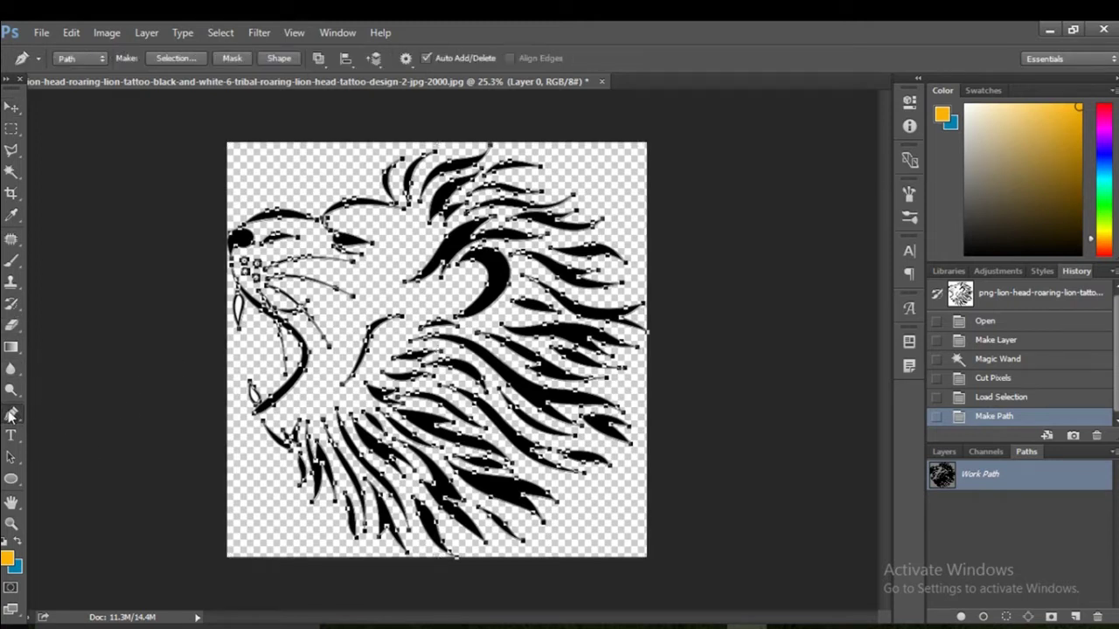
pyautogui.rightClick(15, 422)
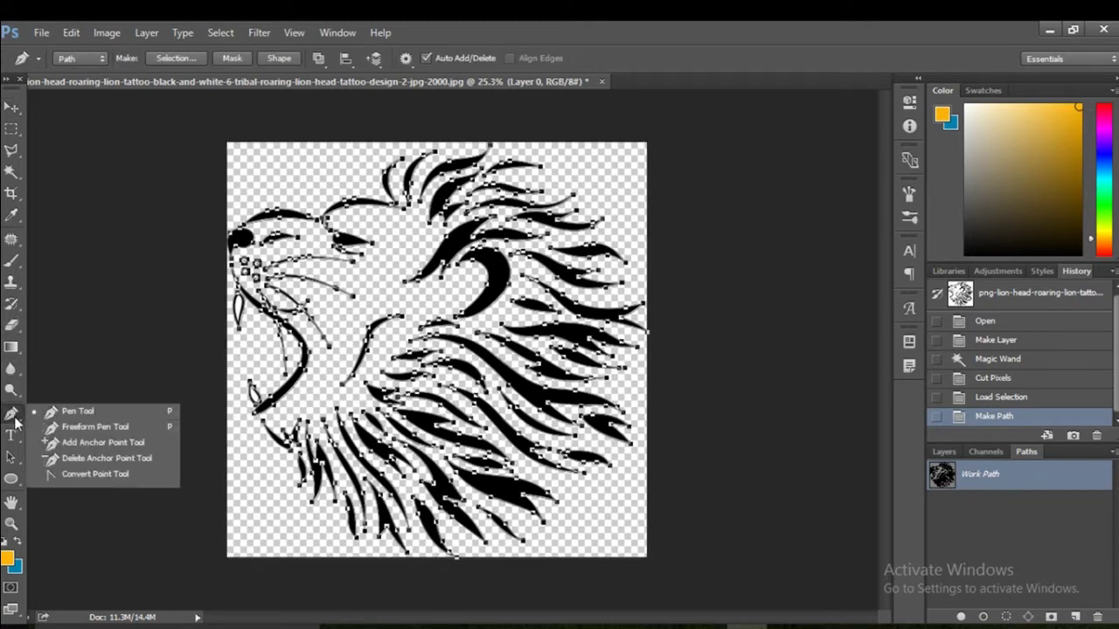
pyautogui.click(67, 416)
pyautogui.rightClick(380, 247)
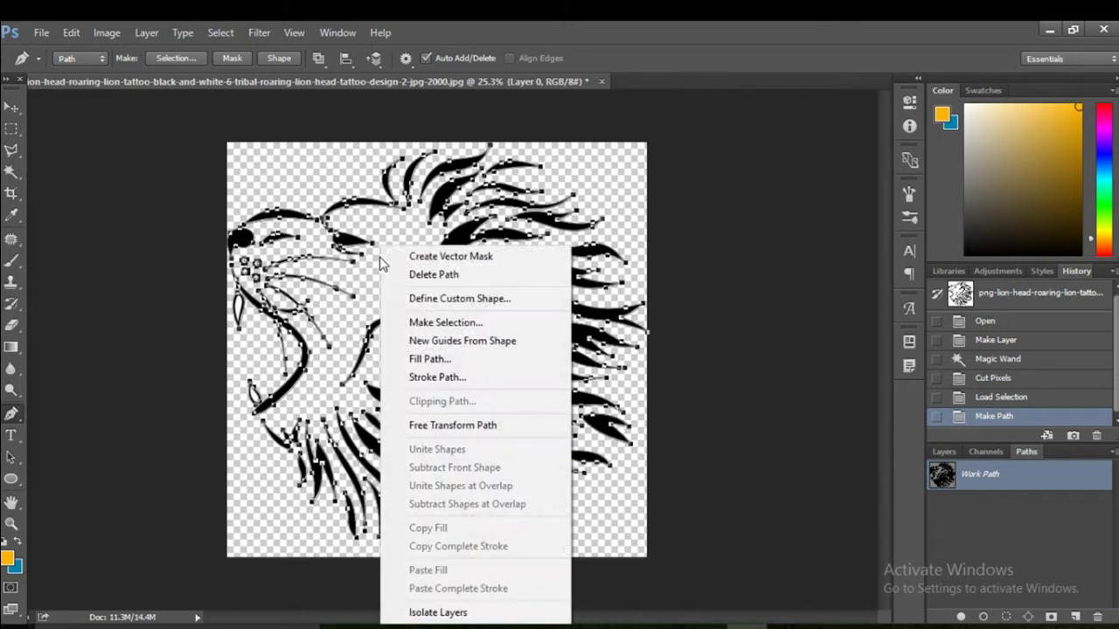
pyautogui.click(456, 378)
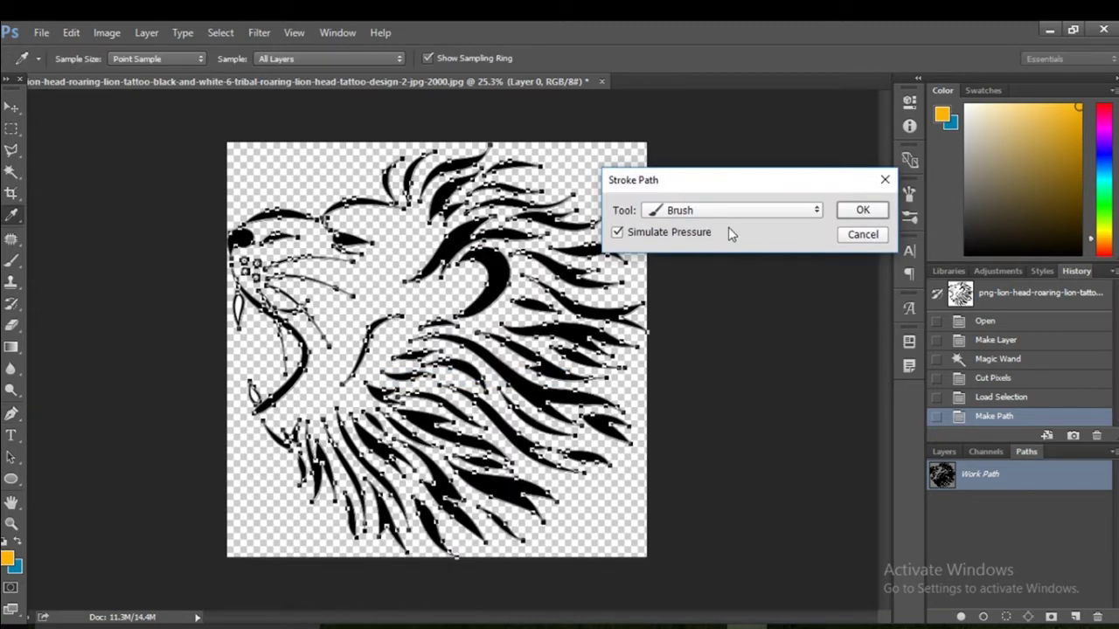
pyautogui.click(716, 214)
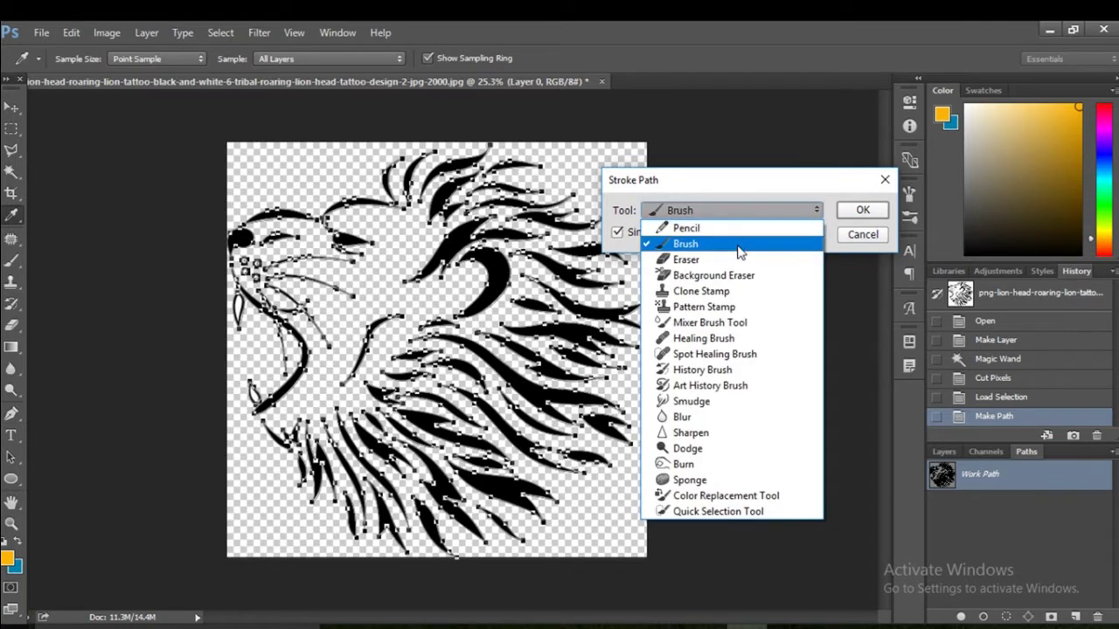
pyautogui.click(741, 249)
pyautogui.click(863, 211)
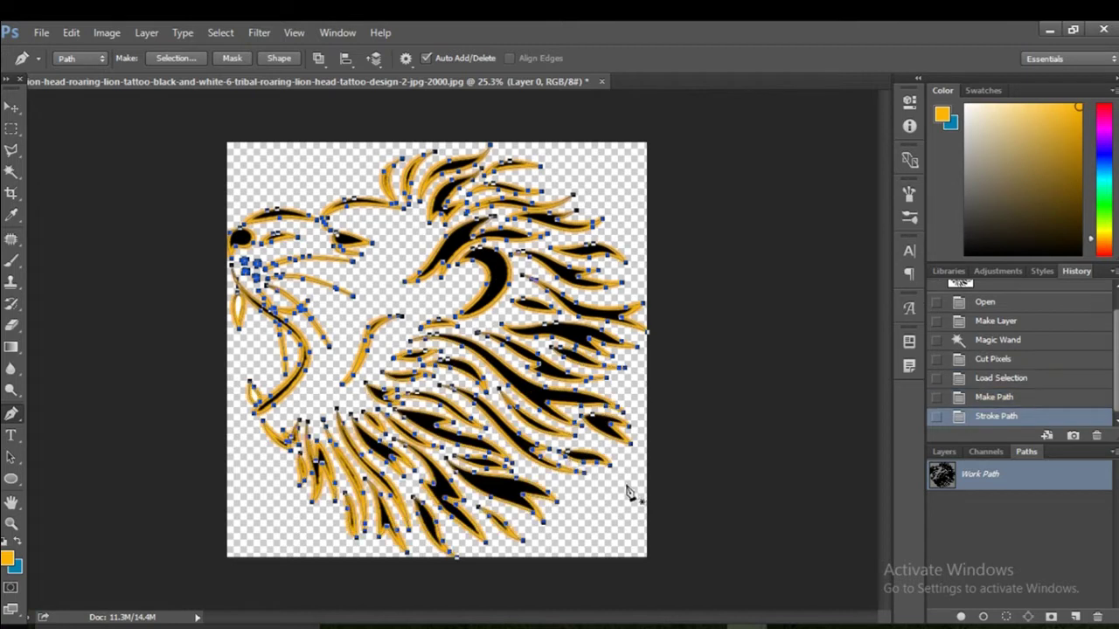
pyautogui.scroll(5, 435, 353)
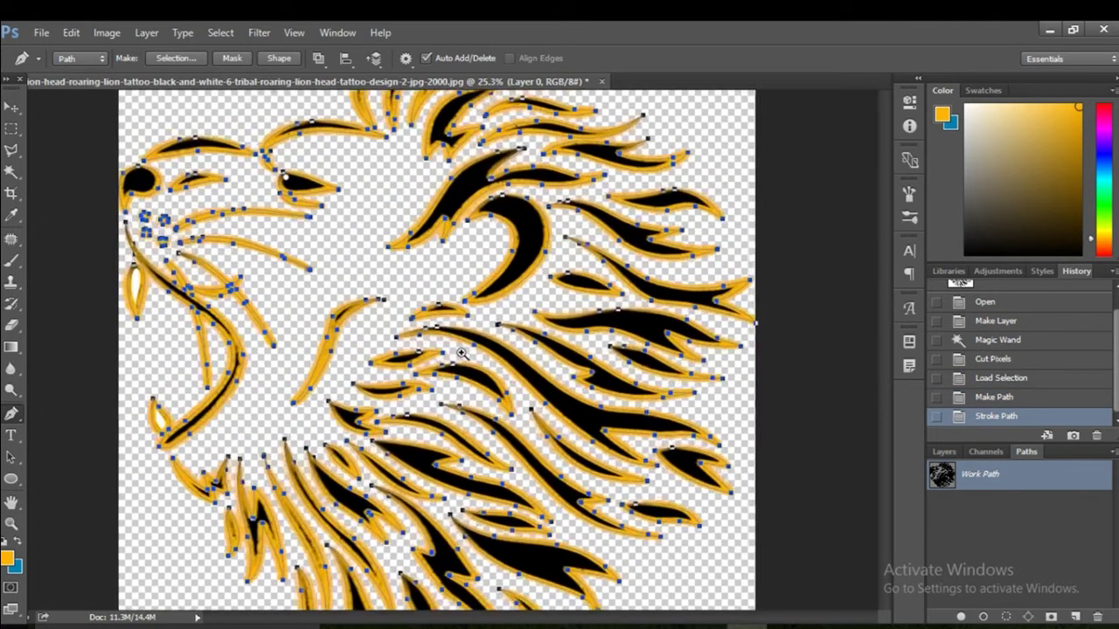
pyautogui.scroll(-5, 393, 340)
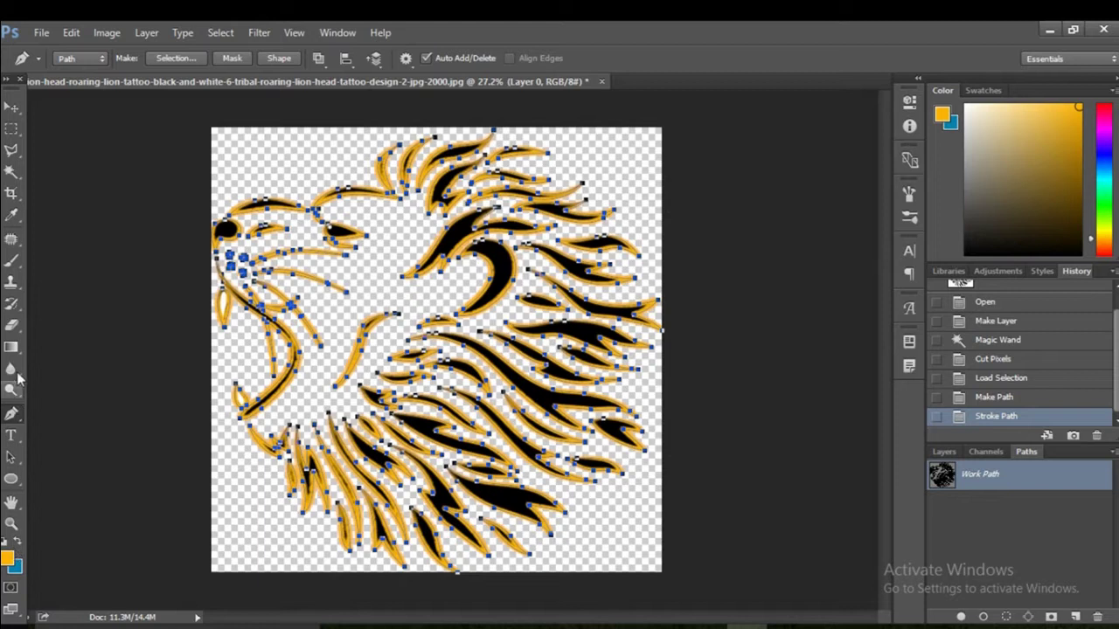
pyautogui.click(11, 263)
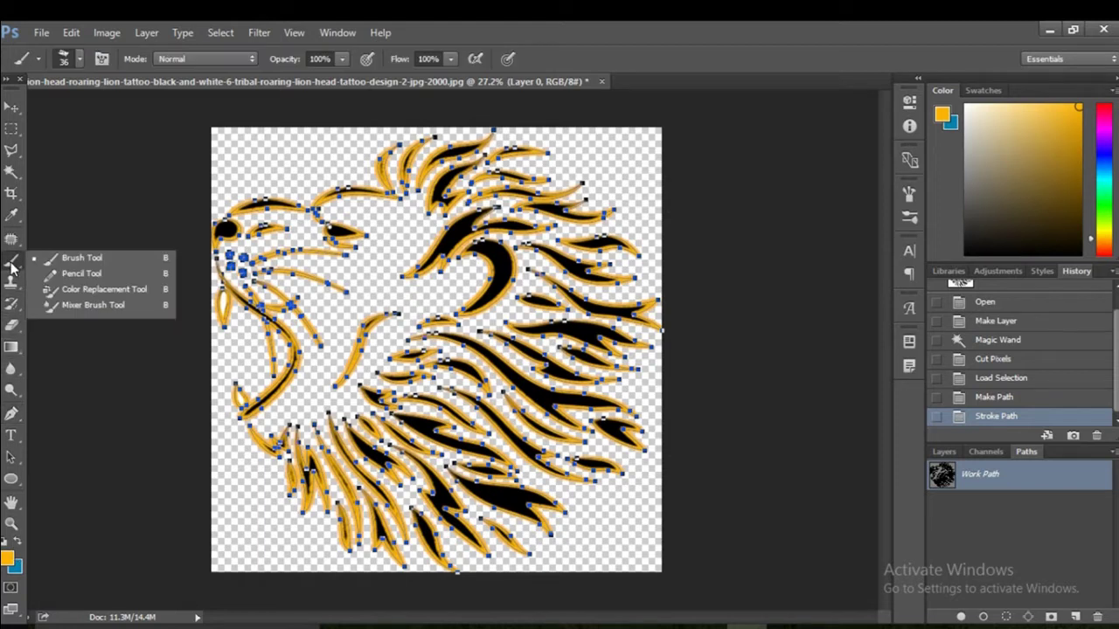
# Step: Choose the large 663 px brush preset and undo the stray dab it left
pyautogui.click(86, 261)
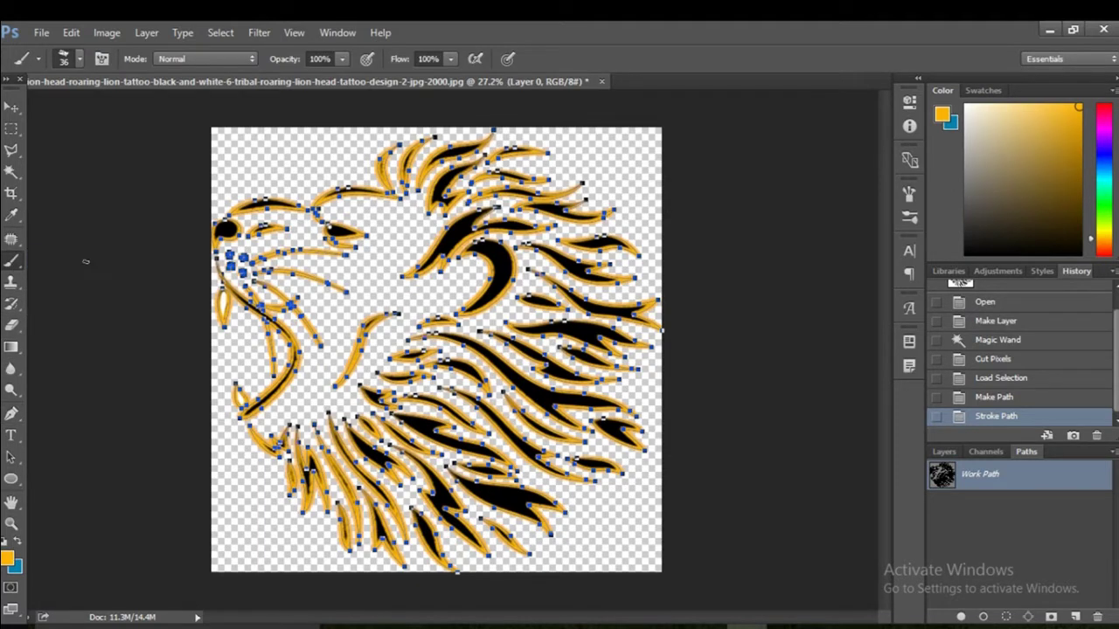
pyautogui.click(77, 59)
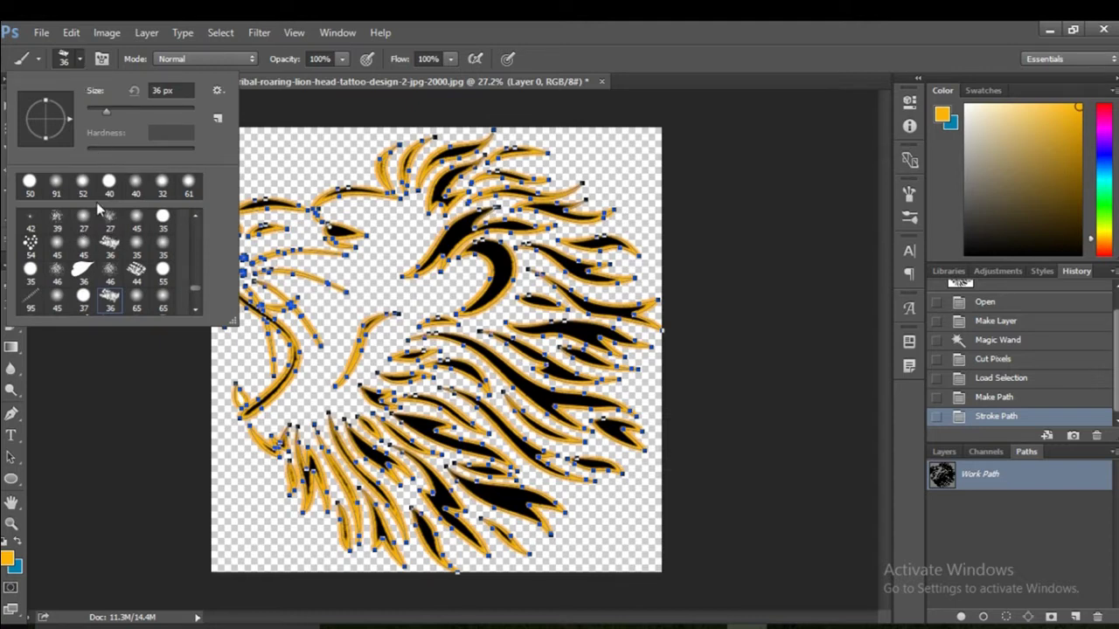
pyautogui.click(54, 185)
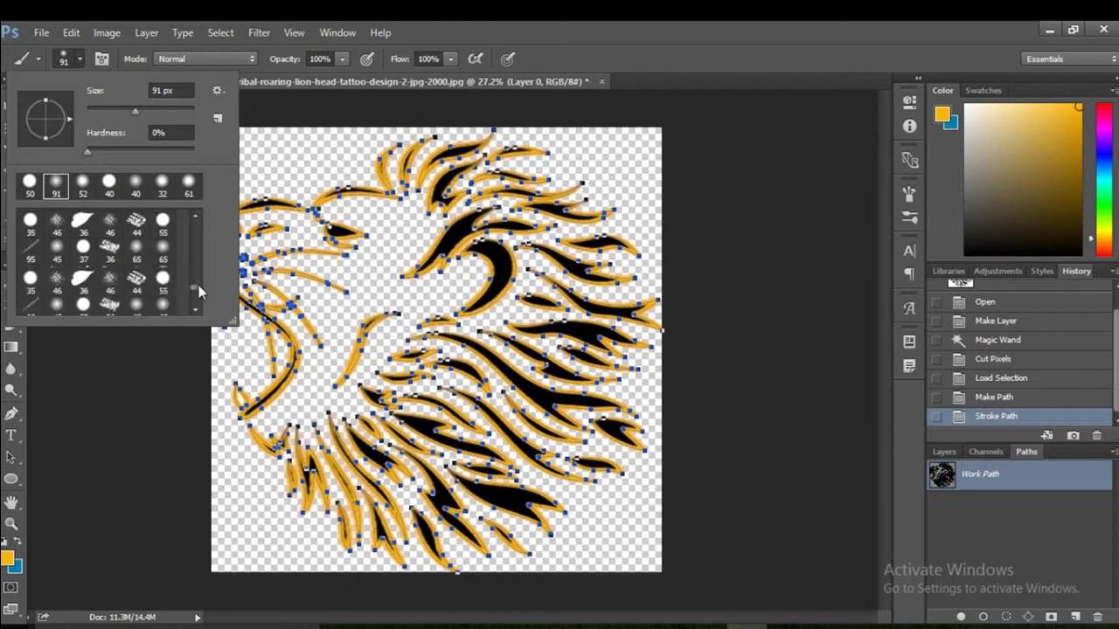
pyautogui.moveTo(194, 294); pyautogui.dragTo(196, 252)
pyautogui.click(57, 232)
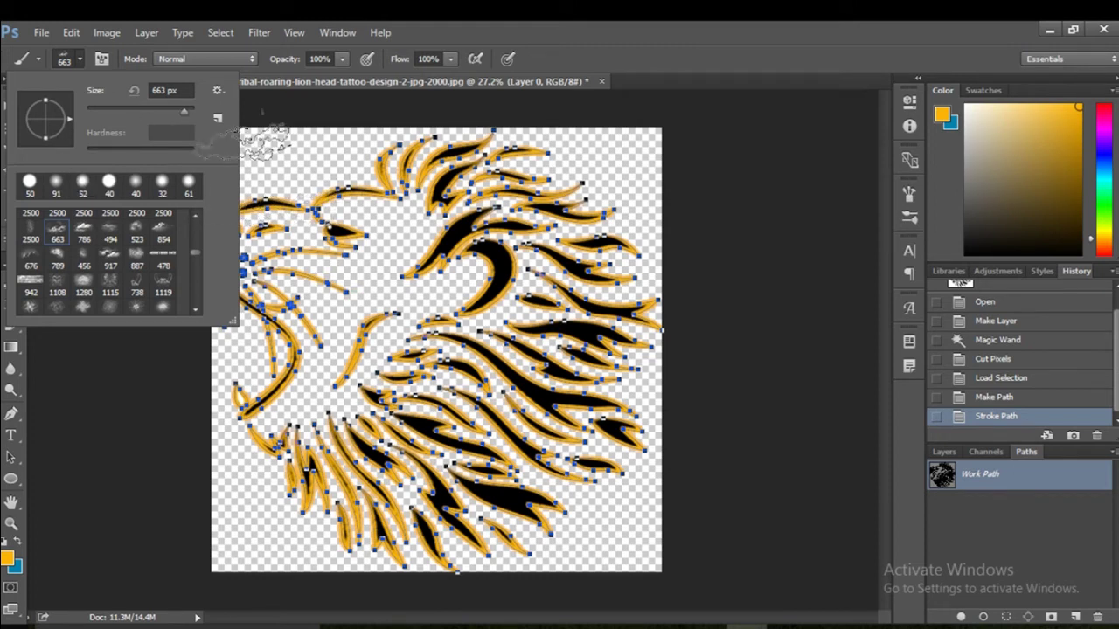
pyautogui.click(254, 201)
pyautogui.hotkey('ctrl', 'z')
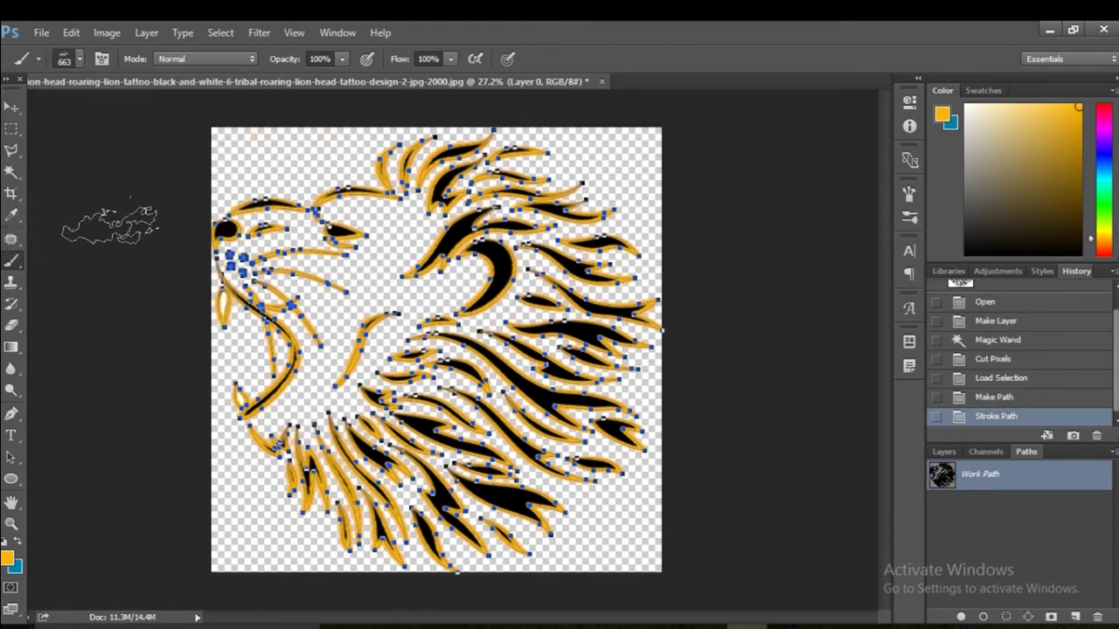
# Step: Stroke the Work Path with the 663 px brush, flooding the lion with orange
pyautogui.click(10, 412)
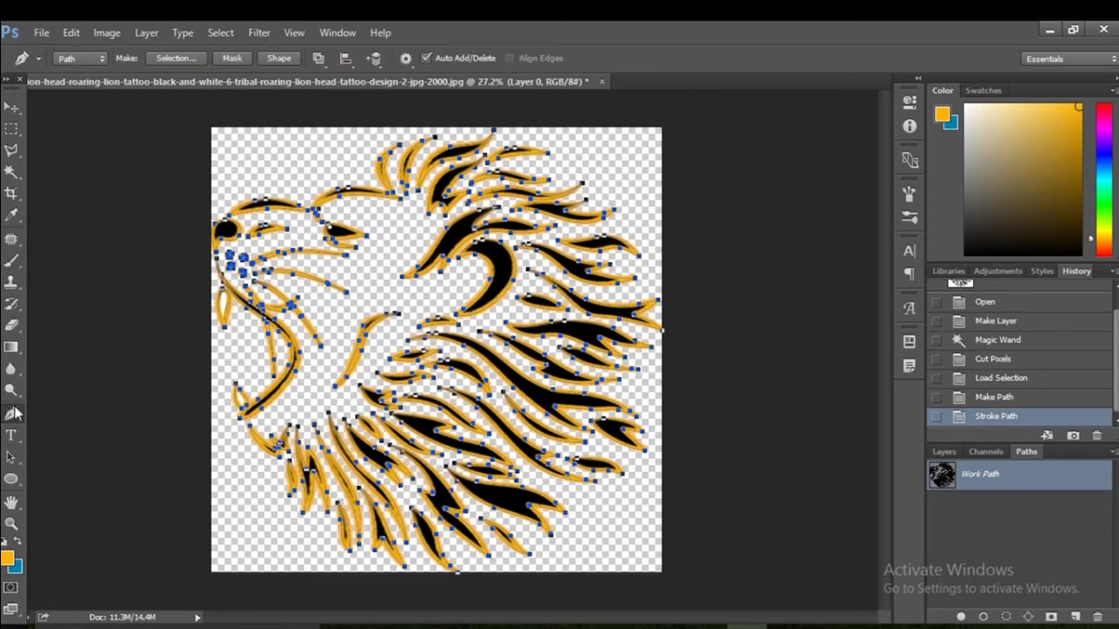
pyautogui.rightClick(363, 272)
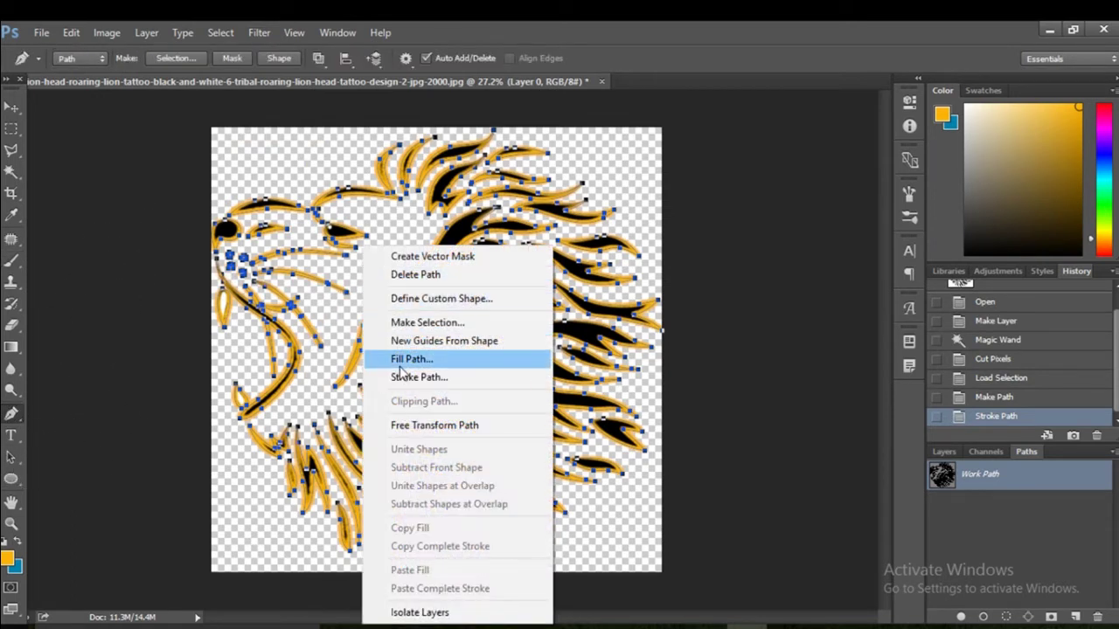
pyautogui.click(444, 377)
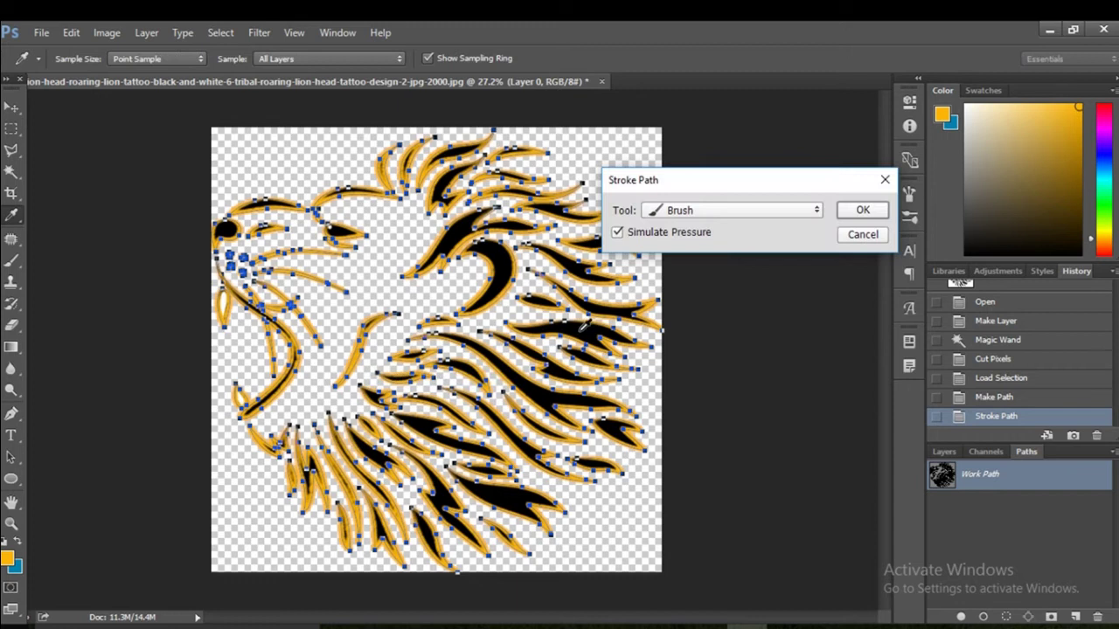
pyautogui.click(863, 212)
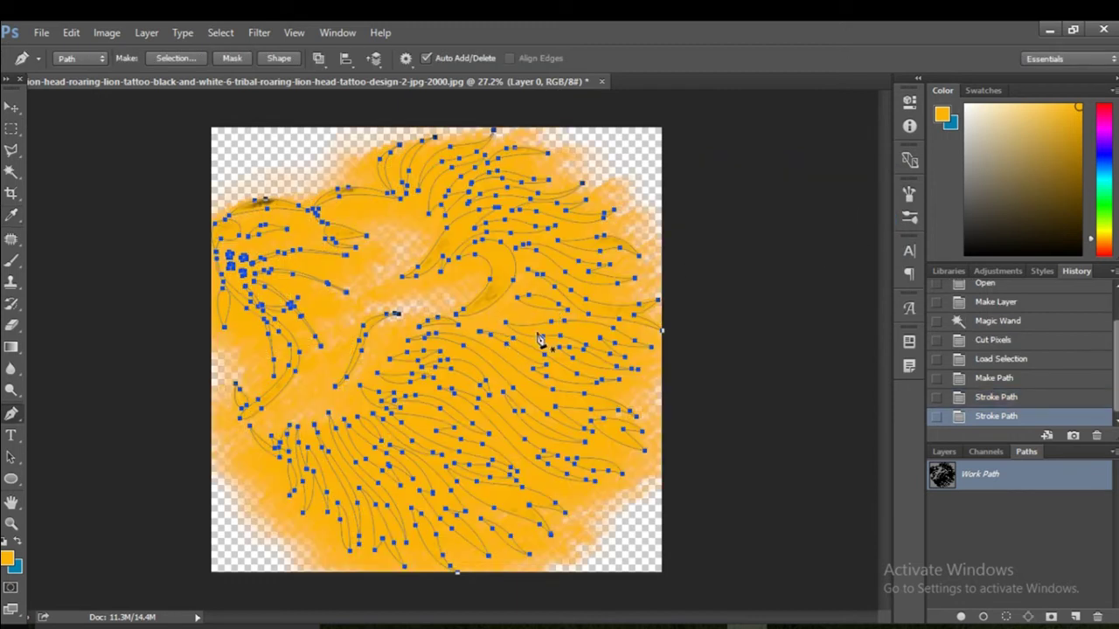
pyautogui.click(983, 616)
pyautogui.press('b')
pyautogui.hotkey('ctrl', '-')
# Step: Switch the brush to the hard 60 px preset
pyautogui.click(80, 61)
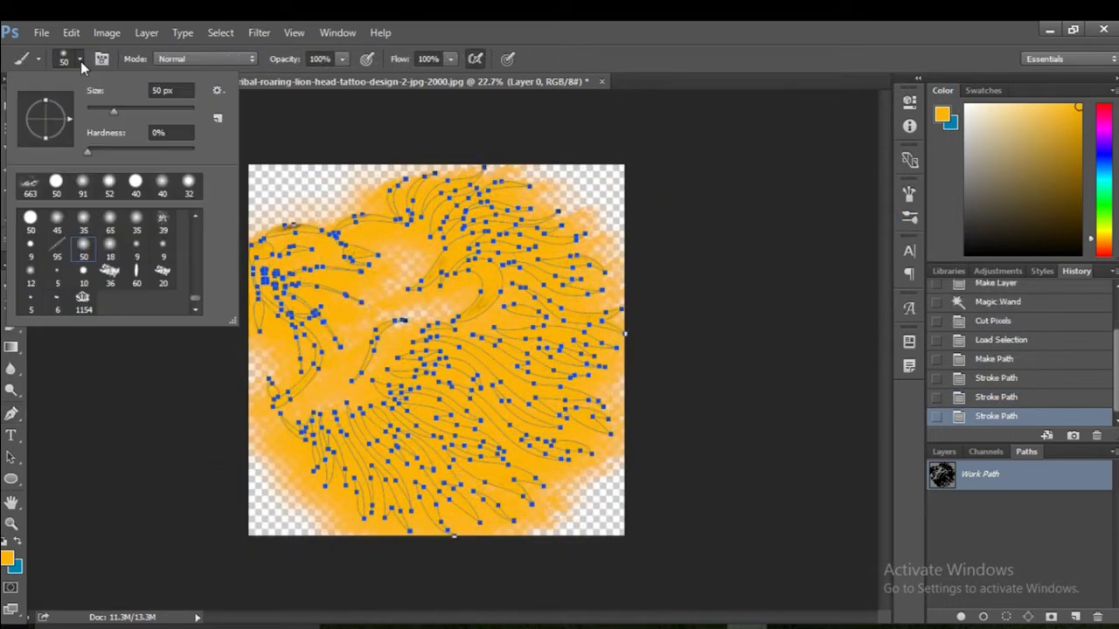
pyautogui.click(98, 109)
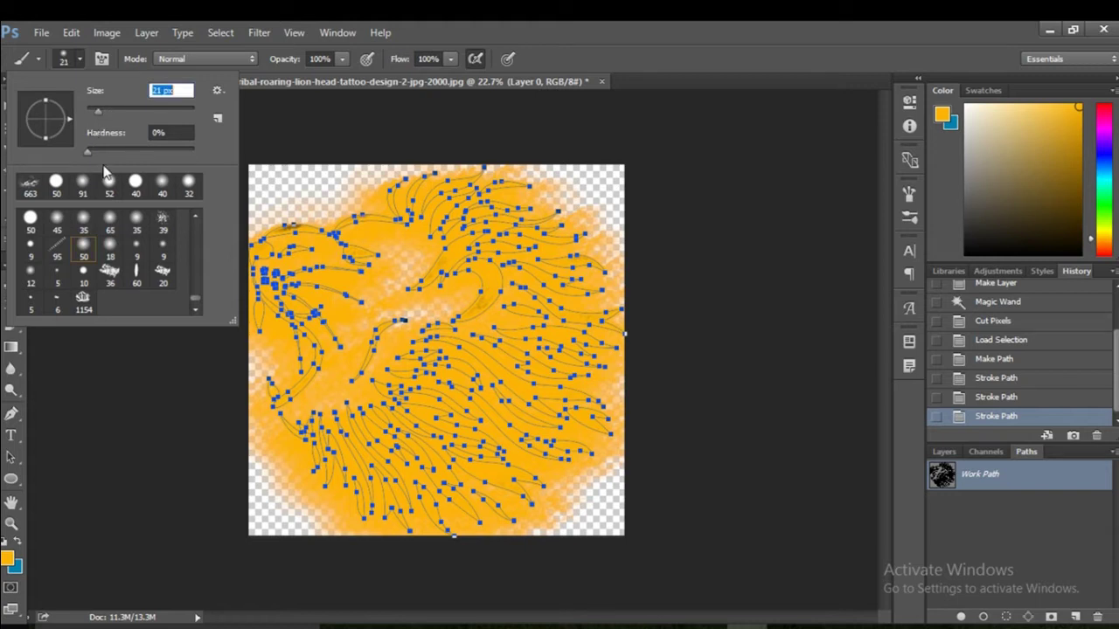
pyautogui.click(137, 276)
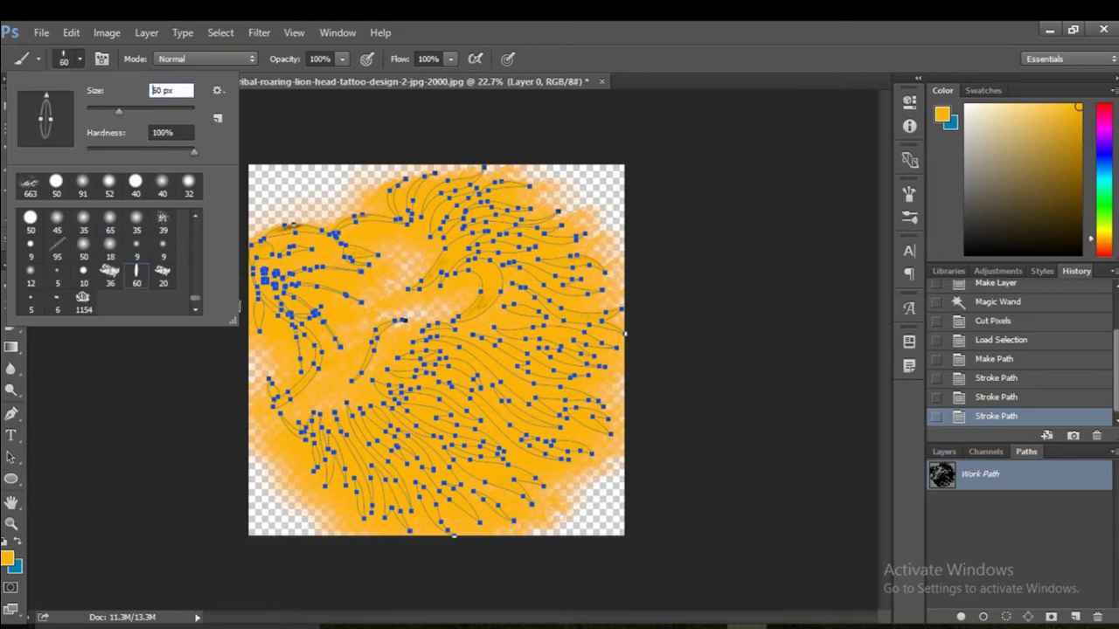
pyautogui.click(11, 391)
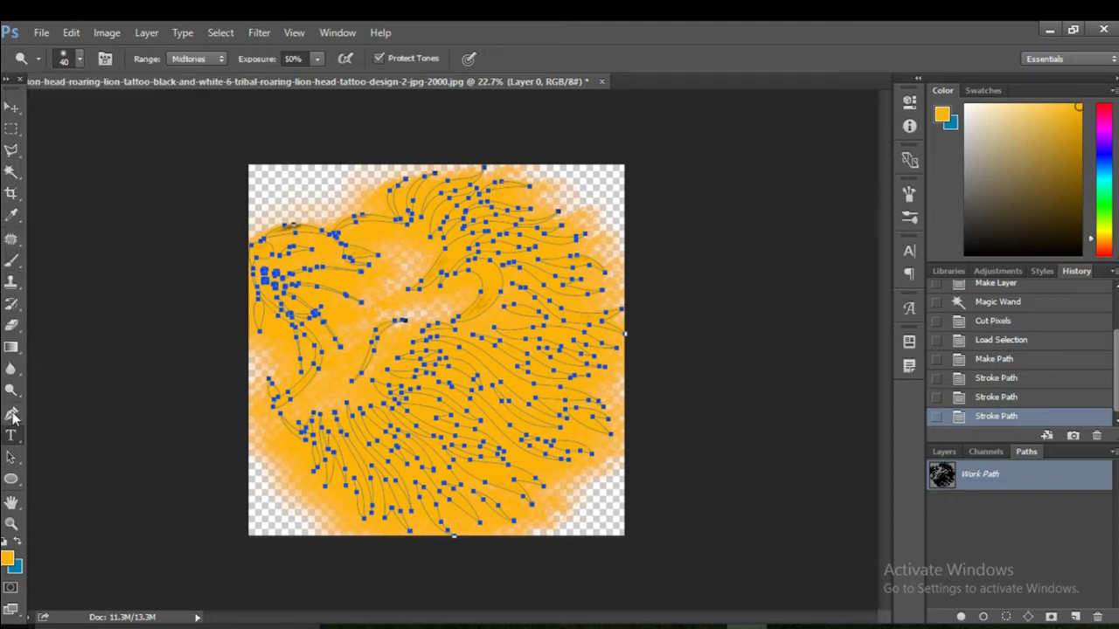
# Step: Stroke the Work Path with the 60 px brush, then step back before the orange strokes
pyautogui.click(13, 416)
pyautogui.rightClick(392, 260)
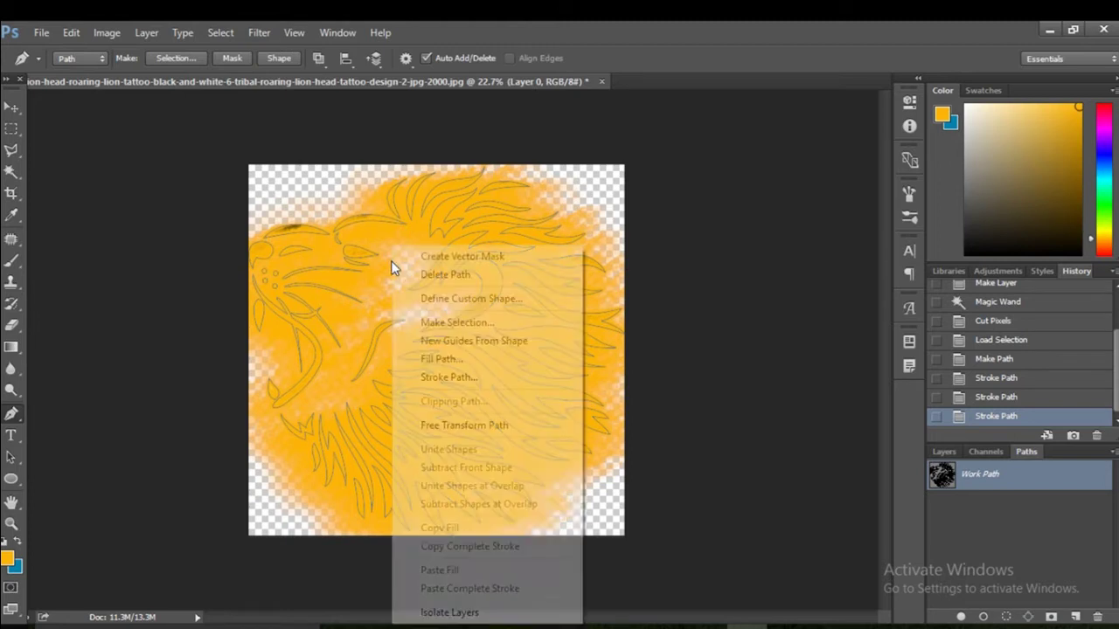
pyautogui.click(416, 378)
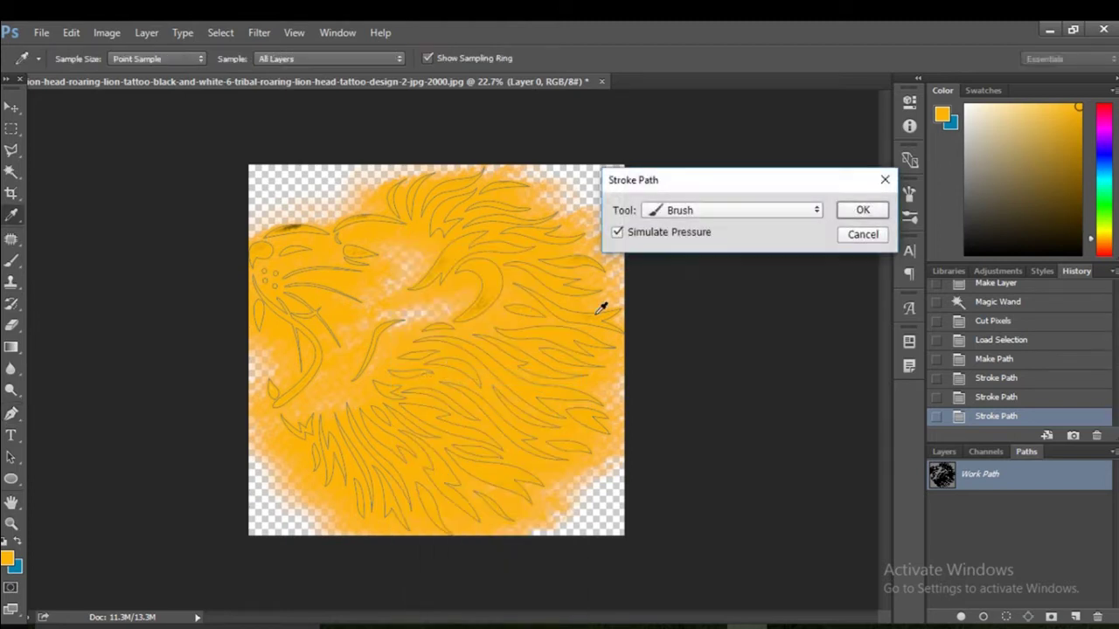
pyautogui.click(861, 210)
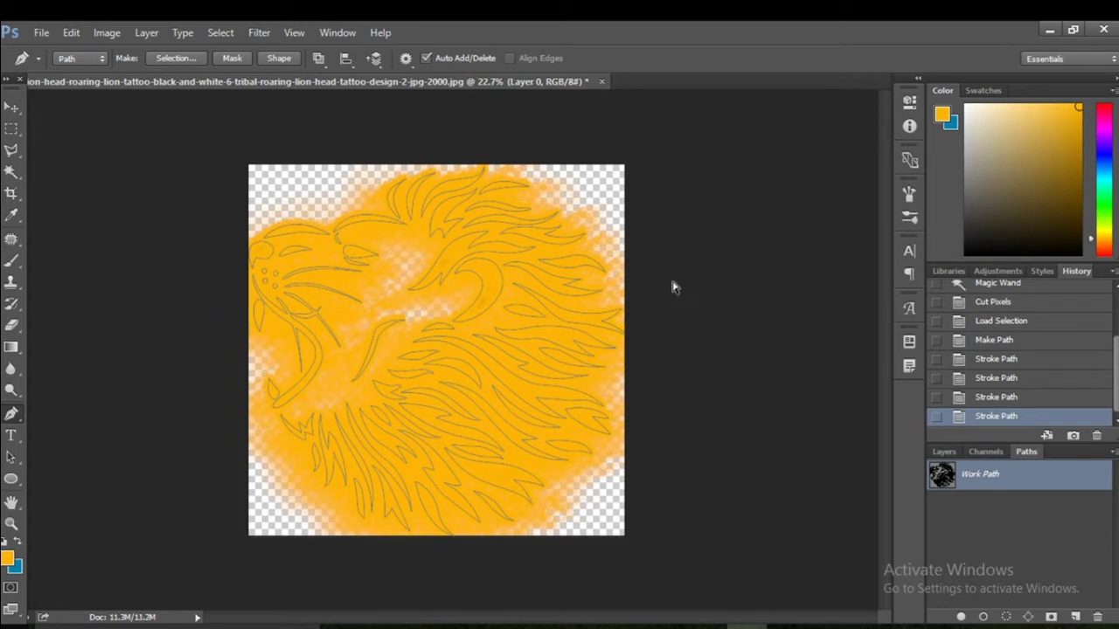
pyautogui.hotkey('ctrl', 'alt', 'z')
pyautogui.hotkey('ctrl', 'alt', 'z')
pyautogui.hotkey('ctrl', 'alt', 'z')
pyautogui.hotkey('ctrl', 'alt', 'z')
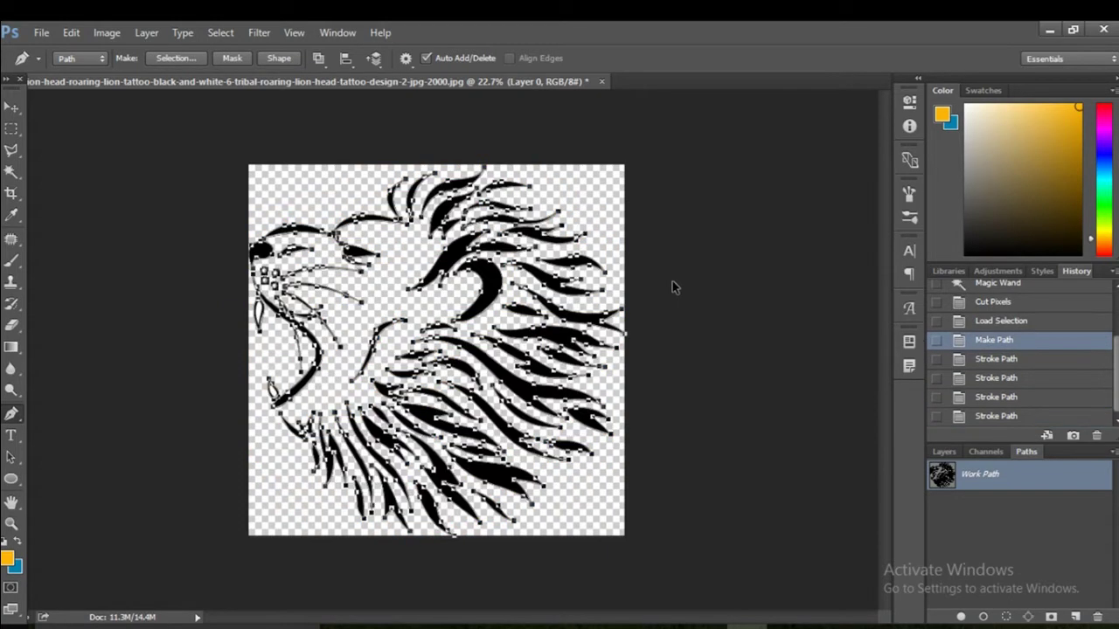
pyautogui.rightClick(295, 203)
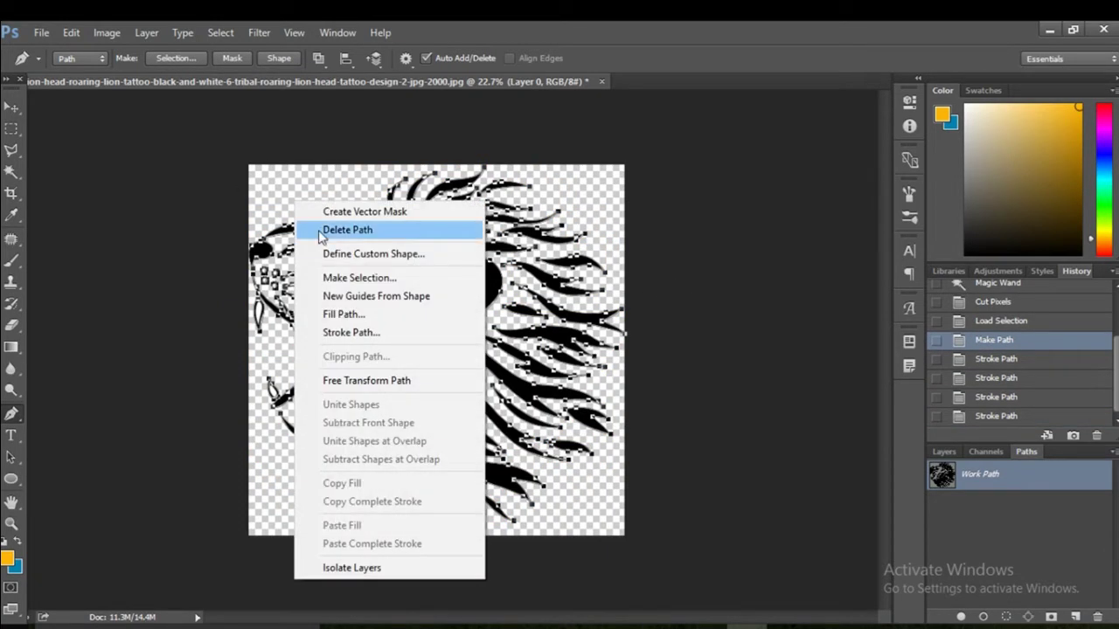
pyautogui.click(360, 336)
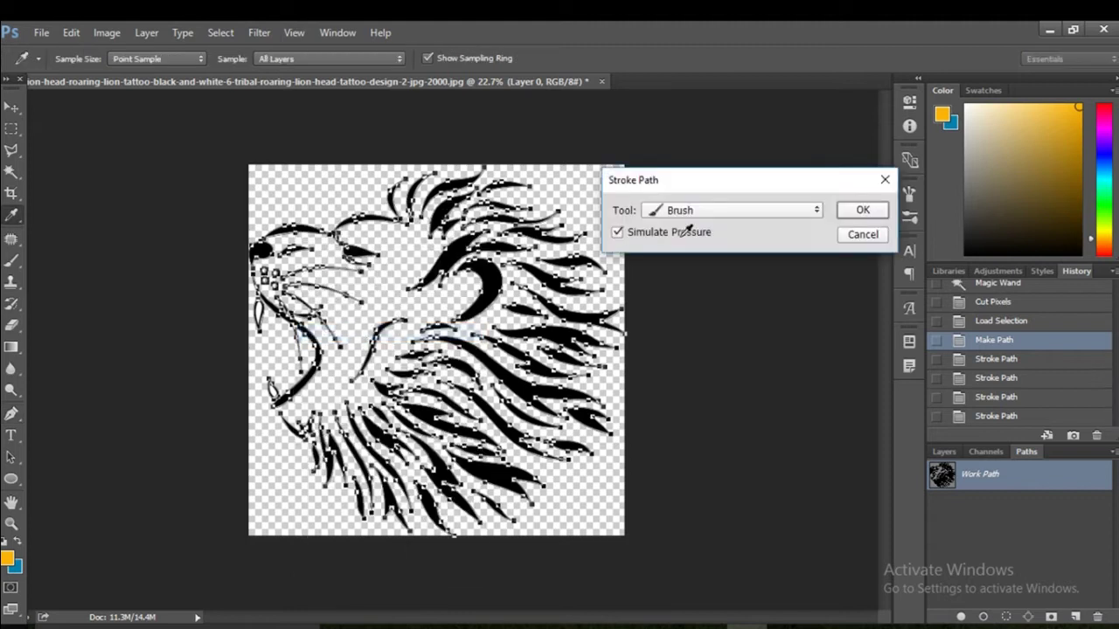
pyautogui.click(862, 212)
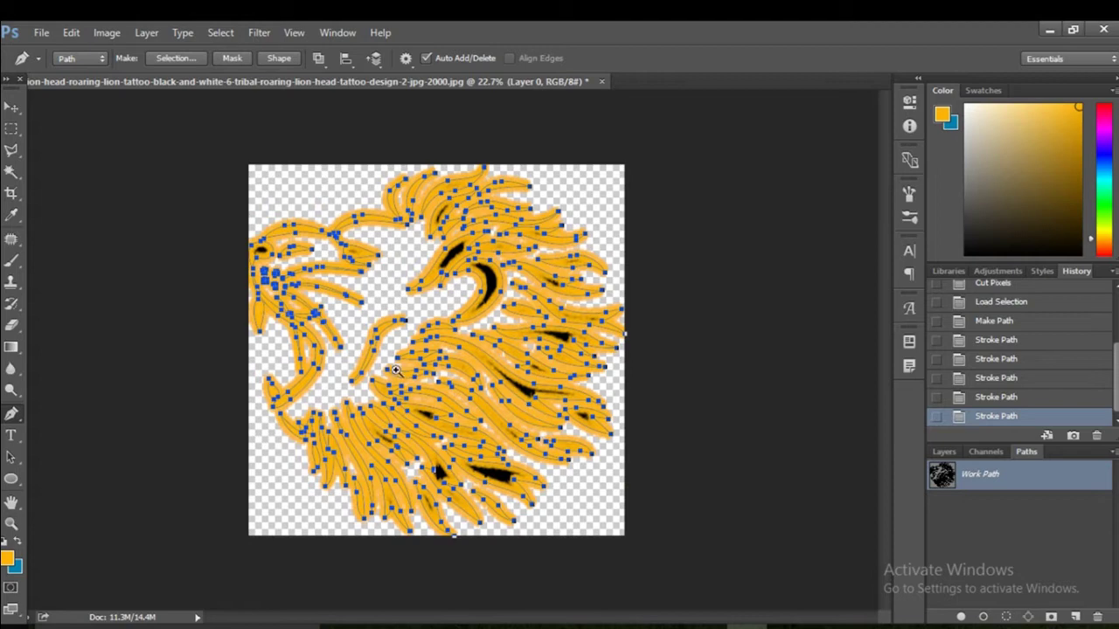
pyautogui.scroll(2, 396, 369)
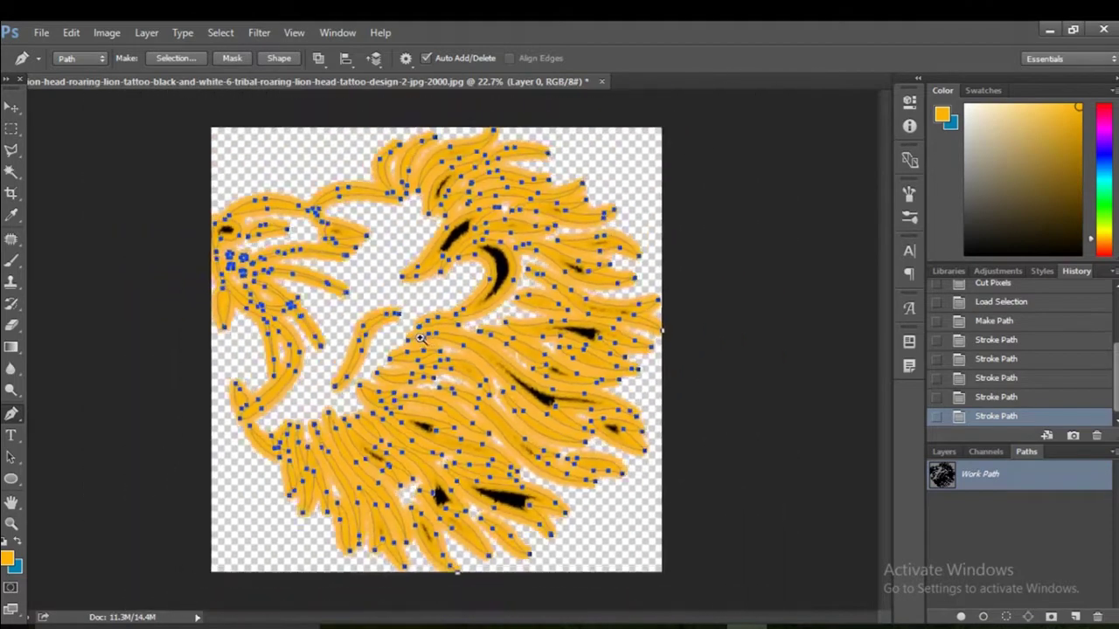
pyautogui.scroll(-2, 418, 341)
pyautogui.hotkey('ctrl', 'alt', 'z')
pyautogui.hotkey('ctrl', 'alt', 'z')
pyautogui.hotkey('ctrl', 'alt', 'z')
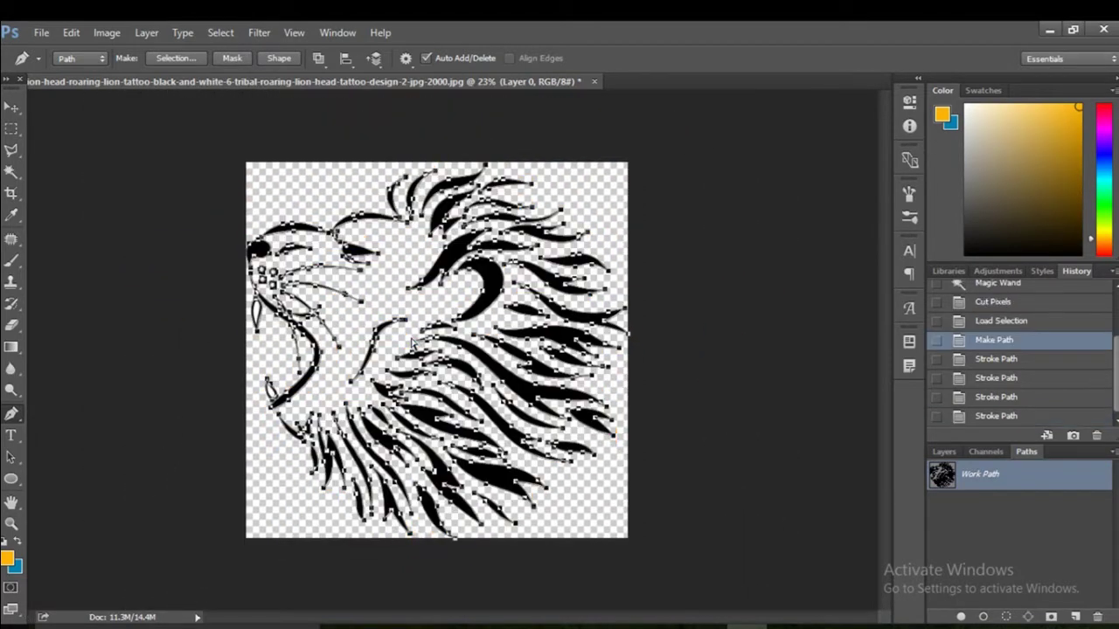
# Step: Select the Brush tool with a soft 50 px preset
pyautogui.moveTo(11, 260); pyautogui.dragTo(68, 261)
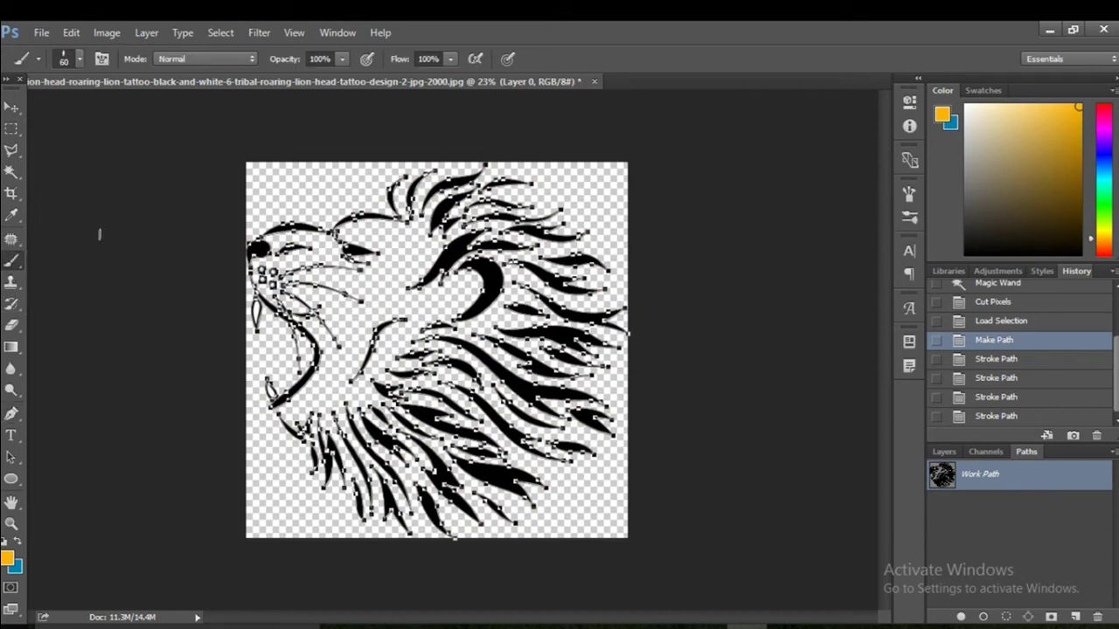
pyautogui.click(80, 60)
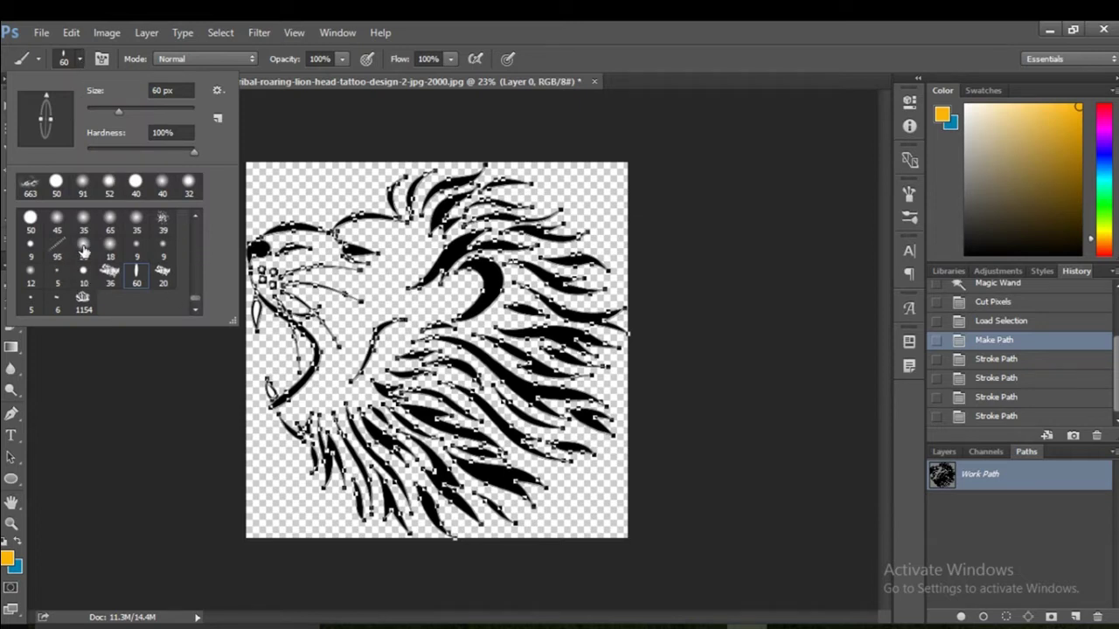
pyautogui.click(84, 251)
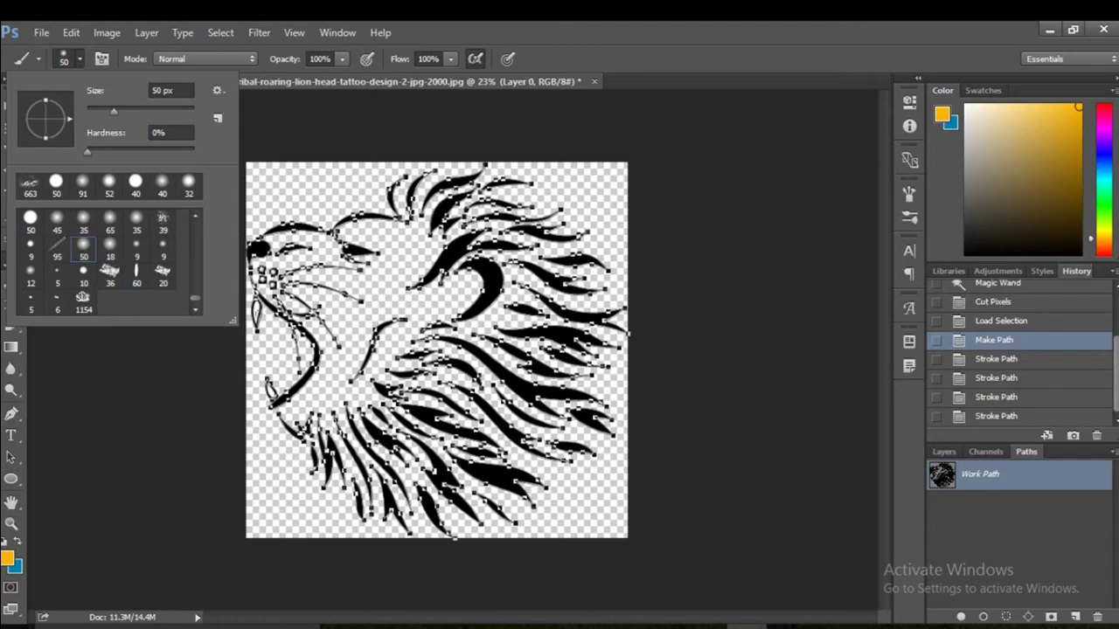
# Step: Stroke the Work Path with the soft 50 px brush and zoom in on the golden outline
pyautogui.click(15, 414)
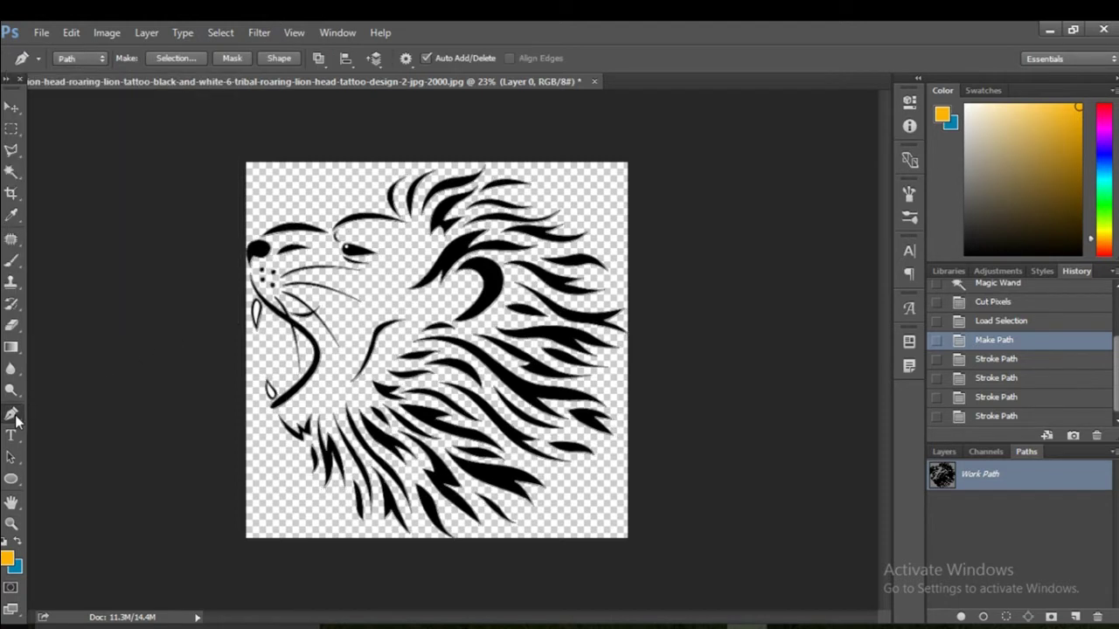
pyautogui.rightClick(15, 414)
pyautogui.click(87, 412)
pyautogui.rightClick(395, 265)
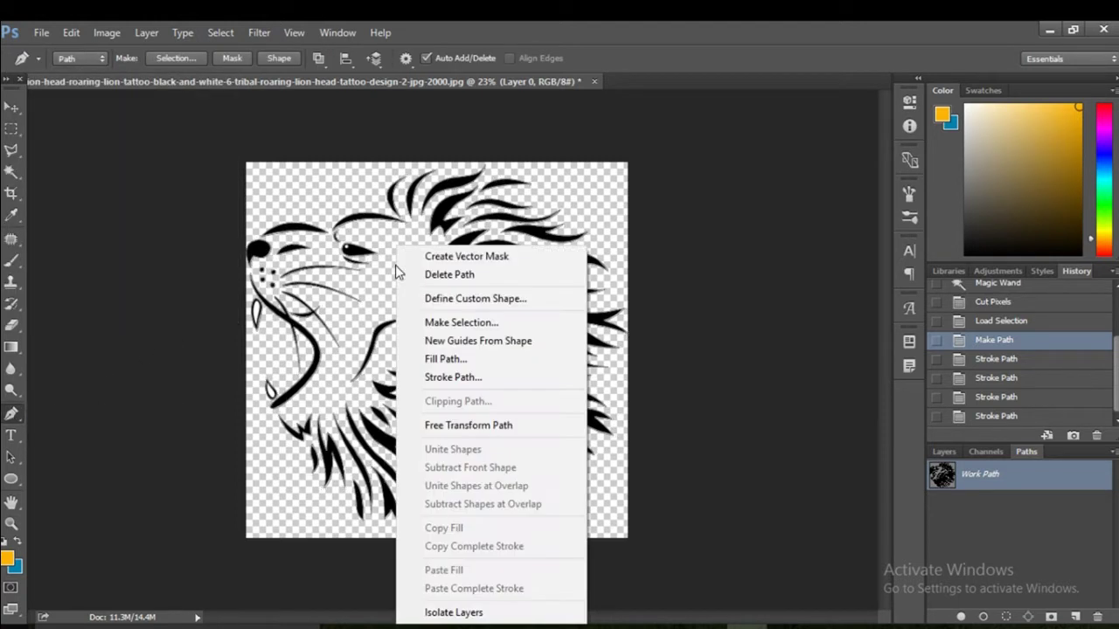
pyautogui.click(446, 378)
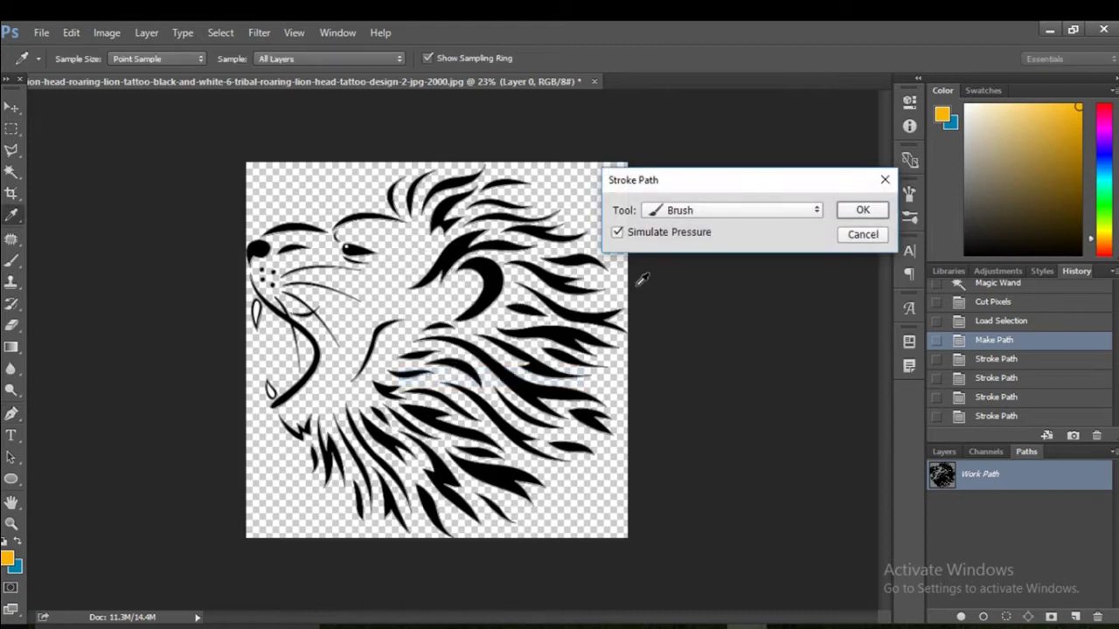
pyautogui.click(856, 210)
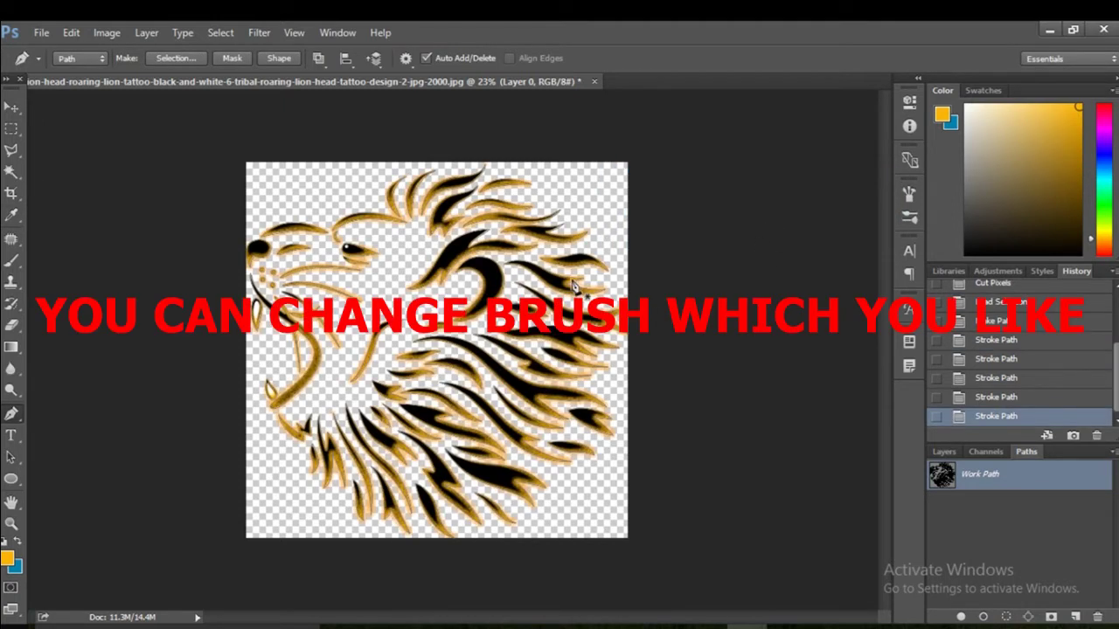
pyautogui.moveTo(371, 217)
pyautogui.mouseDown()
pyautogui.moveTo(371, 237)
pyautogui.moveTo(307, 244)
pyautogui.mouseUp()
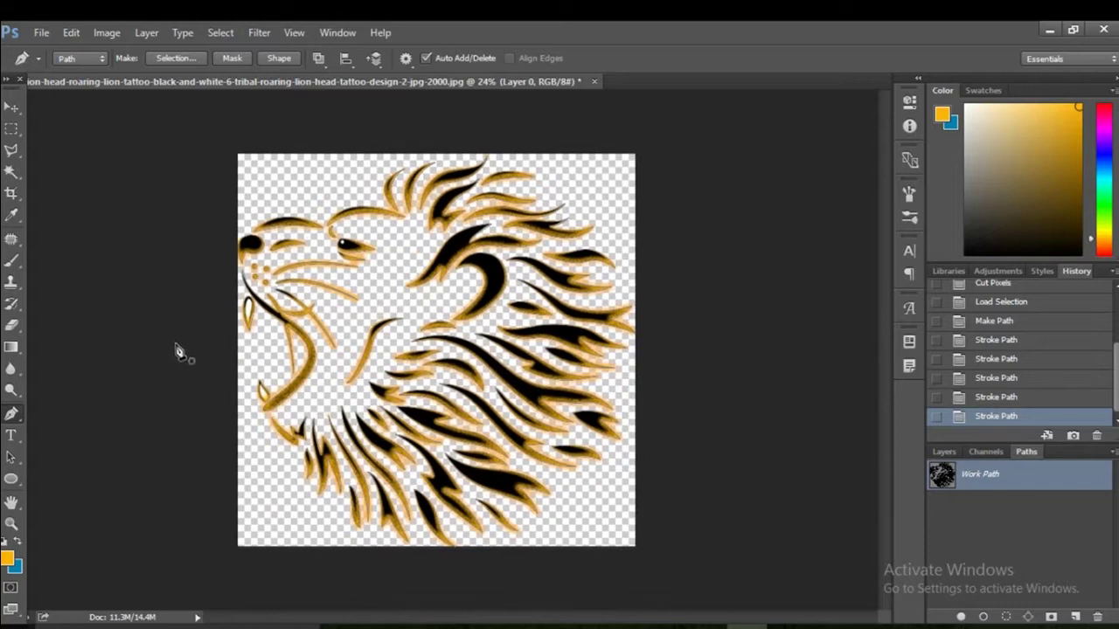
# Step: Set the foreground colour to pure red in the Color Picker
pyautogui.click(8, 559)
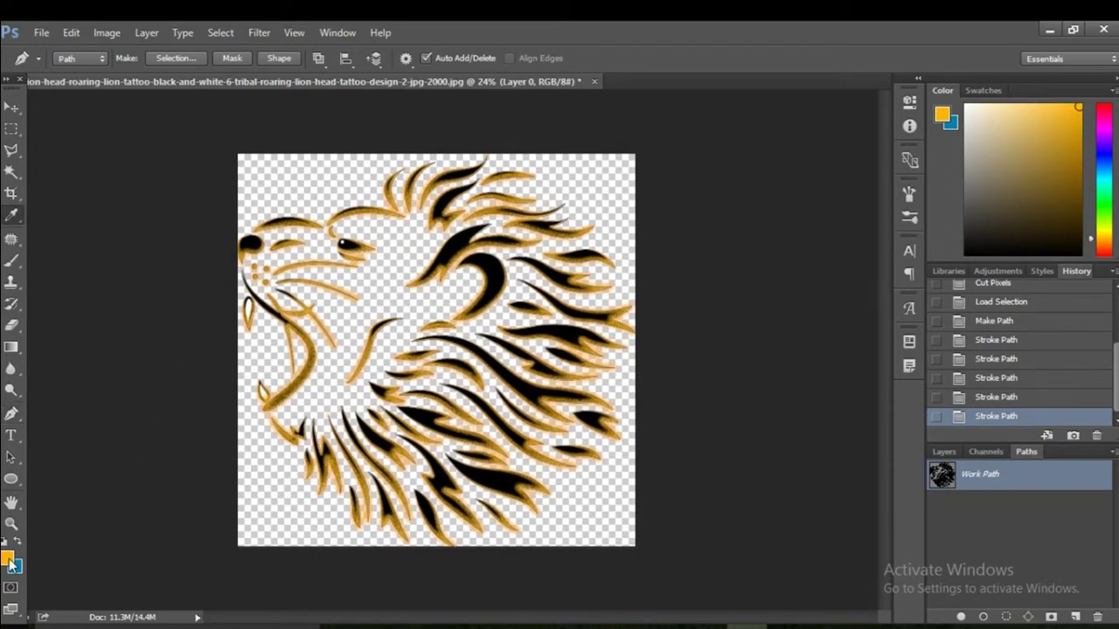
pyautogui.moveTo(824, 361); pyautogui.dragTo(843, 355)
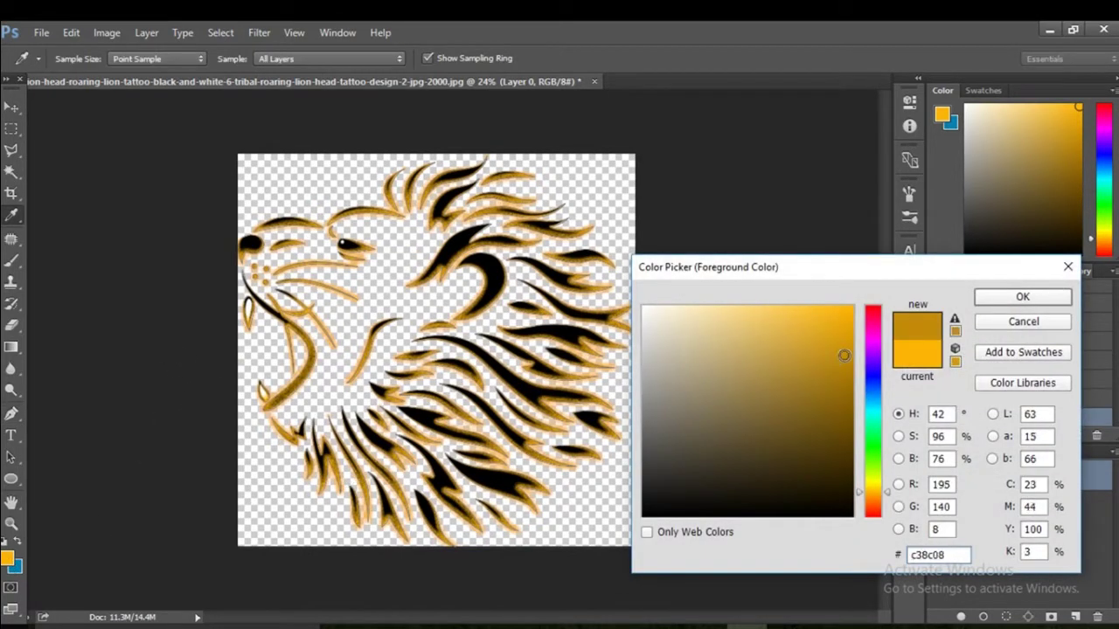
pyautogui.moveTo(862, 486); pyautogui.dragTo(874, 479)
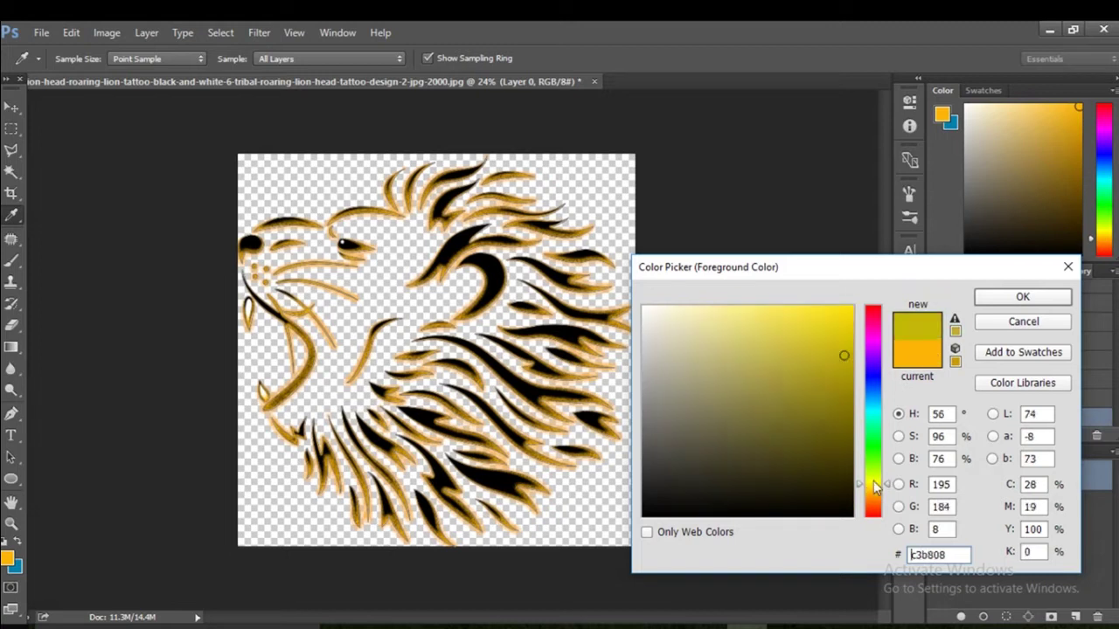
pyautogui.click(869, 305)
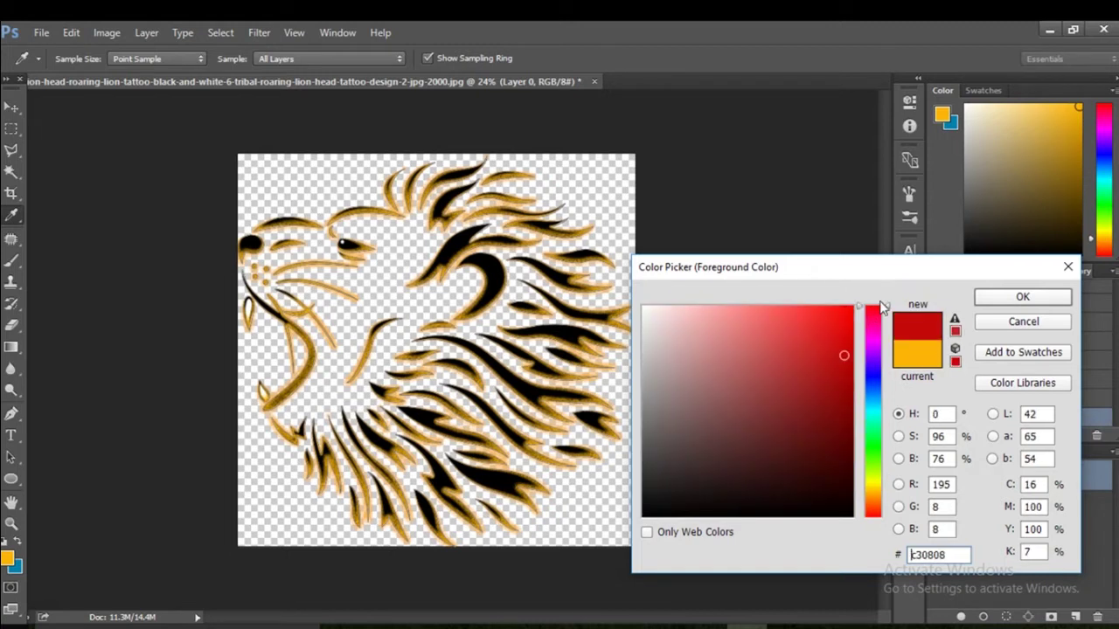
pyautogui.click(1023, 298)
# Step: Stroke the lion's Work Path with the brush in red
pyautogui.press('p')
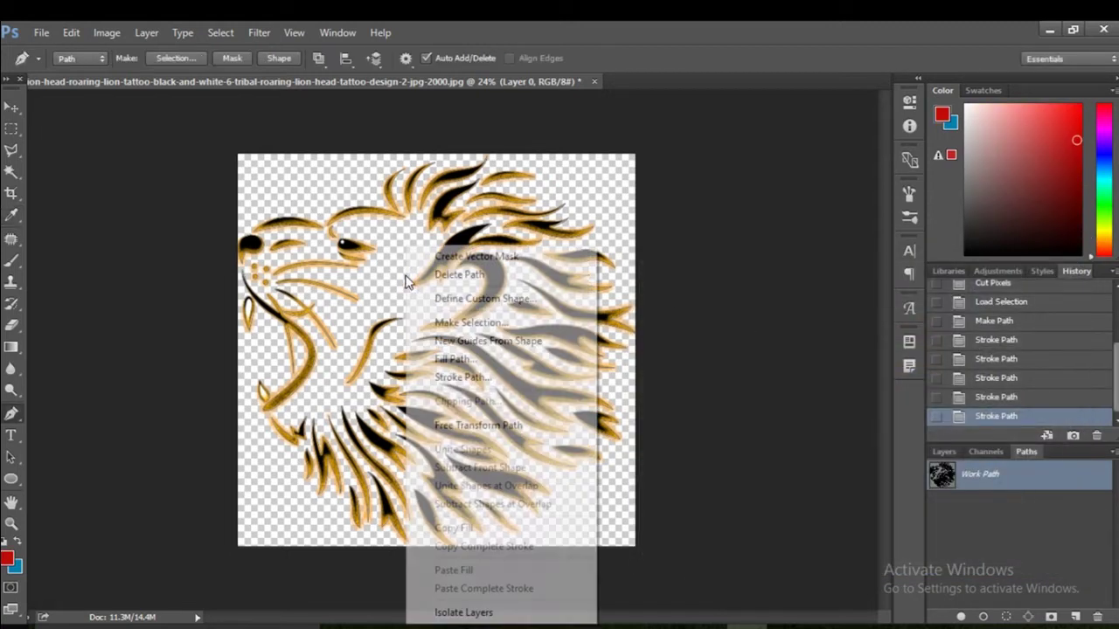
pyautogui.rightClick(413, 280)
pyautogui.click(463, 377)
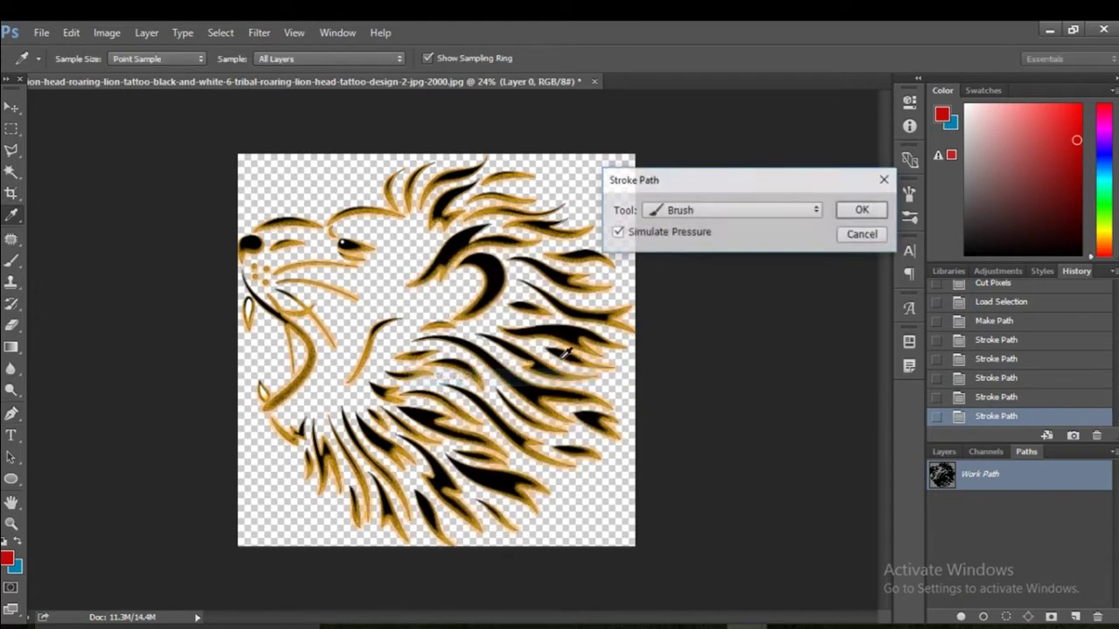
pyautogui.click(850, 212)
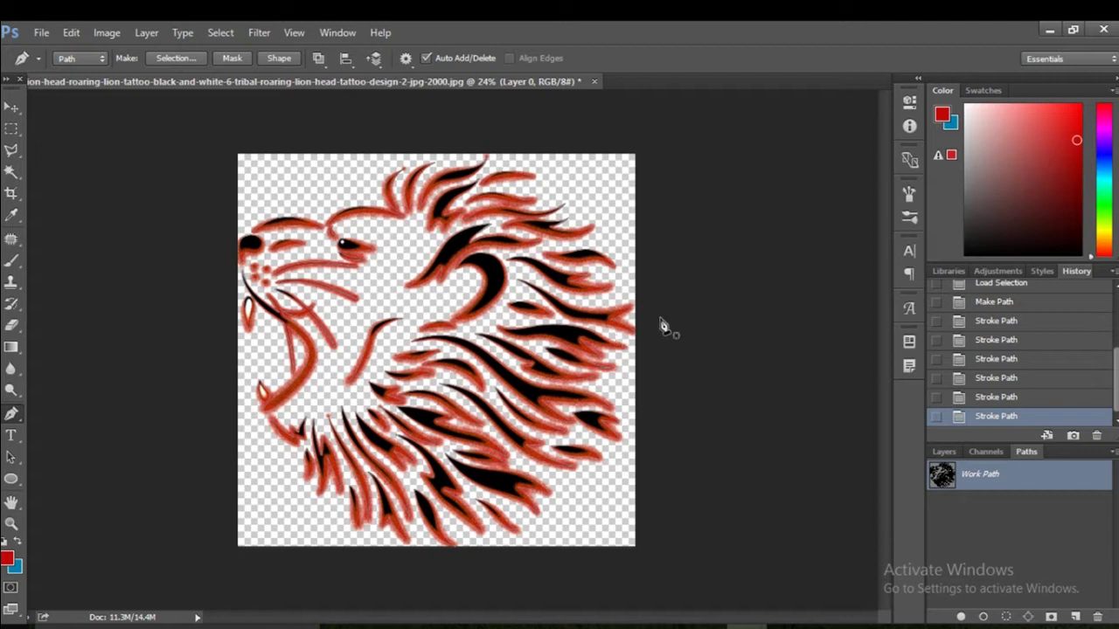
# Step: Step back three history states, removing the red and earlier stroke passes
pyautogui.hotkey('ctrl', 'alt', 'z')
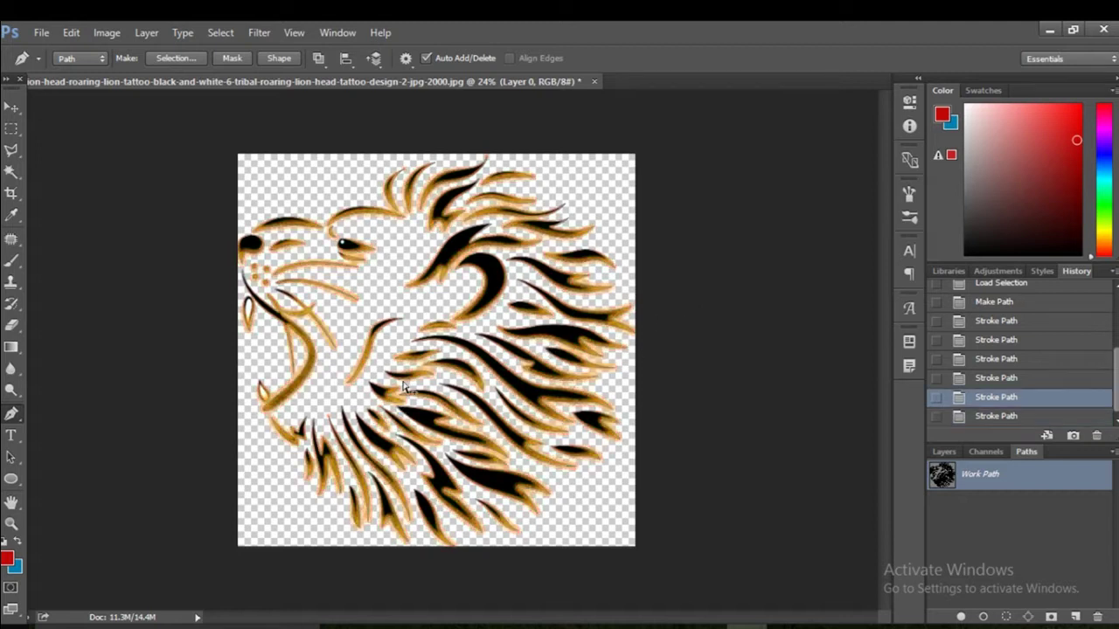
pyautogui.hotkey('ctrl', 'alt', 'z')
pyautogui.hotkey('ctrl', 'alt', 'z')
pyautogui.hotkey('ctrl', 'alt', 'z')
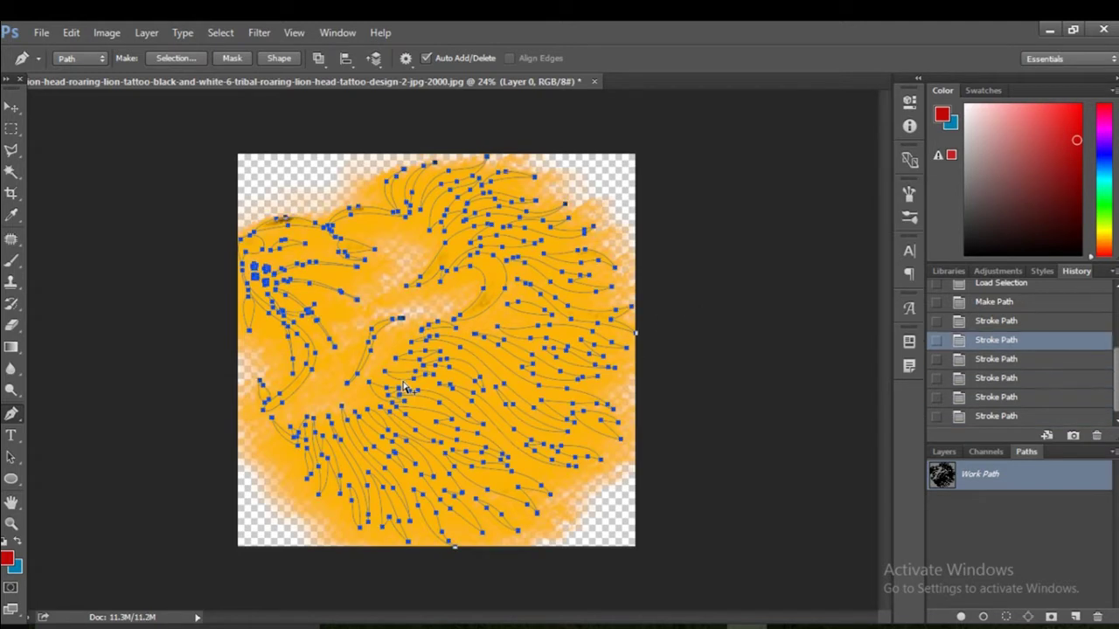
pyautogui.hotkey('ctrl', 'alt', 'z')
pyautogui.hotkey('ctrl', 'alt', 'z')
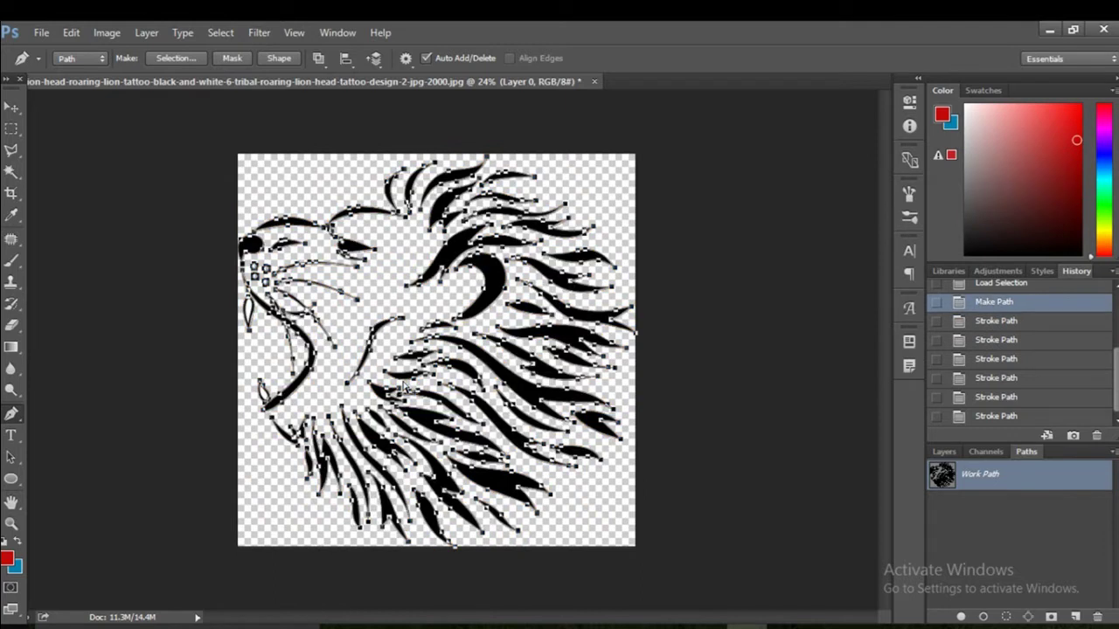
# Step: Set the foreground colour to bright orange #ff8b02
pyautogui.click(11, 560)
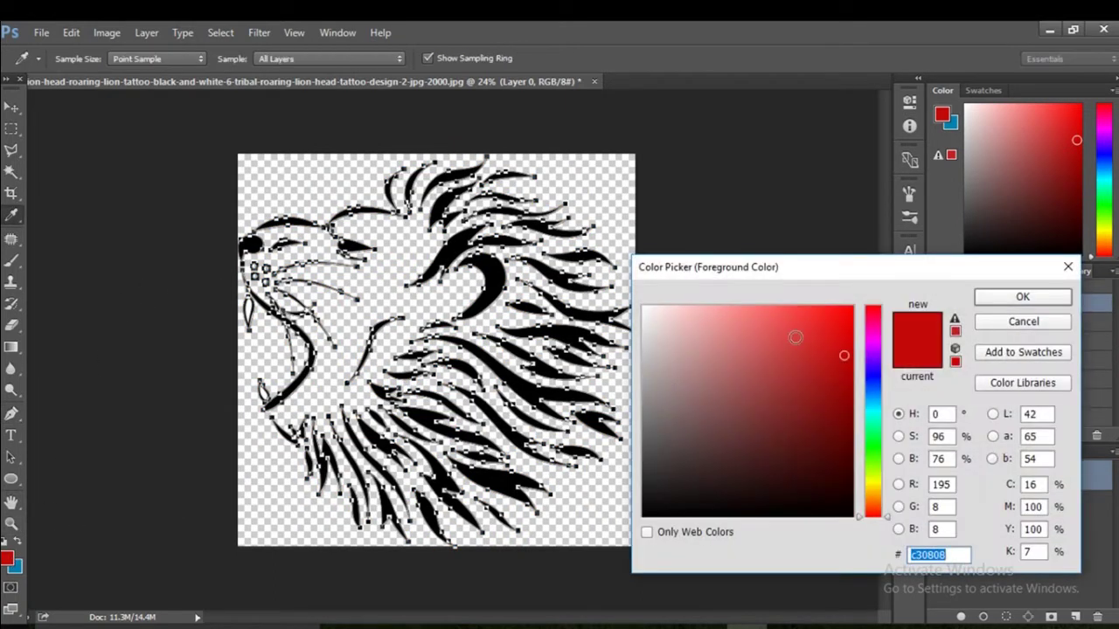
pyautogui.click(873, 478)
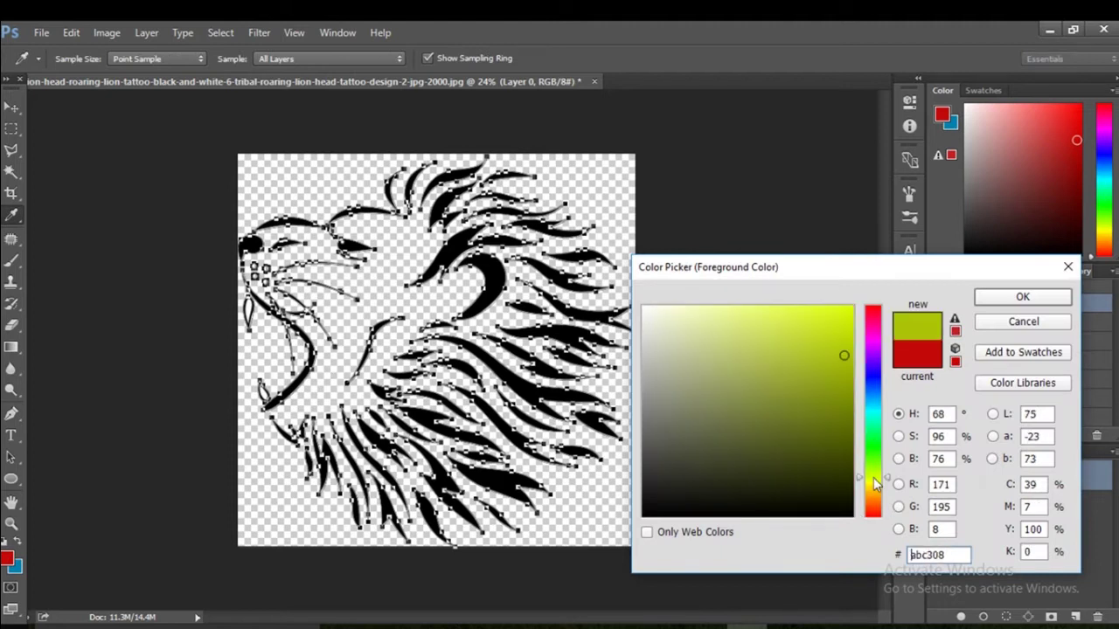
pyautogui.moveTo(875, 482); pyautogui.dragTo(879, 505)
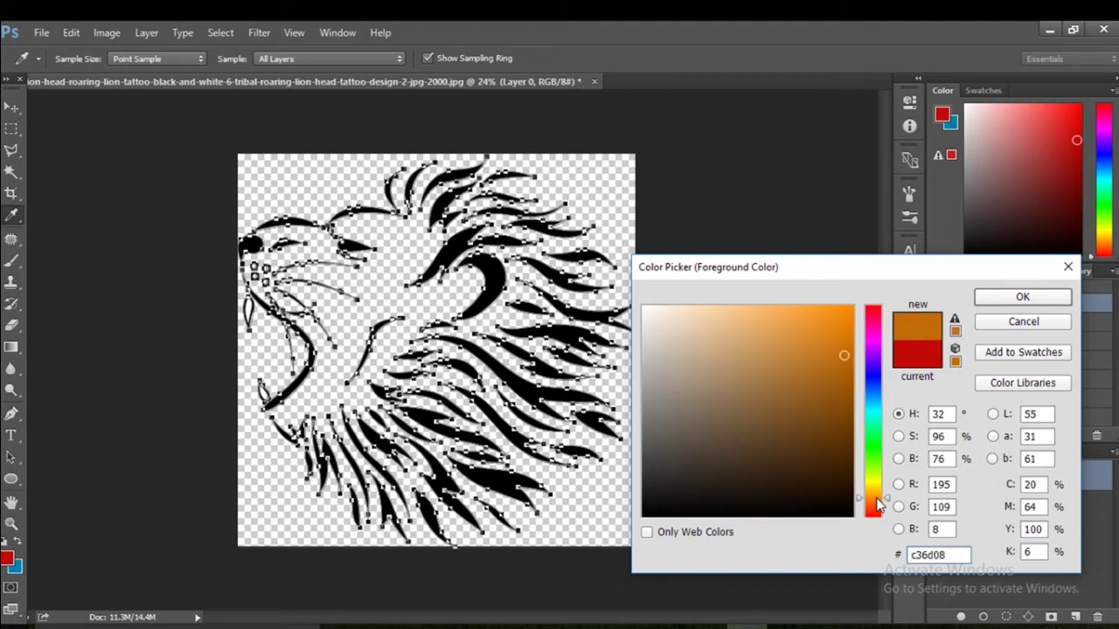
pyautogui.moveTo(838, 324); pyautogui.dragTo(856, 293)
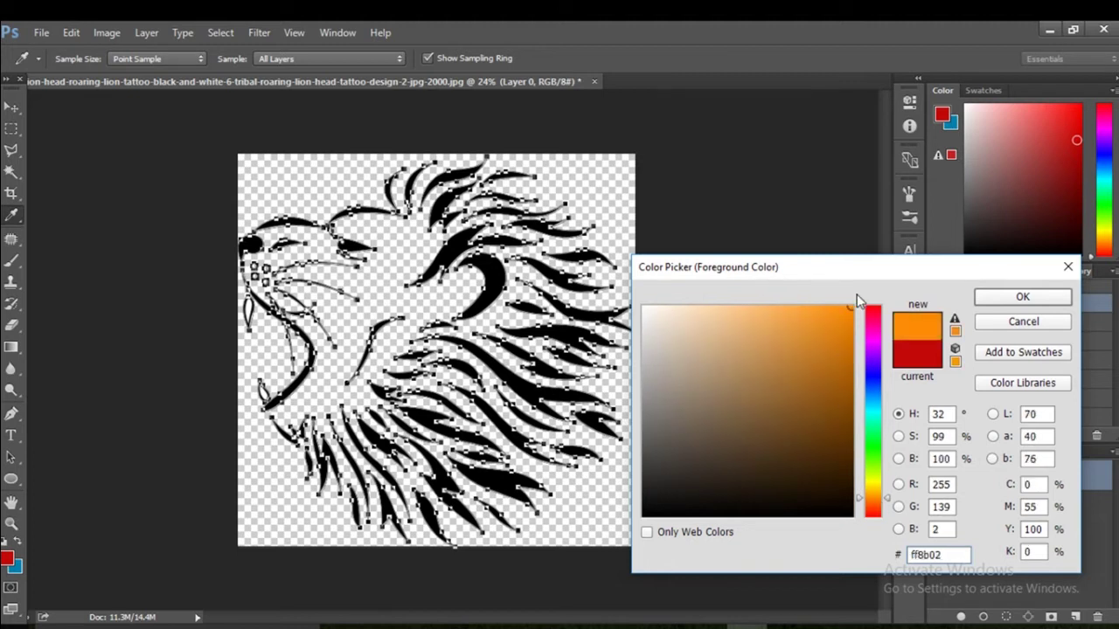
pyautogui.click(1003, 298)
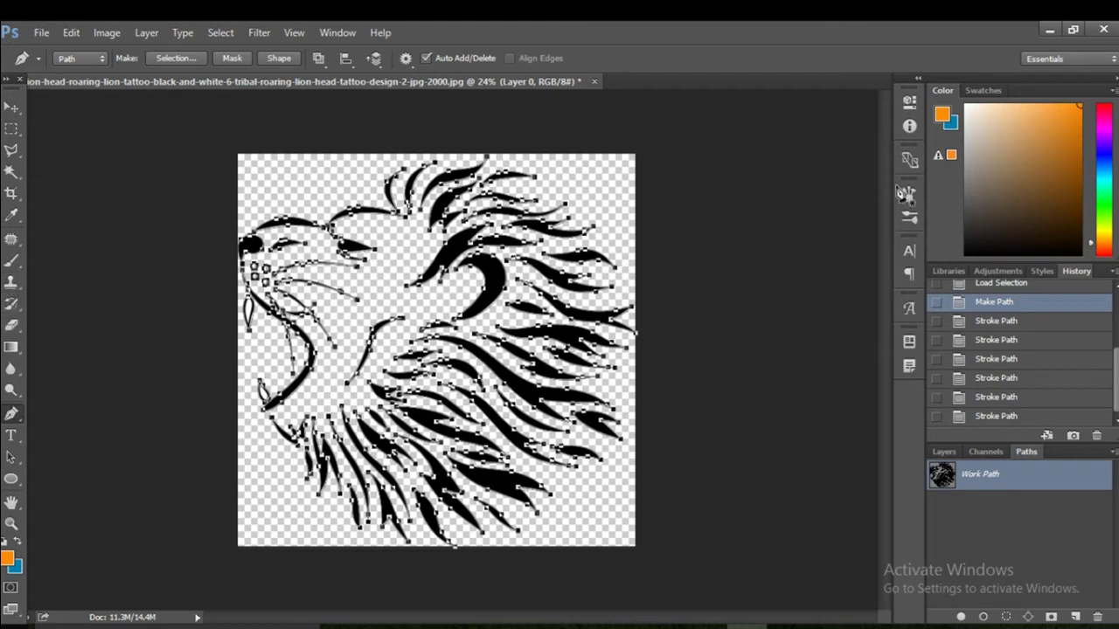
# Step: Open the Brush settings with the Brush tool and choose a textured 46 px tip
pyautogui.click(910, 219)
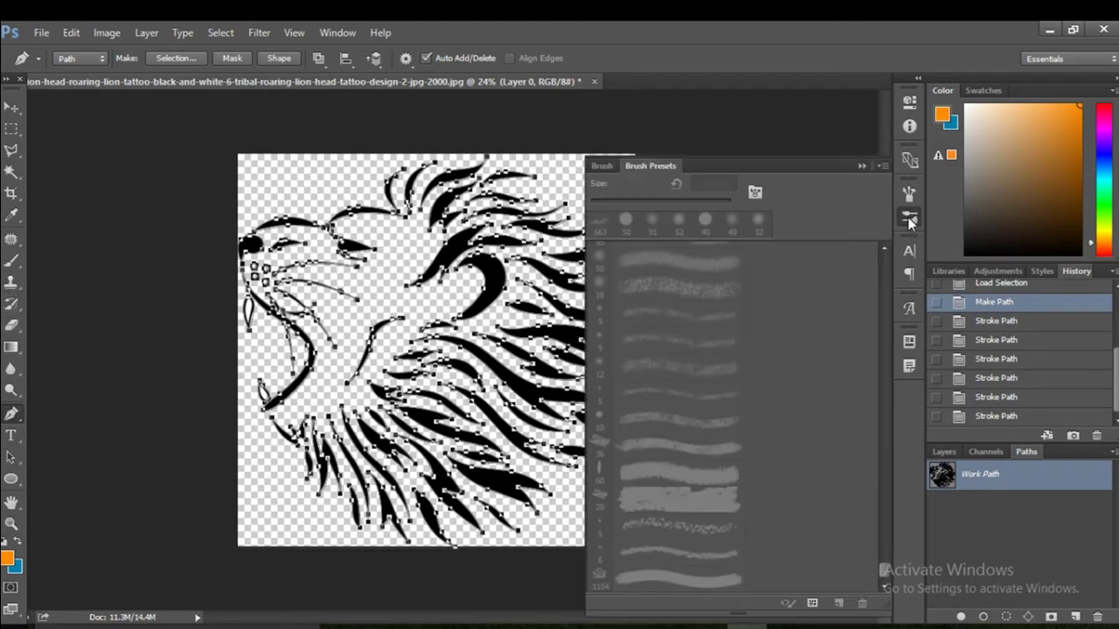
pyautogui.click(603, 165)
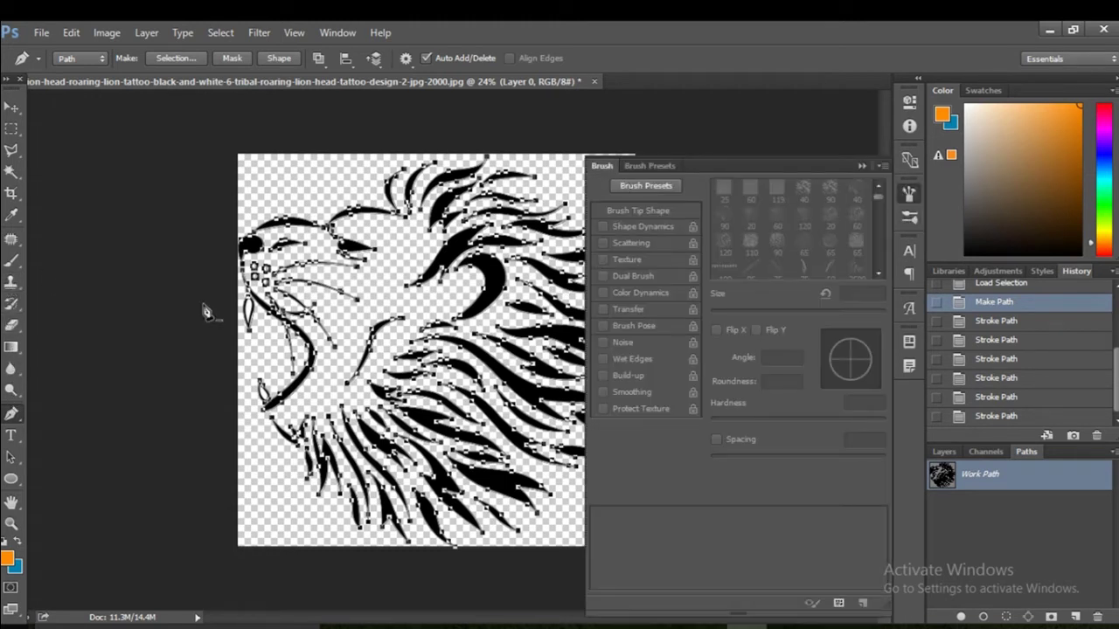
pyautogui.click(14, 261)
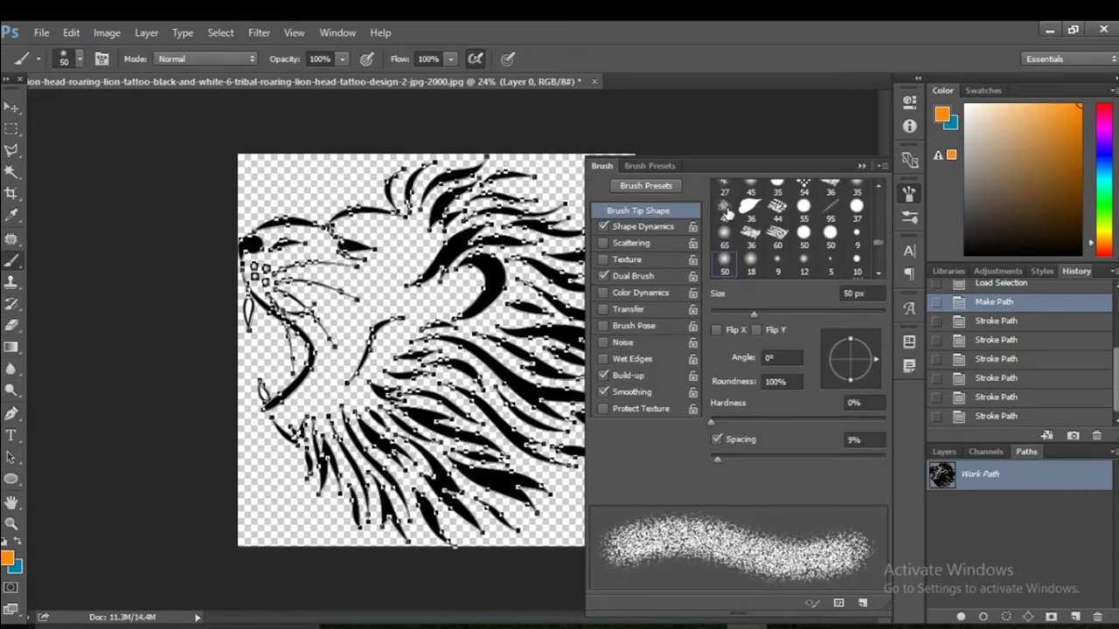
pyautogui.click(726, 211)
# Step: Try large brush tips (689, 1944, 974, 604, 390 px), settling on the 727 px tip
pyautogui.scroll(-3, 765, 234)
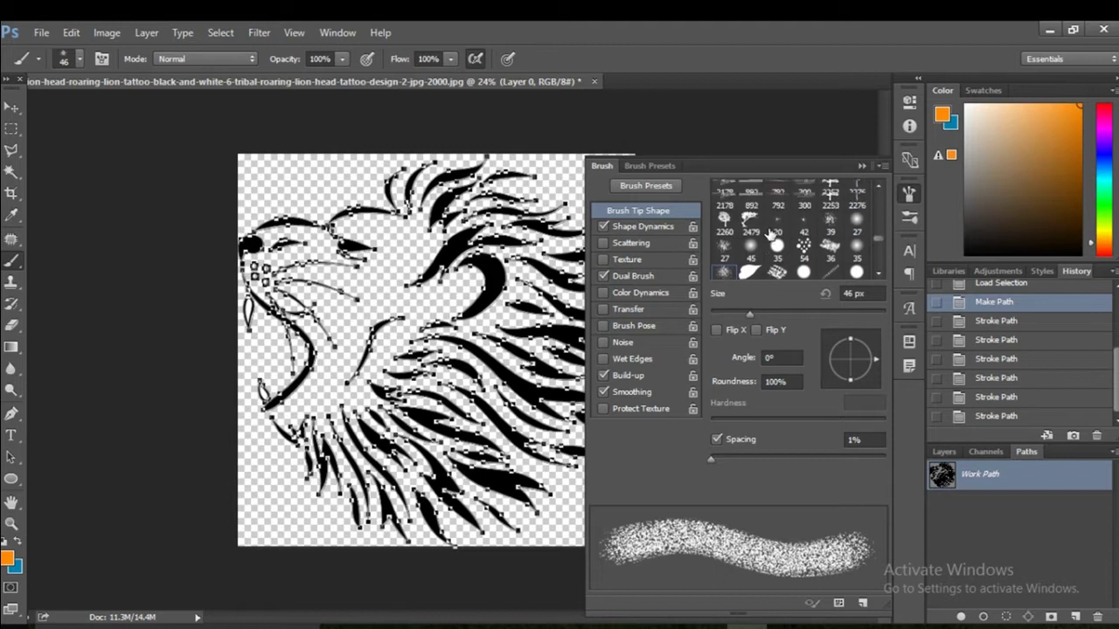
pyautogui.scroll(-3, 766, 234)
pyautogui.scroll(-3, 760, 227)
pyautogui.click(734, 194)
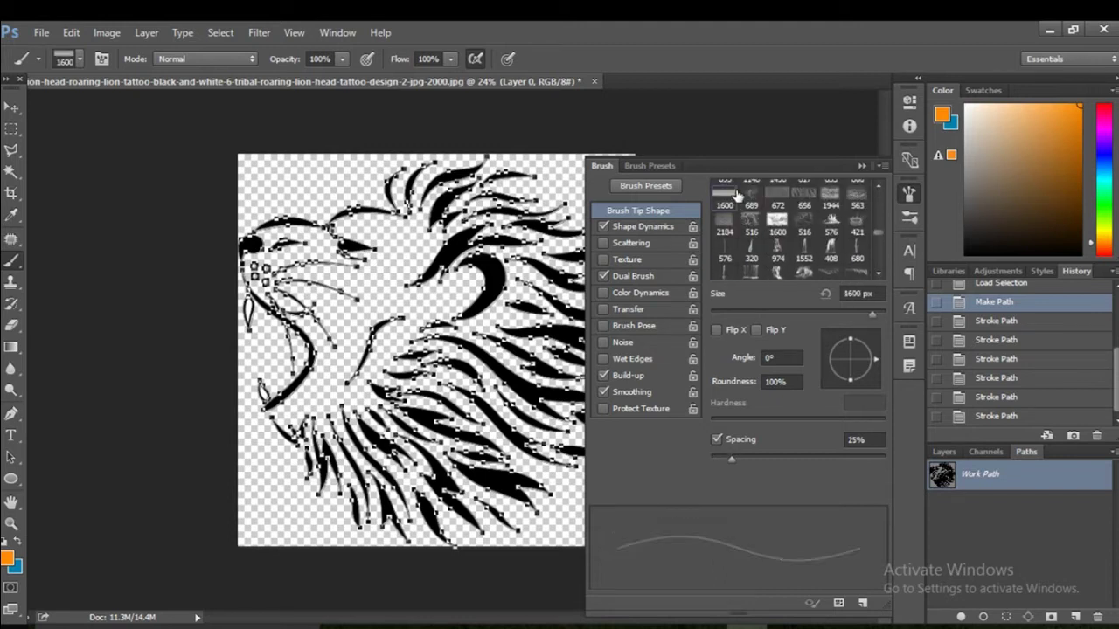
pyautogui.click(753, 194)
pyautogui.click(750, 196)
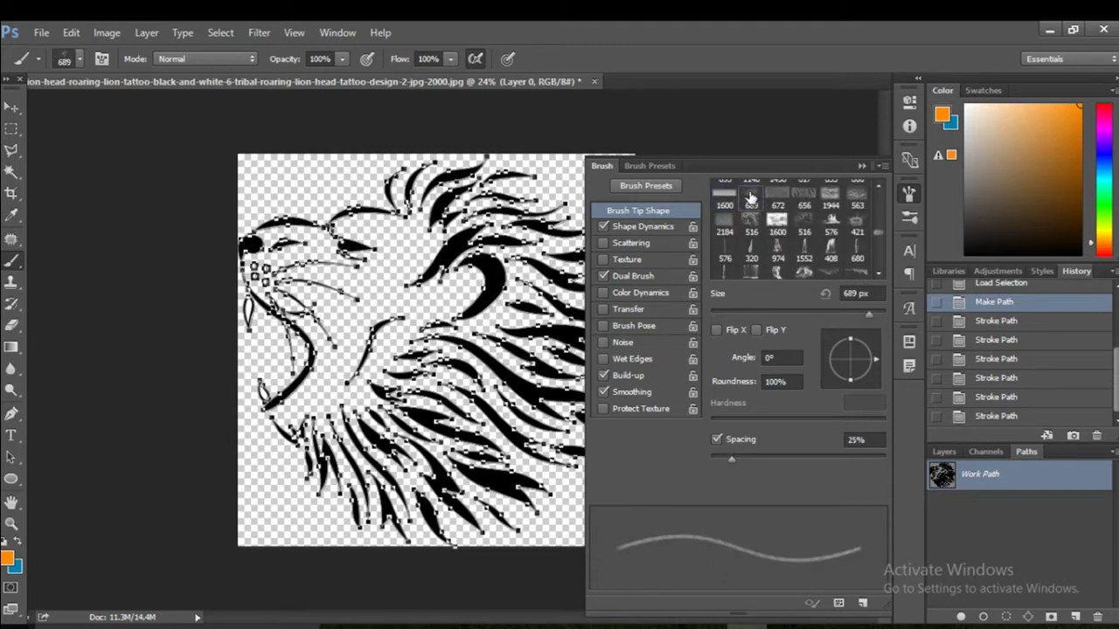
pyautogui.click(780, 194)
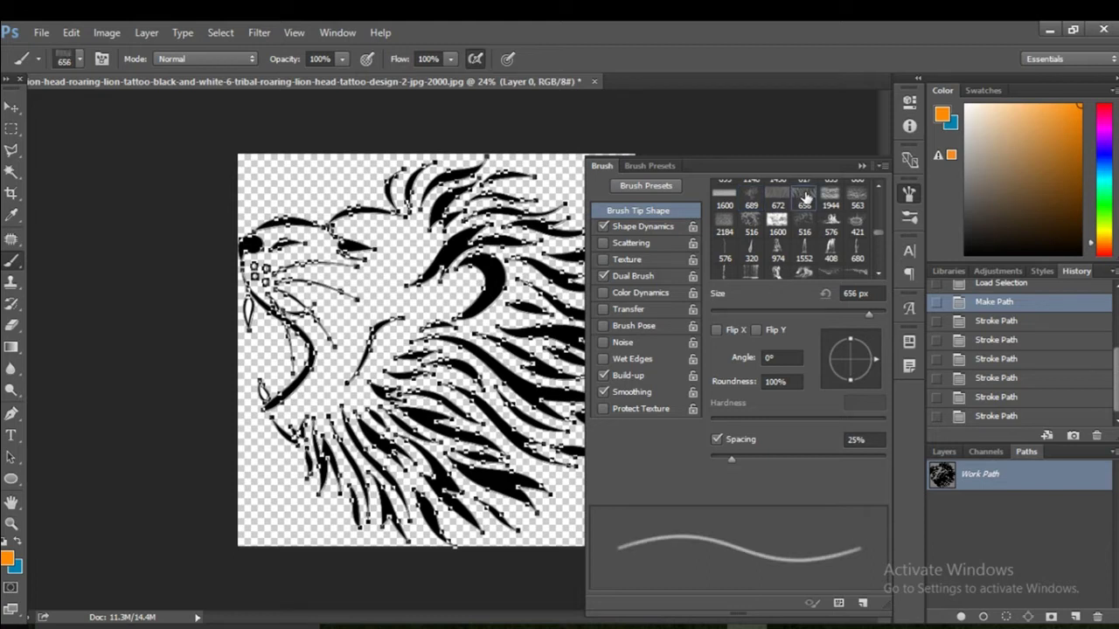
pyautogui.click(836, 200)
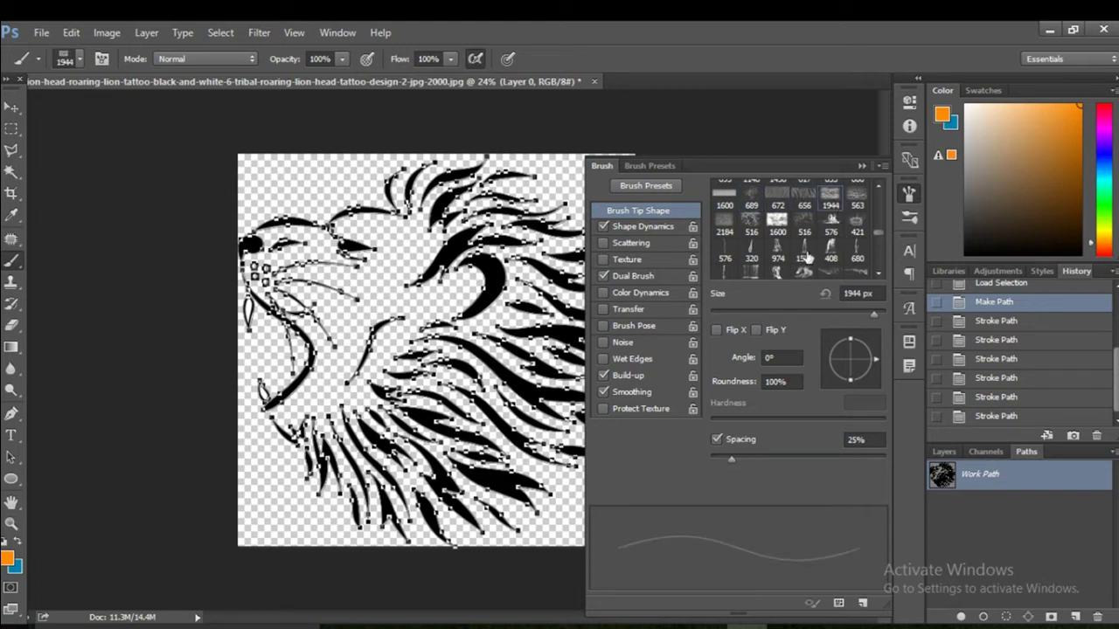
pyautogui.click(777, 253)
pyautogui.scroll(-1, 818, 262)
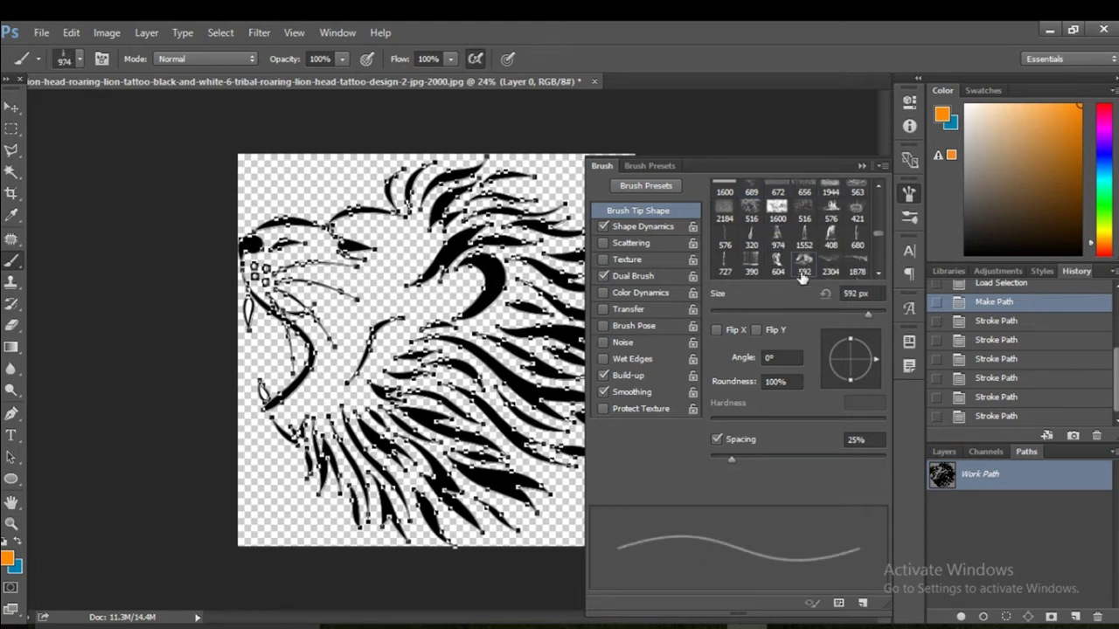
pyautogui.click(777, 263)
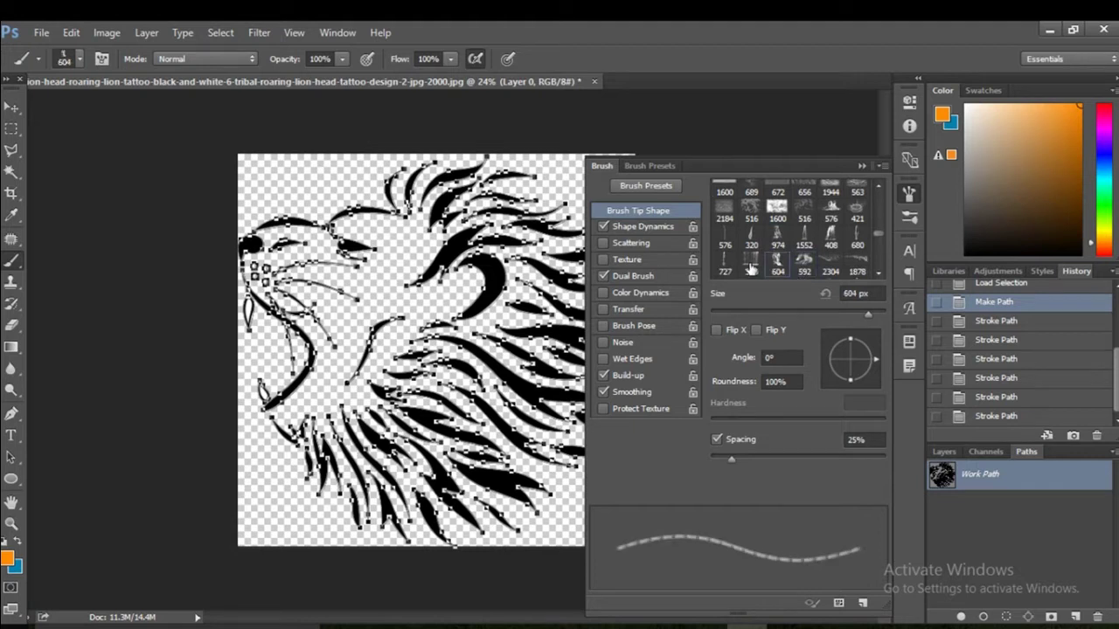
pyautogui.click(750, 263)
pyautogui.click(727, 264)
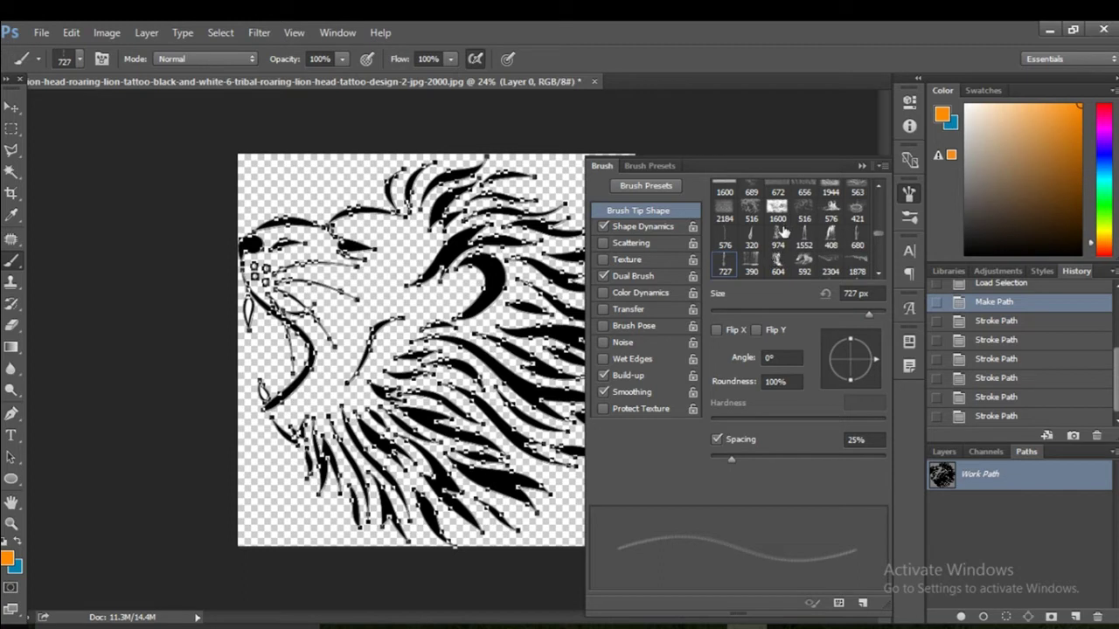
# Step: Shrink the brush to 1 px and scroll back to the top of the tip shapes
pyautogui.click(665, 187)
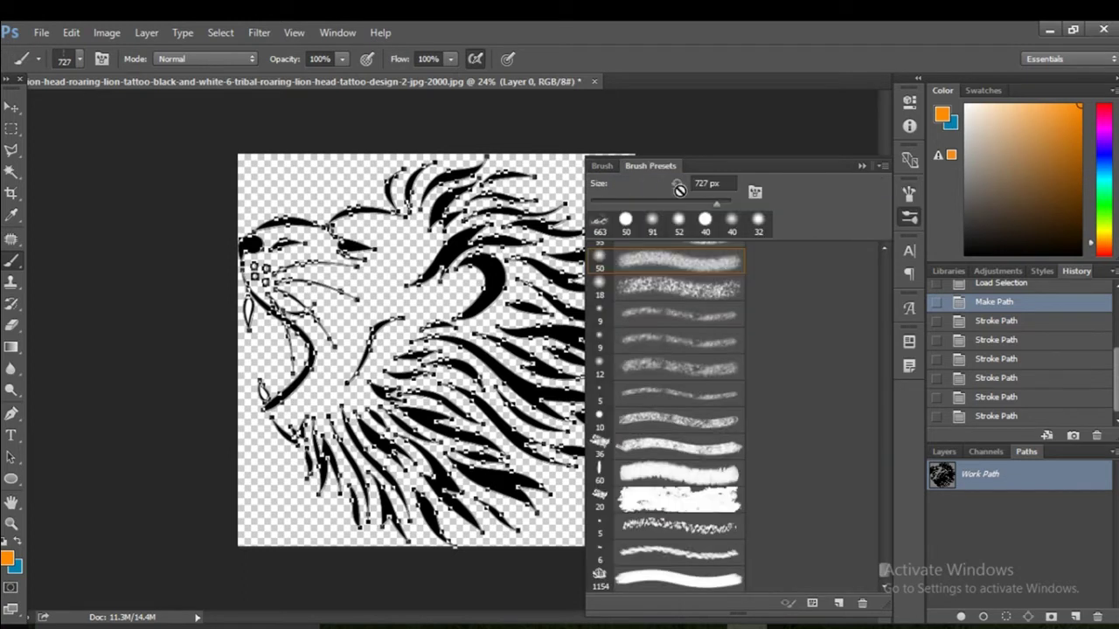
pyautogui.moveTo(724, 202); pyautogui.dragTo(587, 208)
pyautogui.click(608, 166)
pyautogui.scroll(2, 812, 259)
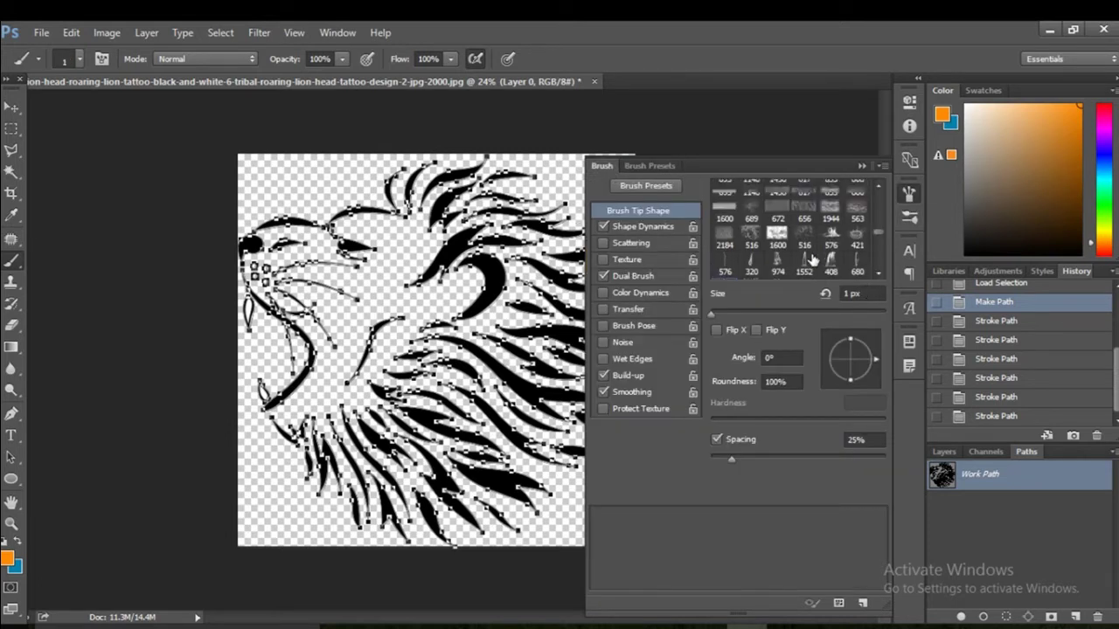
pyautogui.scroll(2, 811, 260)
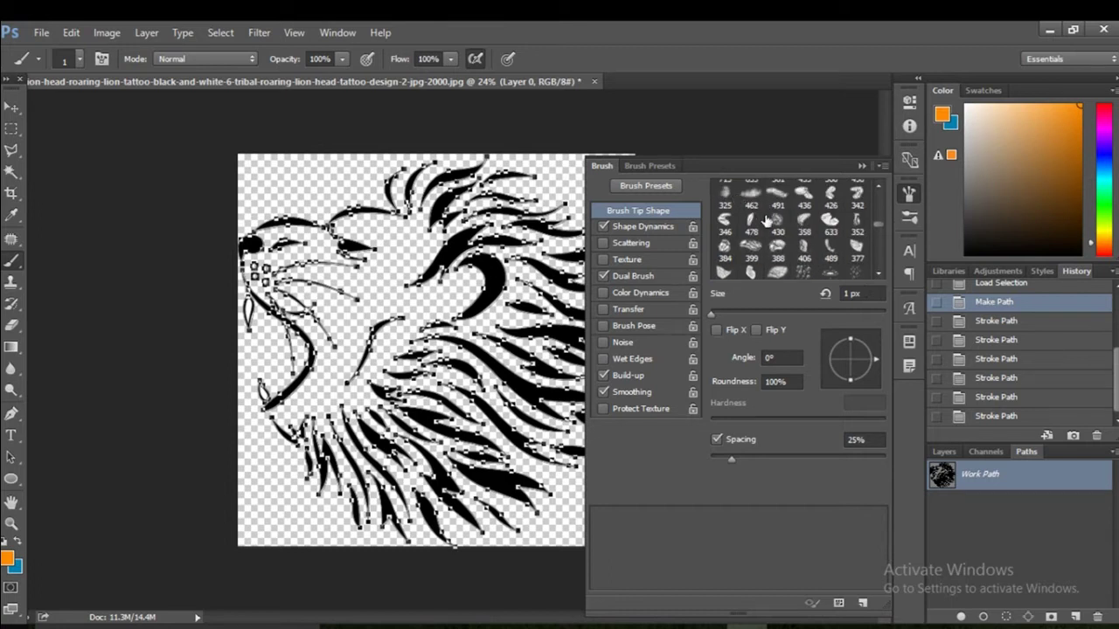
pyautogui.scroll(2, 766, 220)
pyautogui.scroll(2, 769, 222)
pyautogui.scroll(2, 773, 223)
pyautogui.scroll(2, 776, 226)
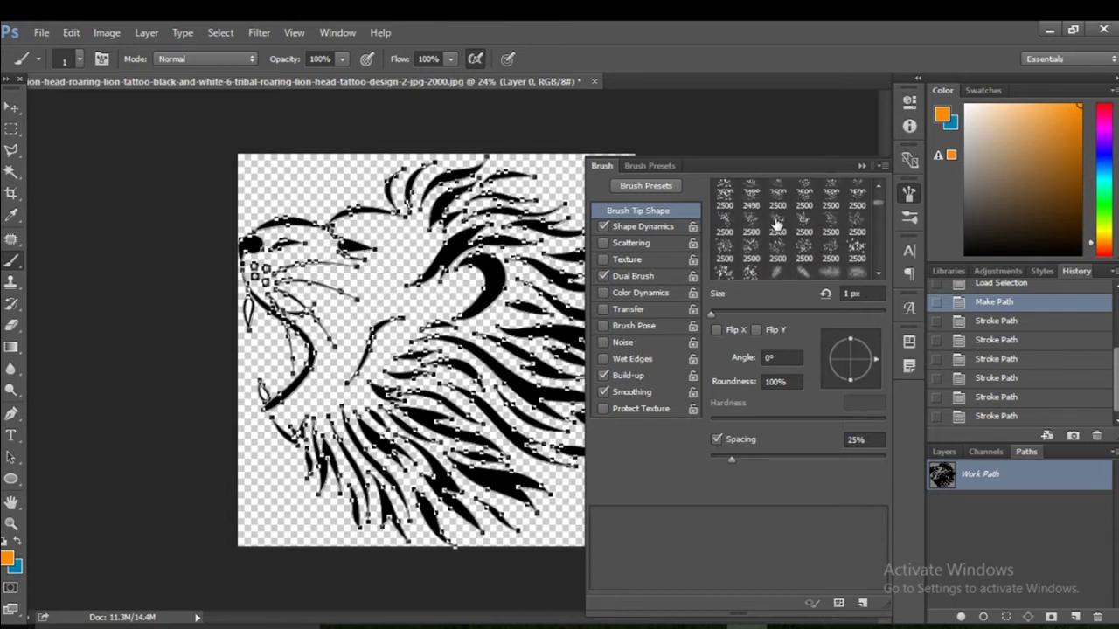
pyautogui.scroll(3, 776, 225)
# Step: Try the 25, 60, 20 and 90 px tips, then the 18 px and 1154 presets
pyautogui.click(726, 189)
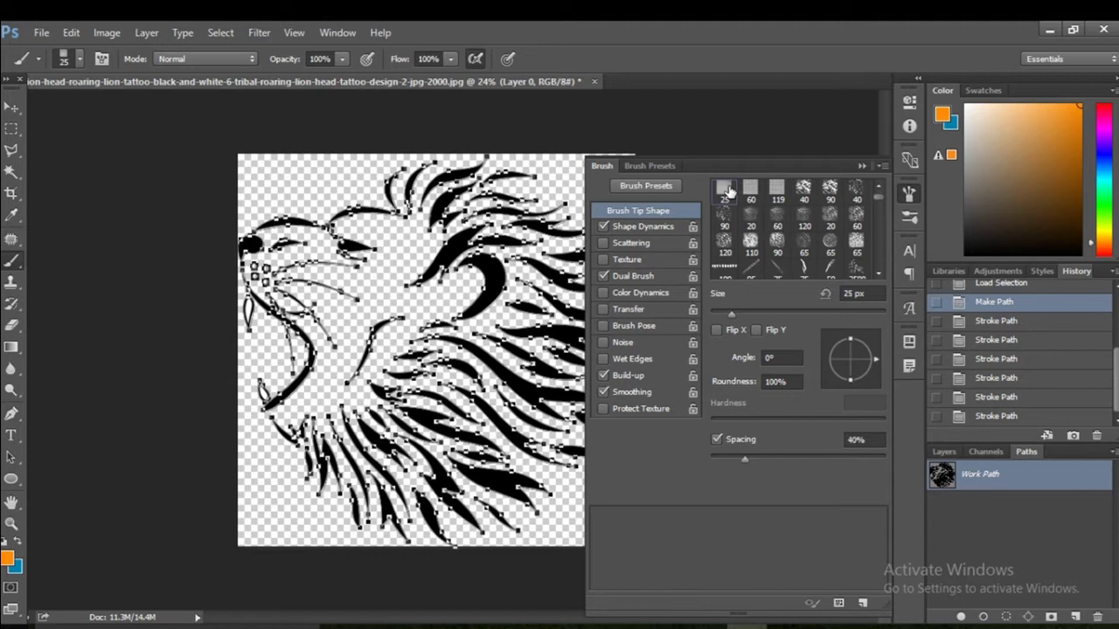
pyautogui.click(751, 196)
pyautogui.click(754, 218)
pyautogui.click(725, 219)
pyautogui.click(645, 186)
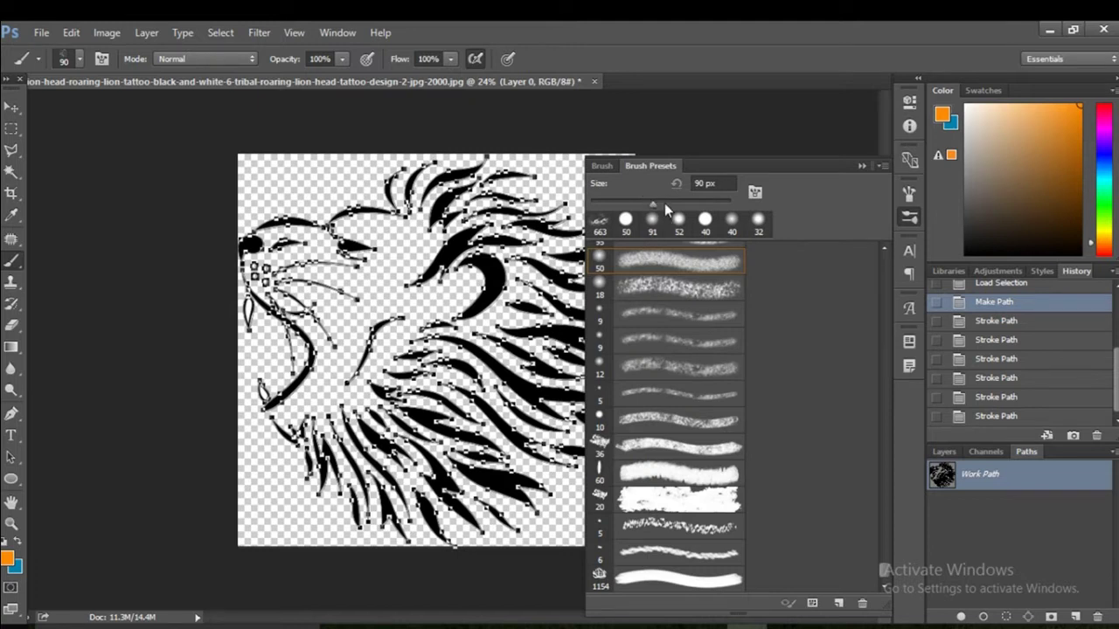
pyautogui.click(695, 288)
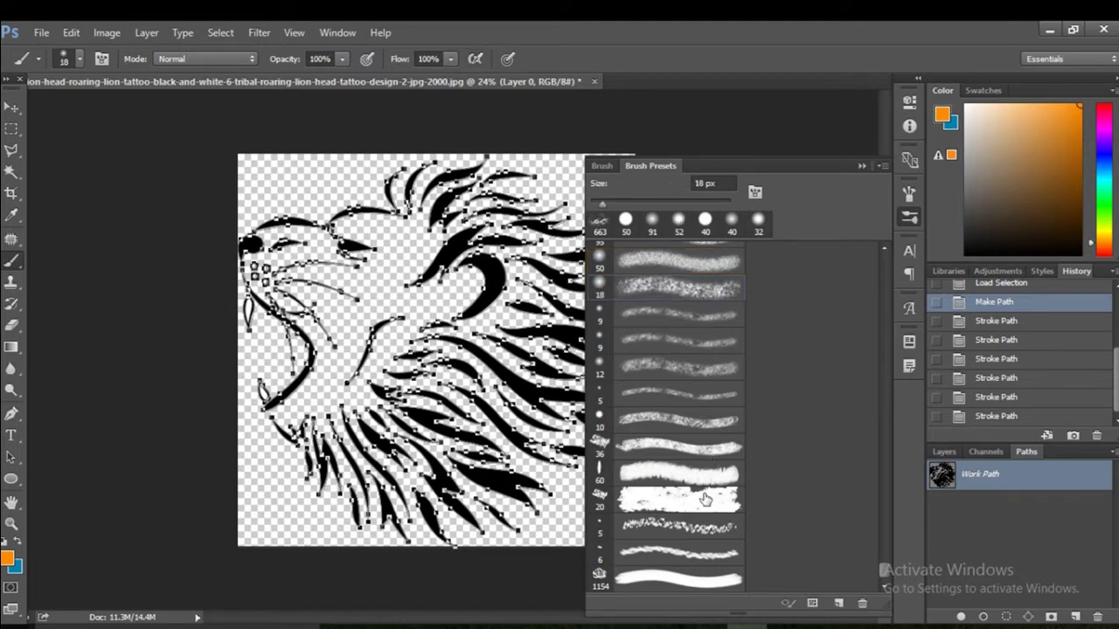
pyautogui.click(699, 578)
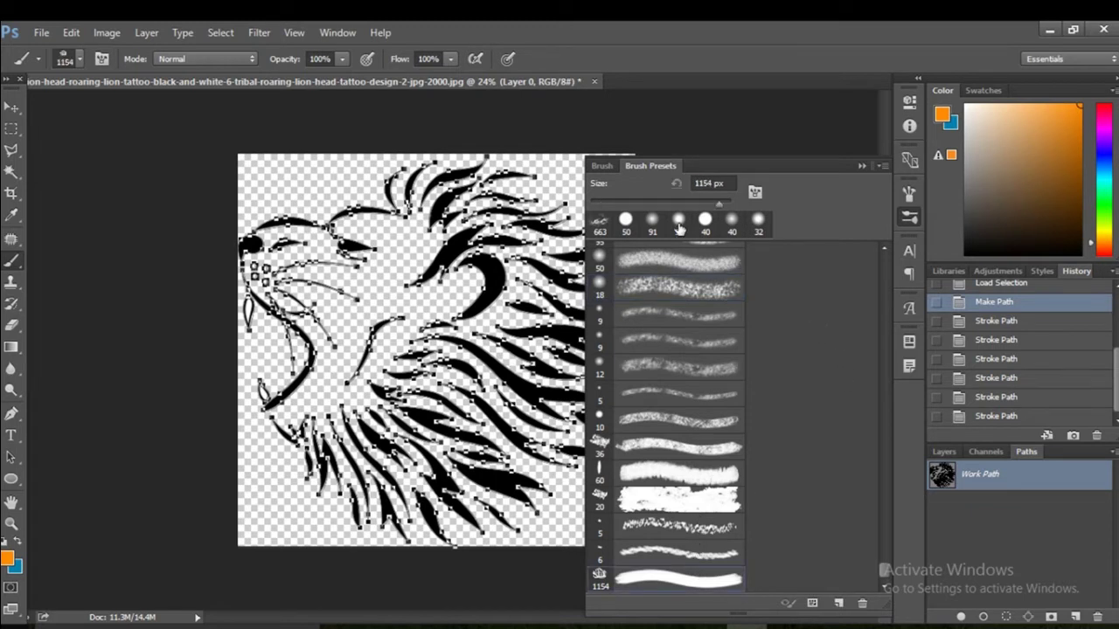
# Step: Enlarge the 1154 preset brush to 5000 px and hide the Brush settings panel
pyautogui.click(605, 166)
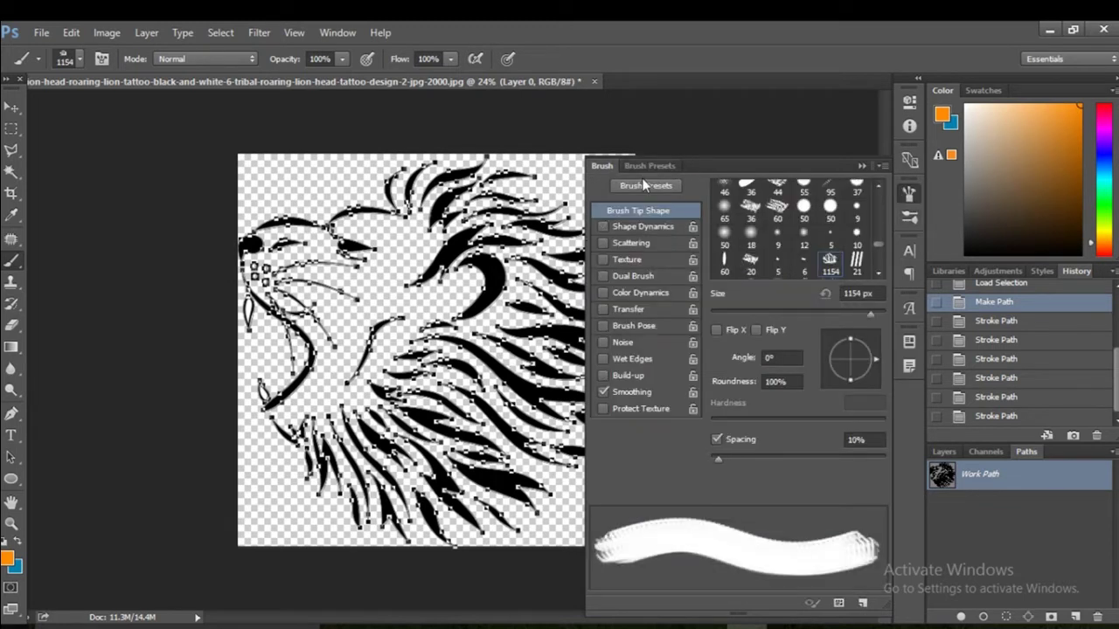
pyautogui.click(644, 182)
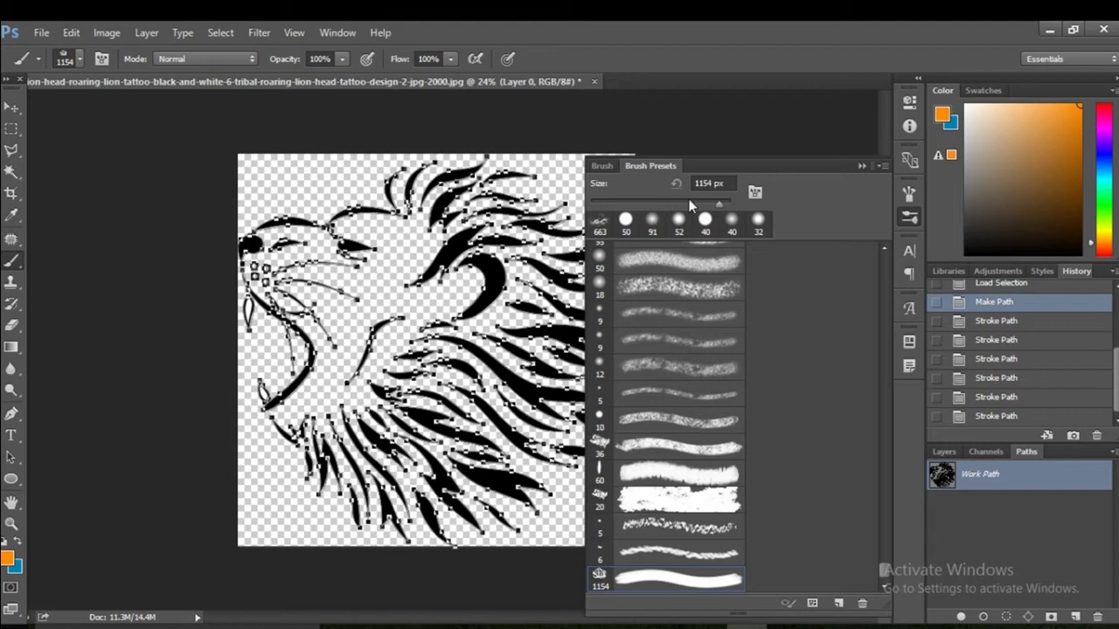
pyautogui.moveTo(719, 200); pyautogui.dragTo(736, 200)
pyautogui.click(860, 166)
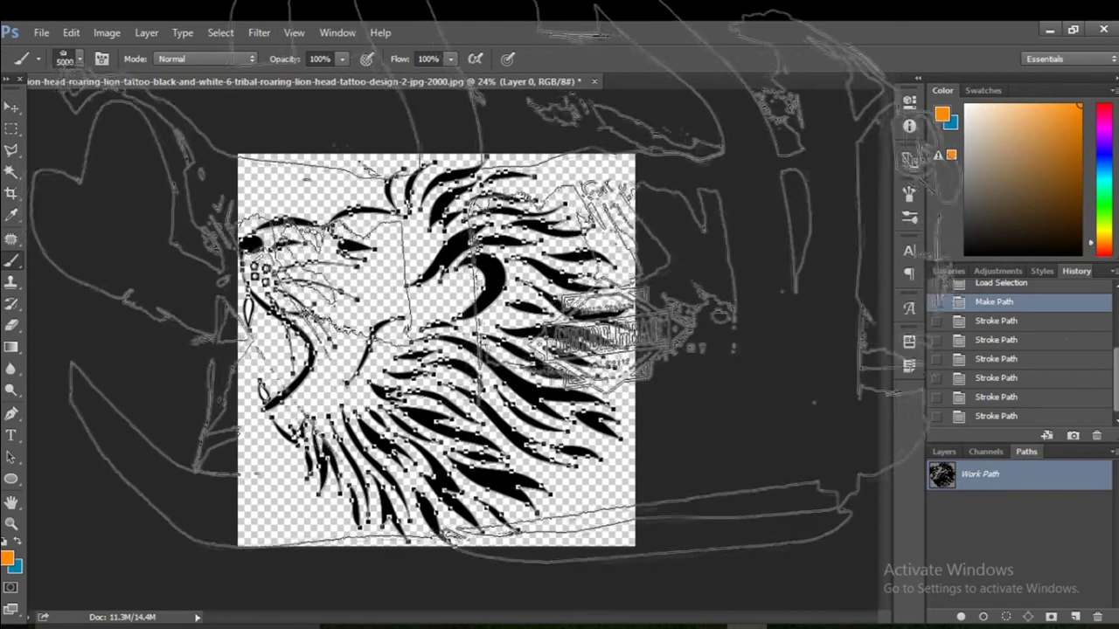
# Step: Set the brush tip back to 1 px with 10% spacing and close the Brush settings
pyautogui.click(908, 216)
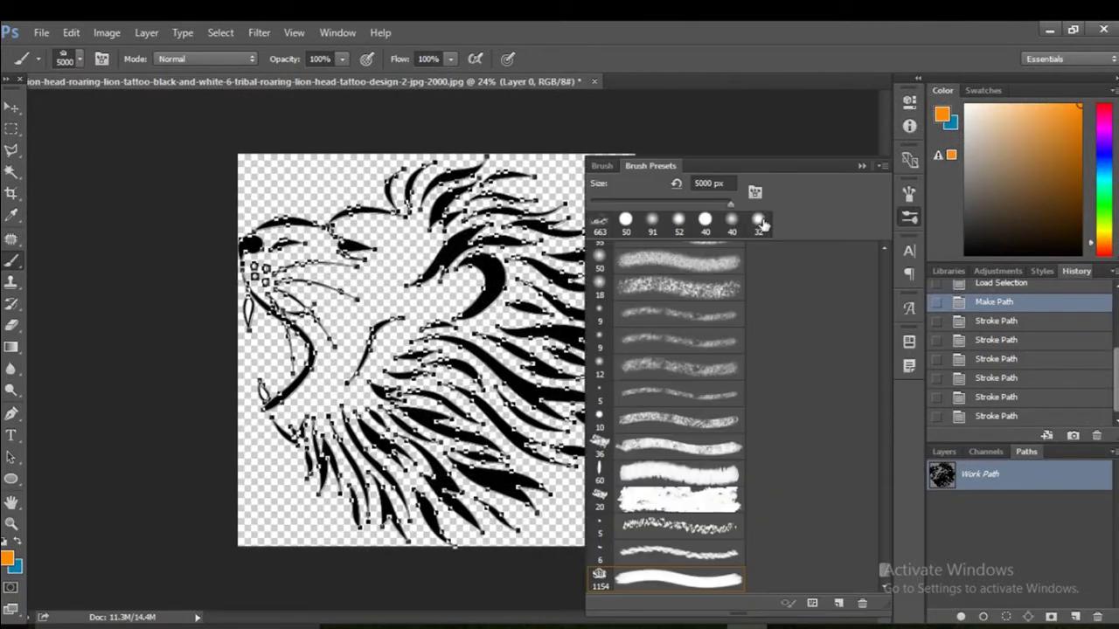
pyautogui.click(602, 165)
pyautogui.click(642, 185)
pyautogui.moveTo(643, 203); pyautogui.dragTo(590, 201)
pyautogui.click(602, 166)
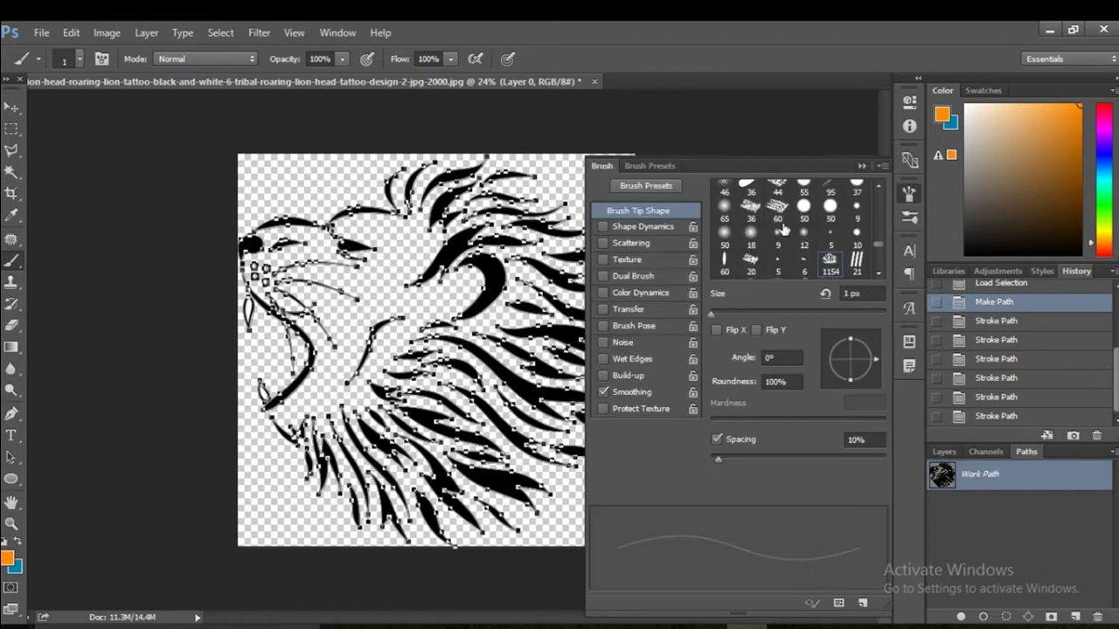
pyautogui.click(860, 165)
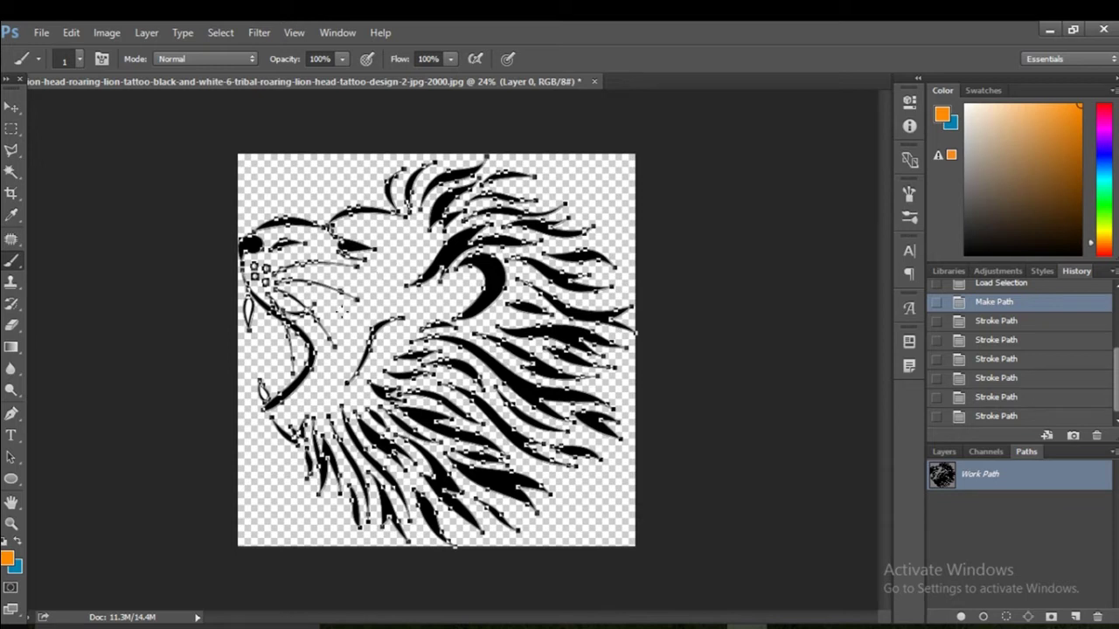
# Step: Stroke the lion's work path with the current orange brush
pyautogui.click(11, 413)
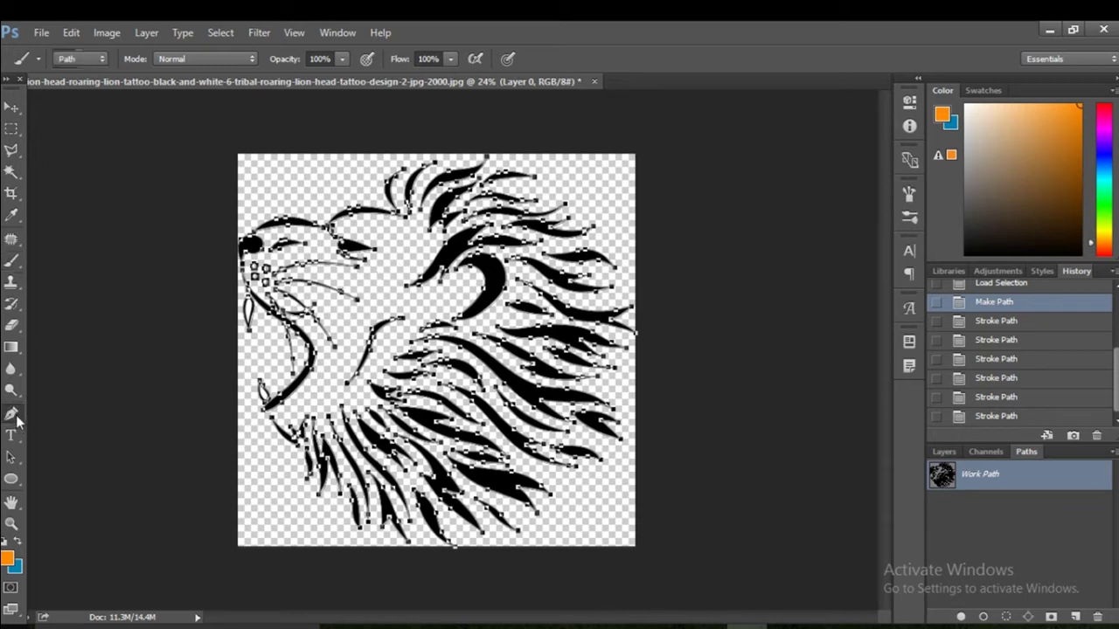
pyautogui.rightClick(391, 283)
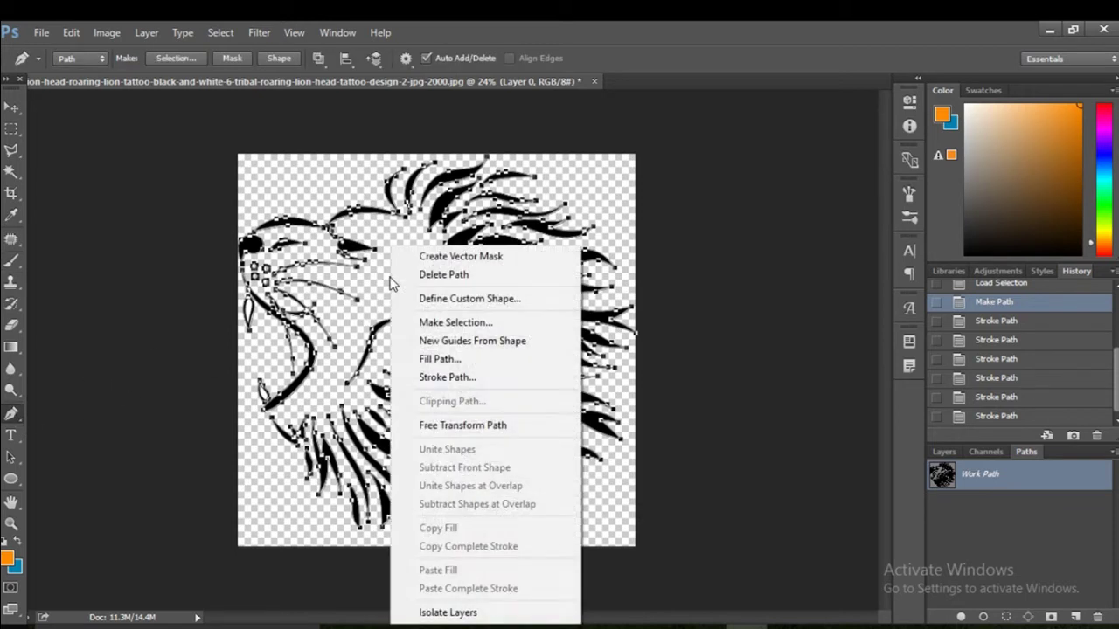
pyautogui.click(498, 378)
pyautogui.click(855, 210)
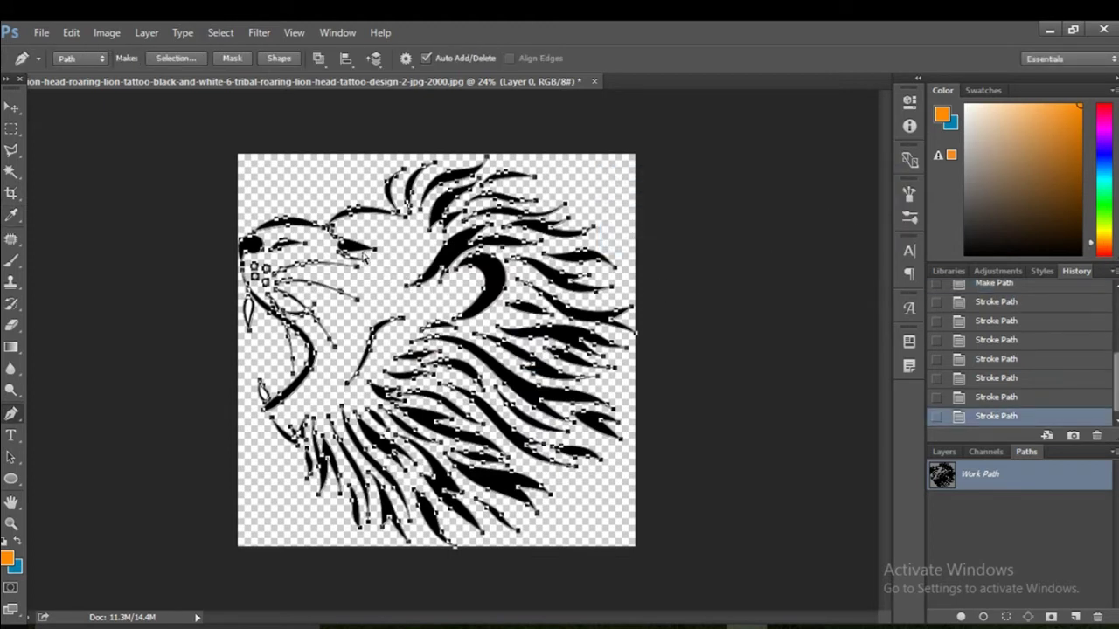
pyautogui.scroll(5, 358, 208)
pyautogui.scroll(-4, 376, 214)
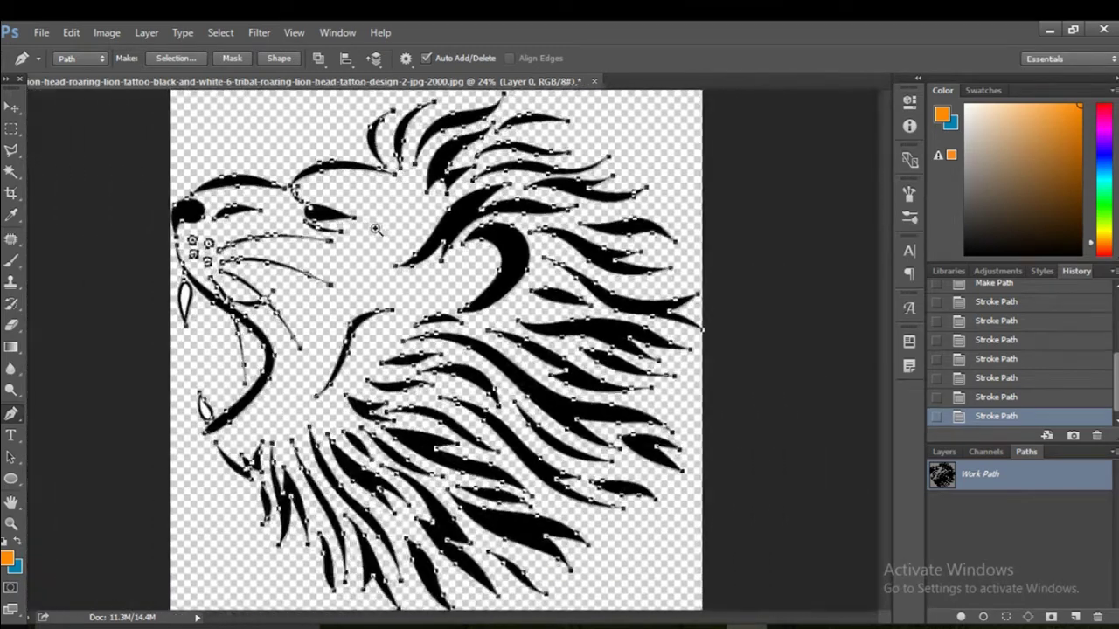
# Step: Enlarge the brush to 23 px and stroke the work path again
pyautogui.click(12, 264)
pyautogui.click(79, 59)
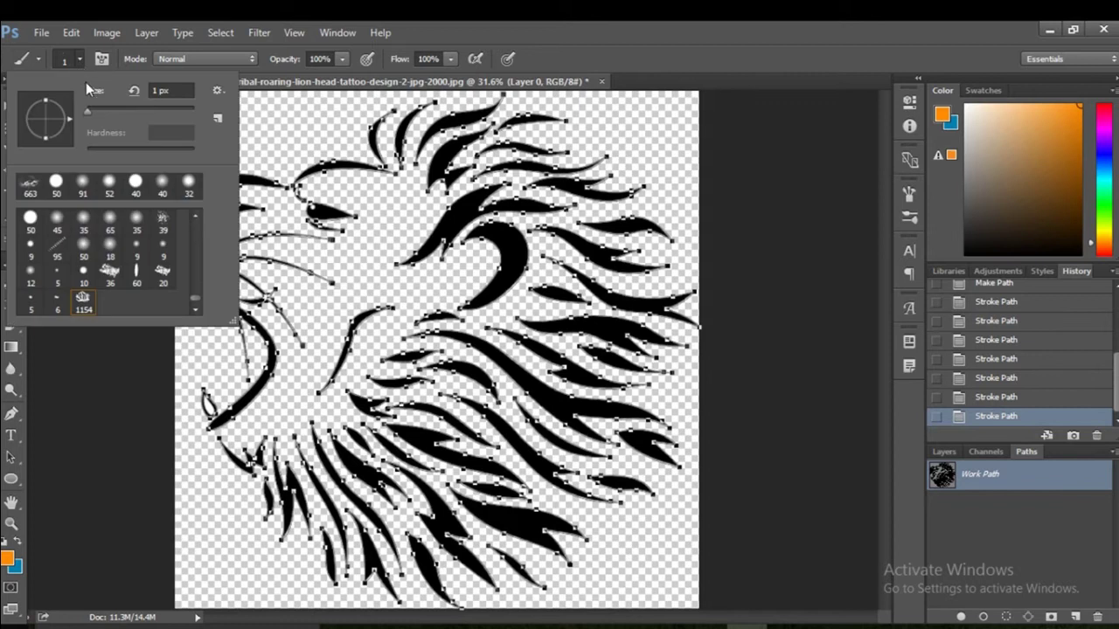
pyautogui.moveTo(91, 106); pyautogui.dragTo(99, 110)
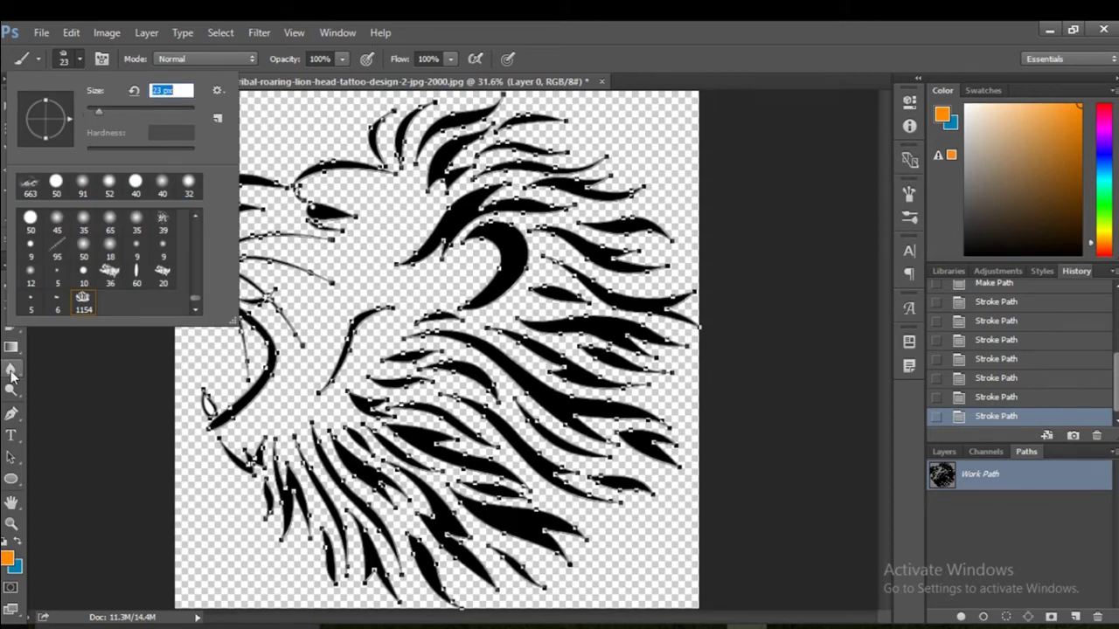
pyautogui.click(12, 416)
pyautogui.rightClick(359, 253)
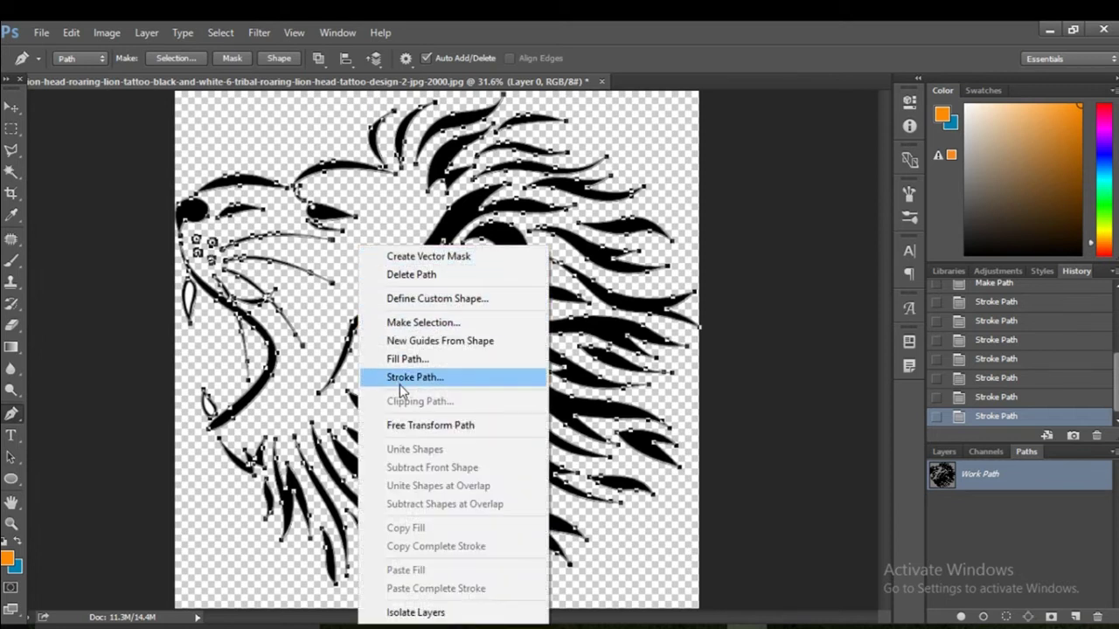
pyautogui.click(424, 378)
pyautogui.click(852, 211)
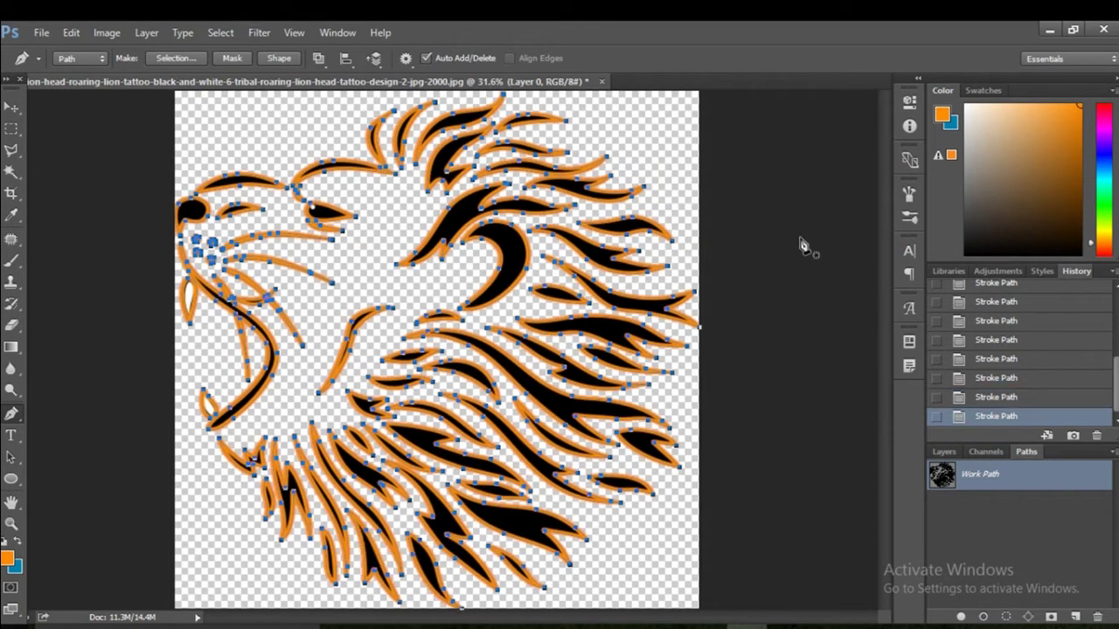
# Step: Zoom in on the eye to check the outline, then zoom back out
pyautogui.click(318, 252)
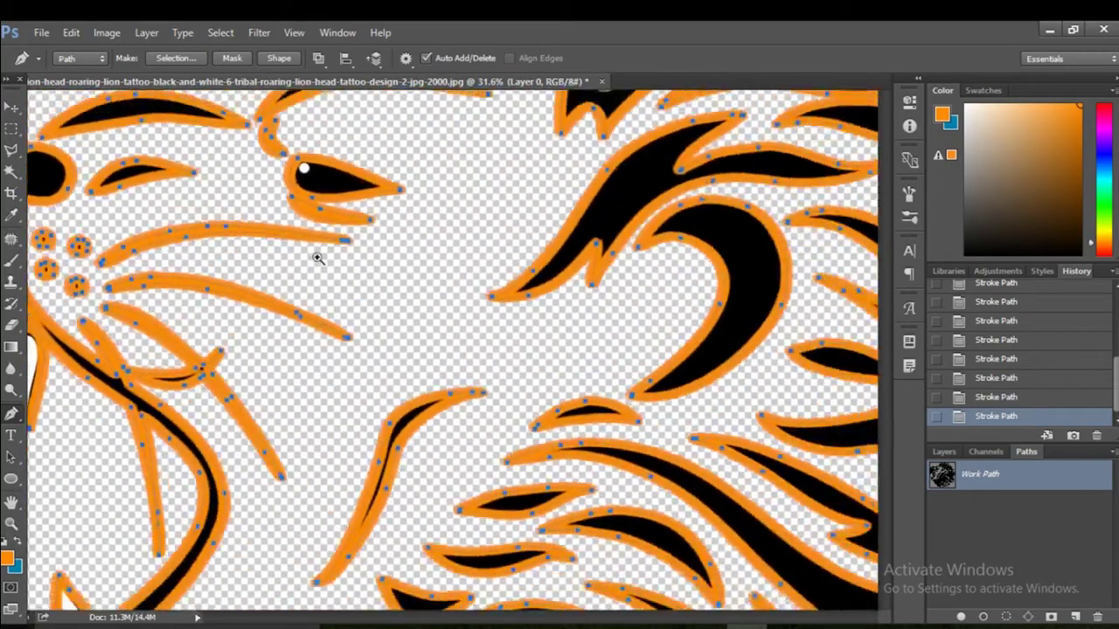
pyautogui.moveTo(318, 258); pyautogui.dragTo(267, 253)
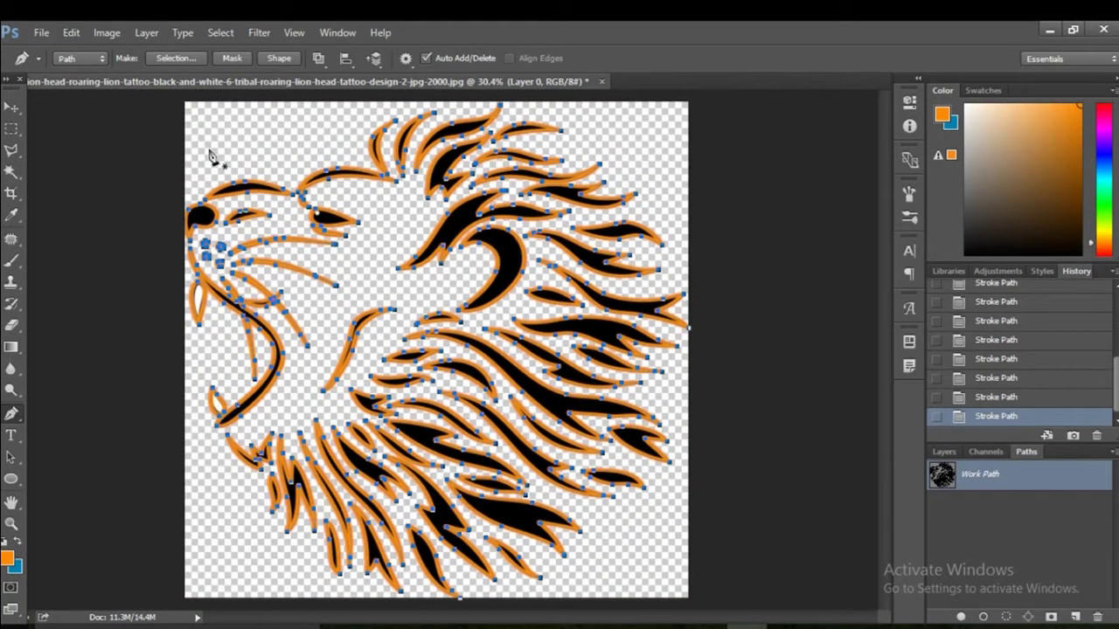
pyautogui.click(12, 107)
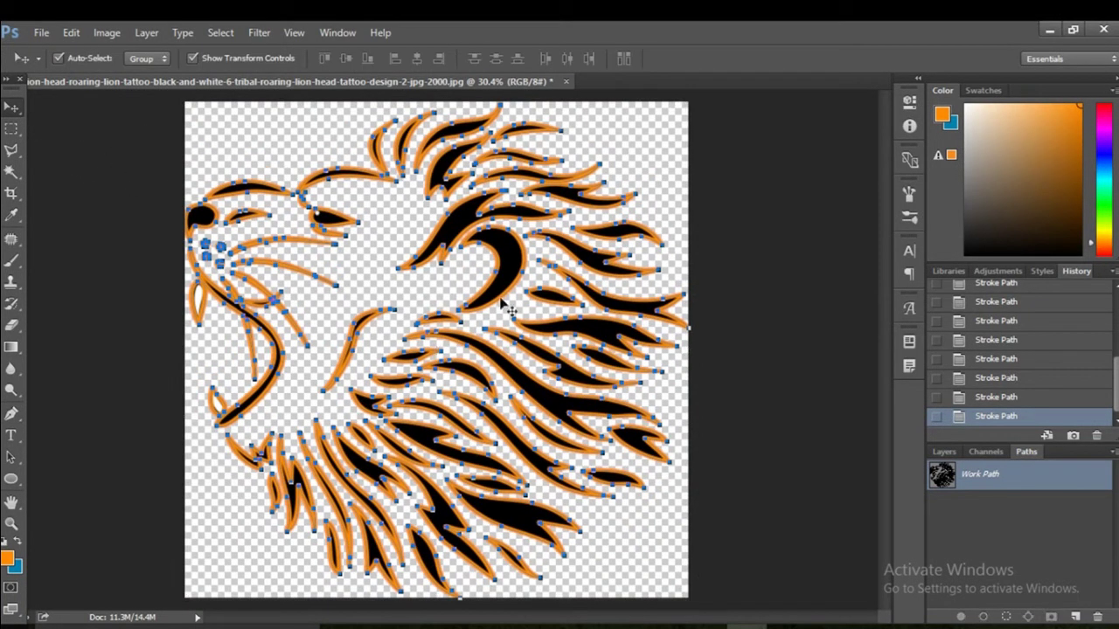
# Step: Drag Layer 0's lion artwork until it lines up with its traced paths
pyautogui.click(942, 452)
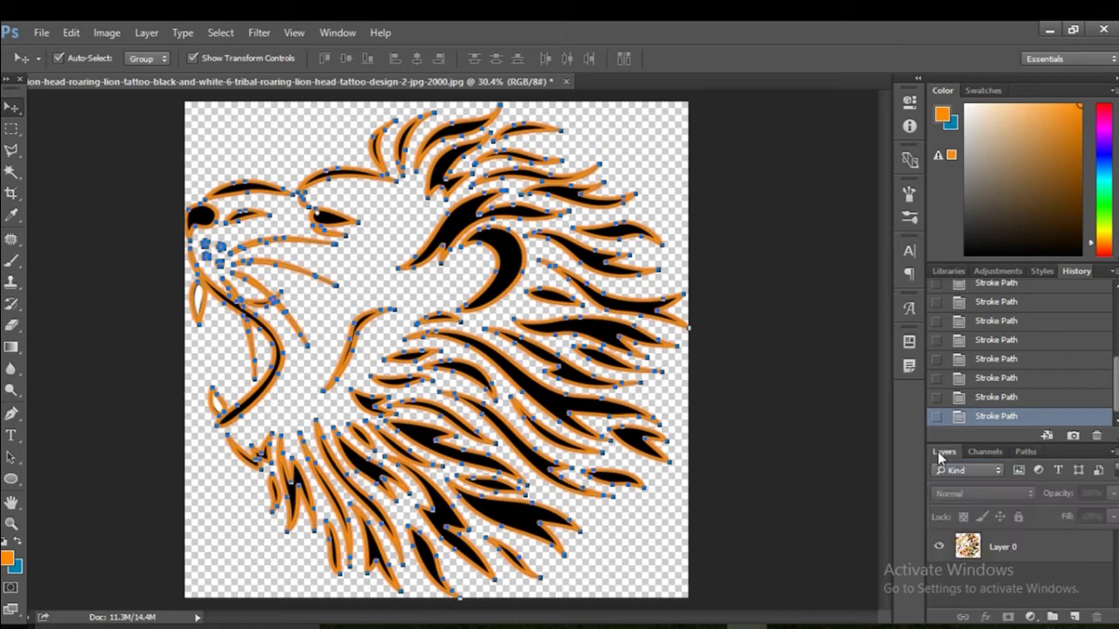
pyautogui.click(1005, 546)
pyautogui.click(802, 446)
pyautogui.scroll(3, 337, 215)
pyautogui.scroll(-2, 367, 225)
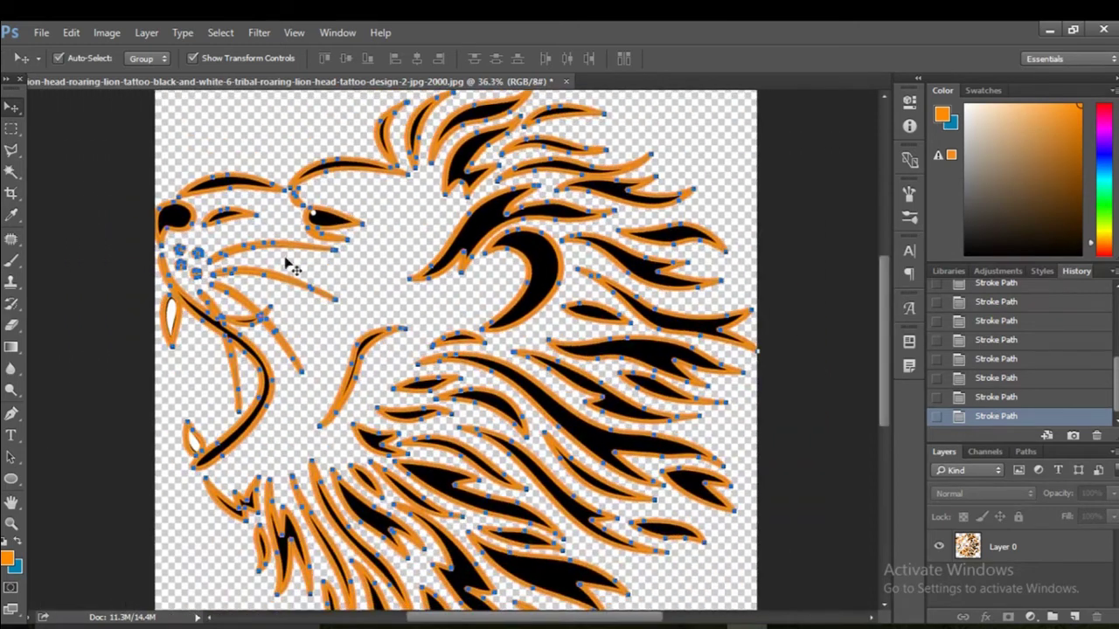
pyautogui.moveTo(364, 216); pyautogui.dragTo(372, 251)
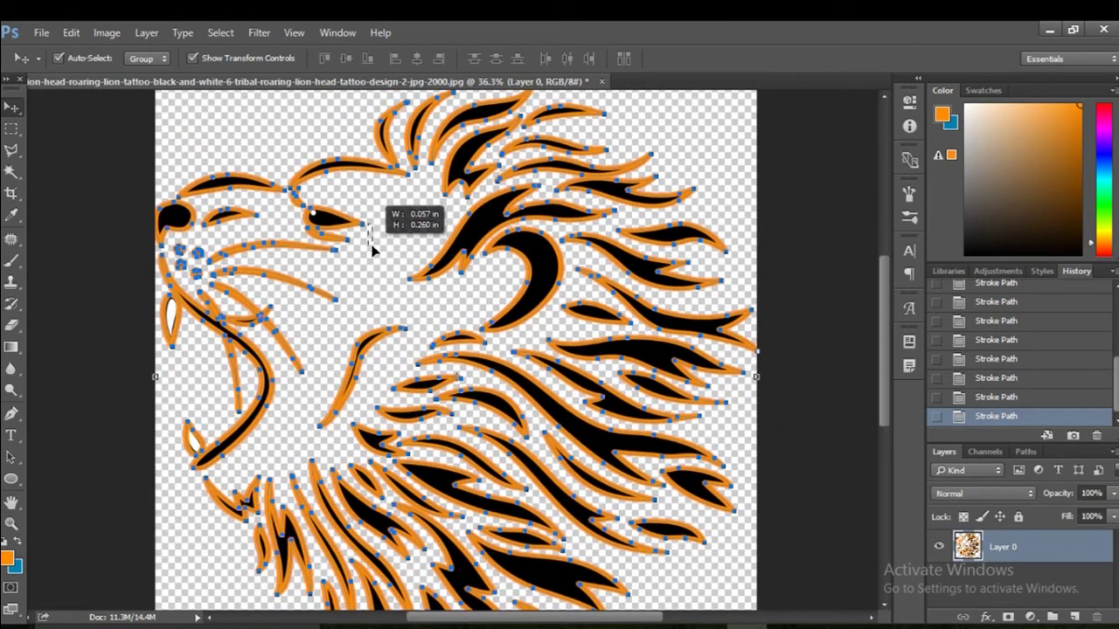
pyautogui.moveTo(474, 258)
pyautogui.mouseDown()
pyautogui.moveTo(474, 385)
pyautogui.moveTo(554, 350)
pyautogui.mouseUp()
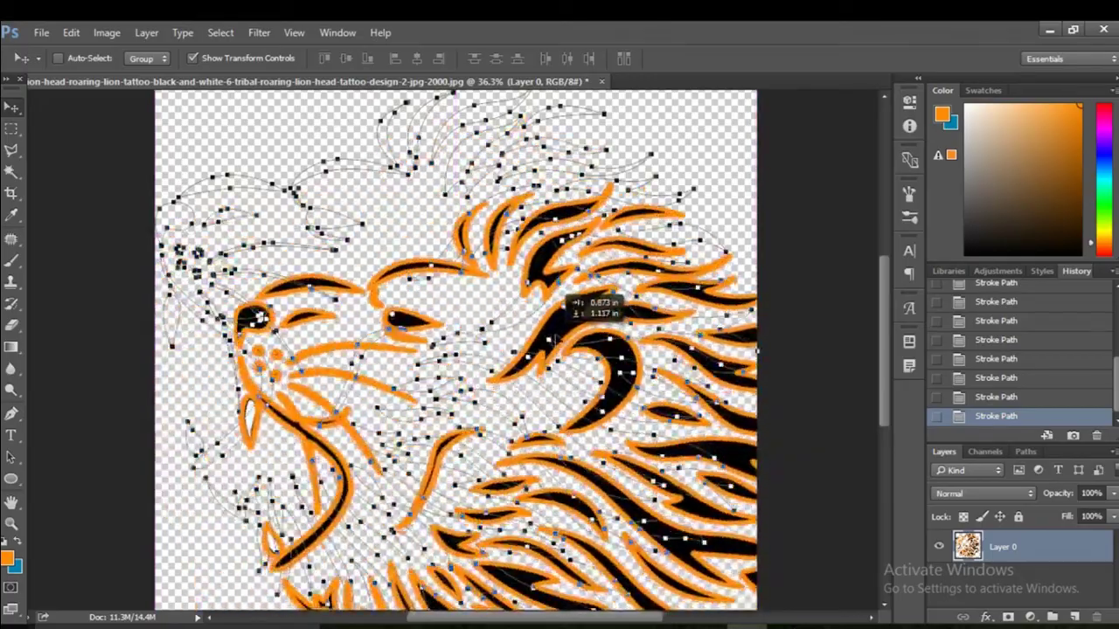
pyautogui.moveTo(555, 340); pyautogui.dragTo(484, 242)
# Step: Create a new white document, 1280 × 720 px at 200 ppi
pyautogui.click(41, 32)
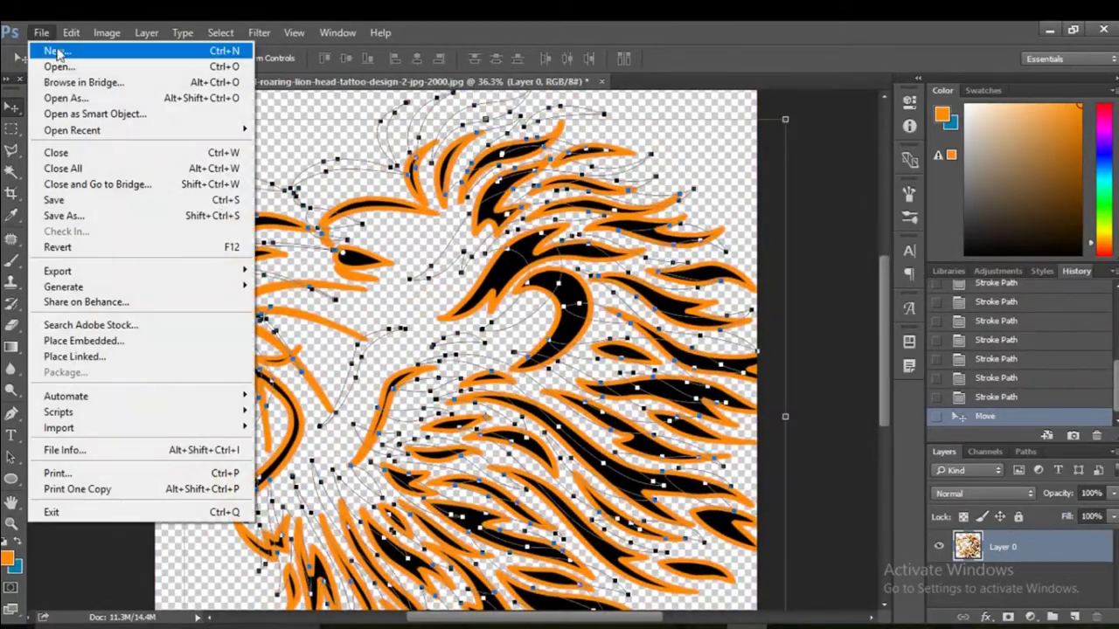
pyautogui.click(83, 55)
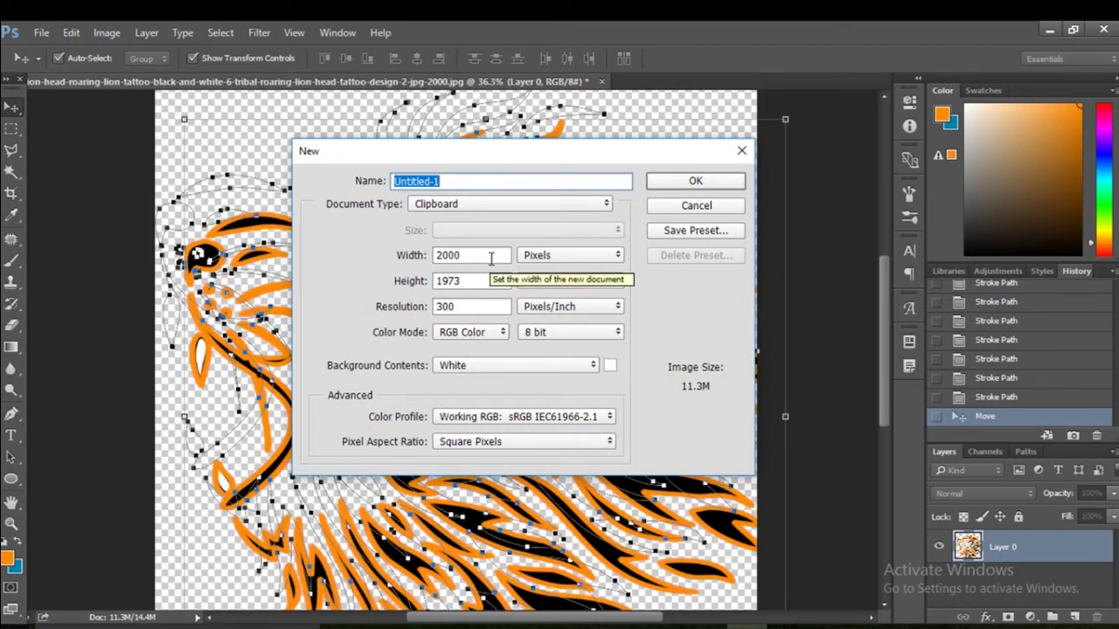
pyautogui.click(400, 255)
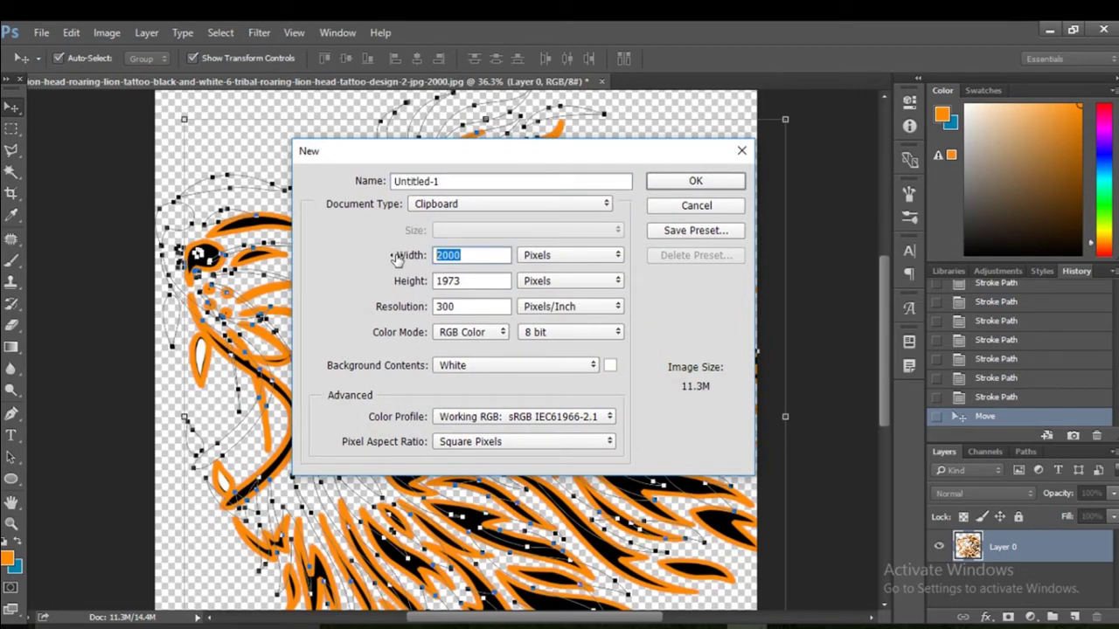
pyautogui.write('1280')
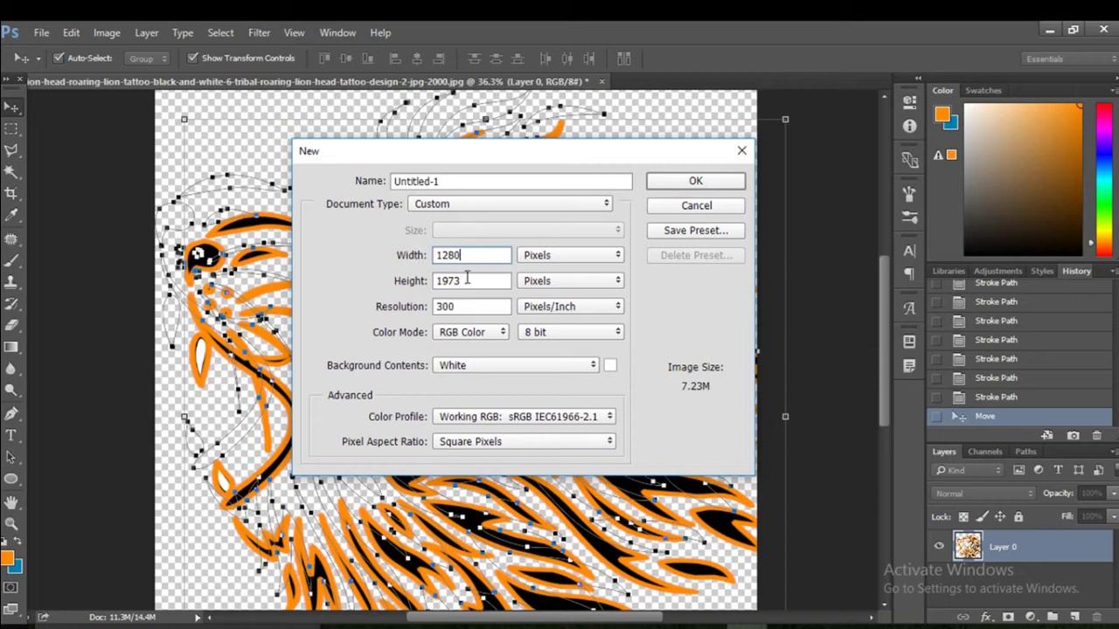
pyautogui.press('Tab')
pyautogui.write('7')
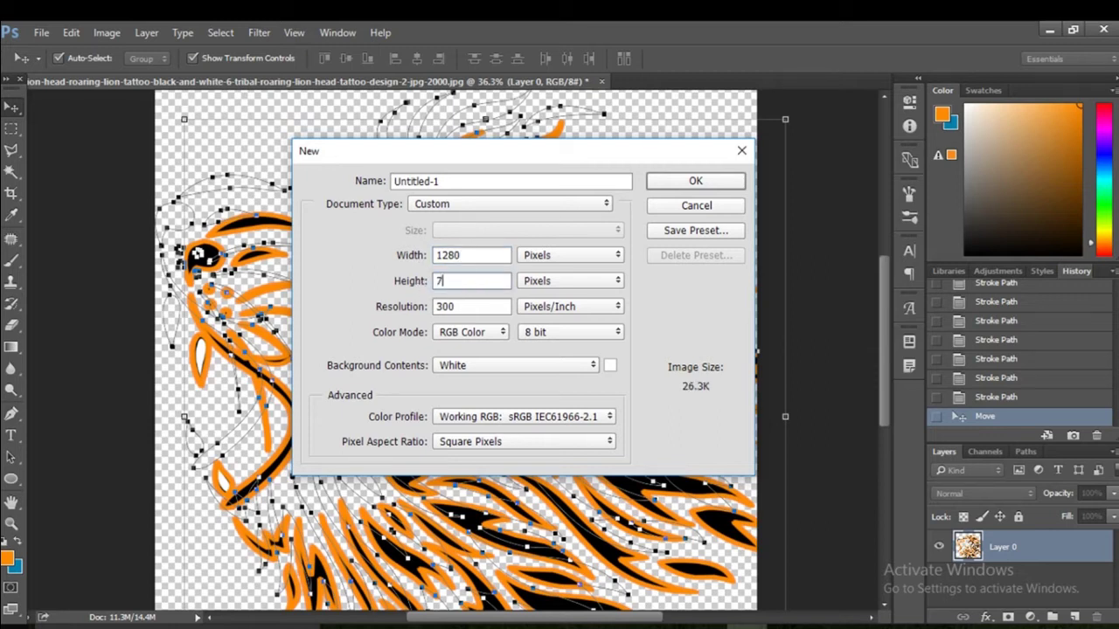
pyautogui.write('20')
pyautogui.doubleClick(486, 316)
pyautogui.write('2')
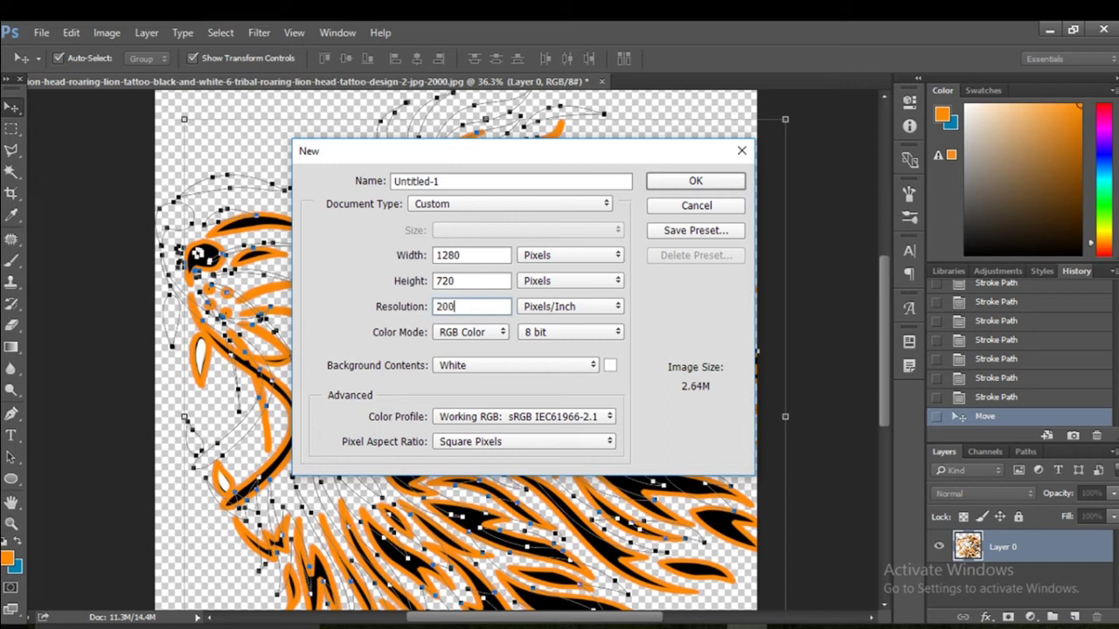
pyautogui.click(666, 181)
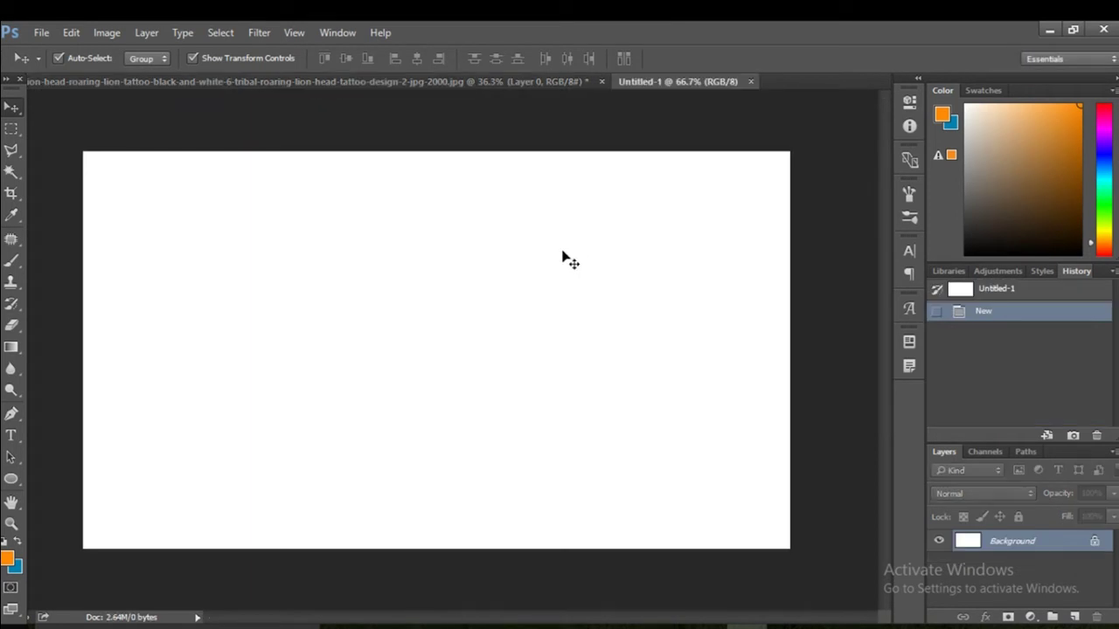
# Step: Copy the lion layer into Untitled-1 and start free-transforming it
pyautogui.click(393, 82)
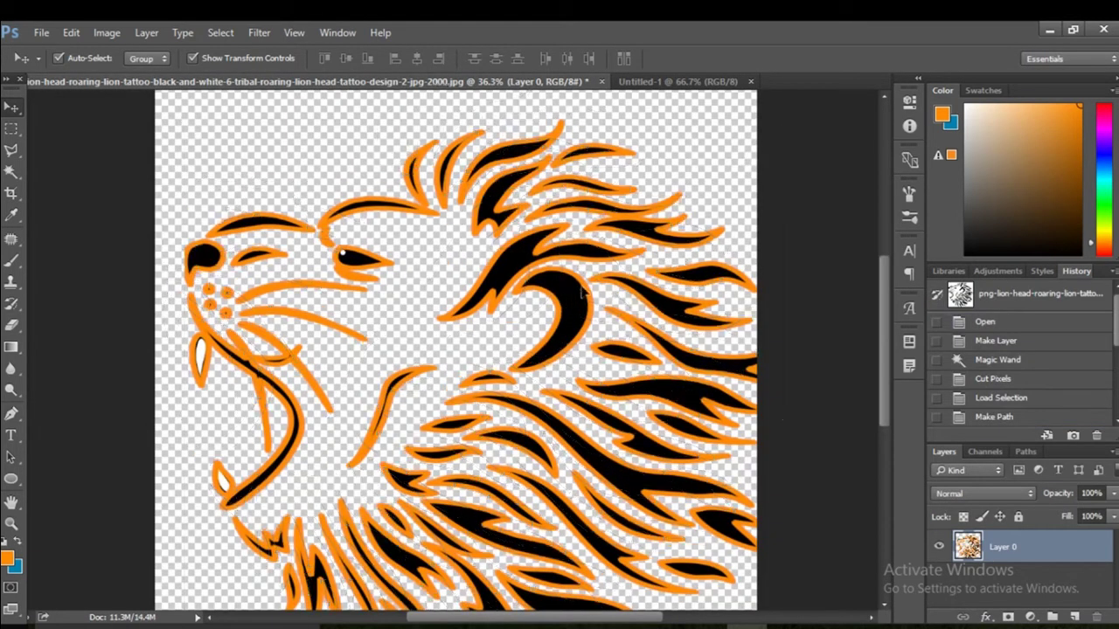
pyautogui.moveTo(577, 240)
pyautogui.mouseDown()
pyautogui.moveTo(595, 111)
pyautogui.moveTo(489, 299)
pyautogui.mouseUp()
pyautogui.hotkey('ctrl', 't')
pyautogui.scroll(-3, 524, 305)
pyautogui.scroll(-3, 480, 305)
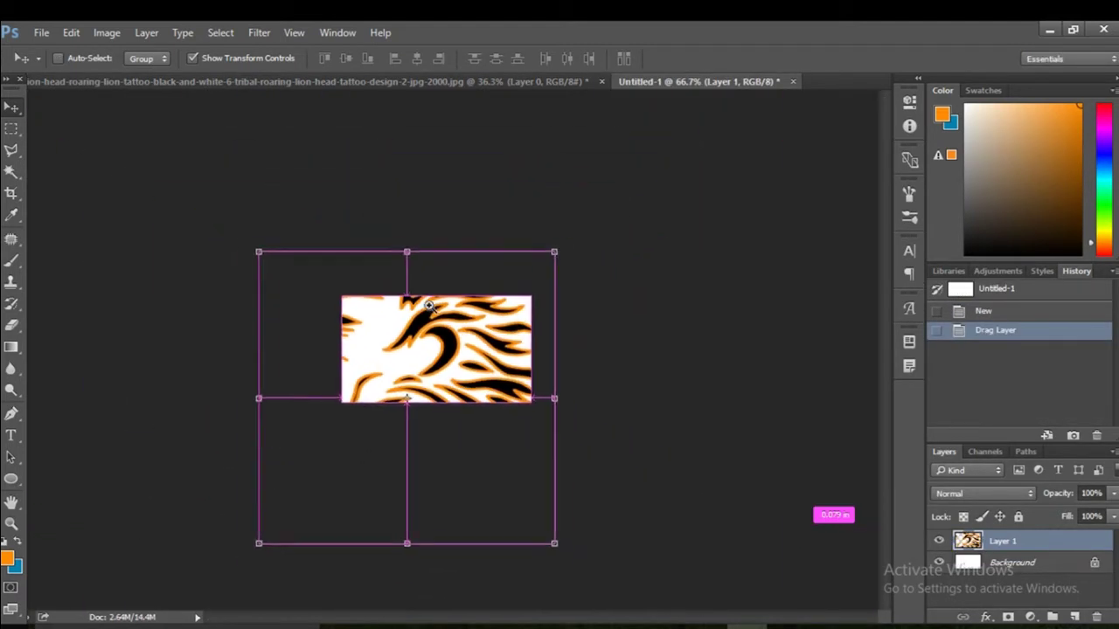
pyautogui.moveTo(268, 259)
pyautogui.mouseDown()
pyautogui.moveTo(461, 463)
pyautogui.moveTo(428, 346)
pyautogui.mouseUp()
# Step: Stretch the lion to fill most of the canvas height and commit the transform
pyautogui.scroll(3, 437, 354)
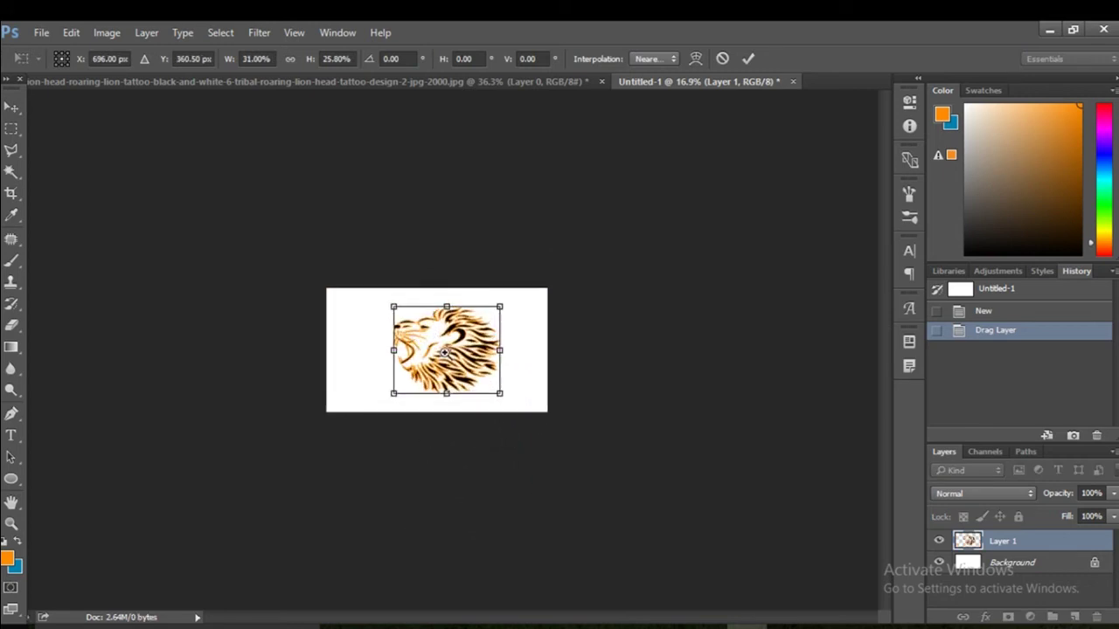
pyautogui.moveTo(331, 350); pyautogui.dragTo(261, 351)
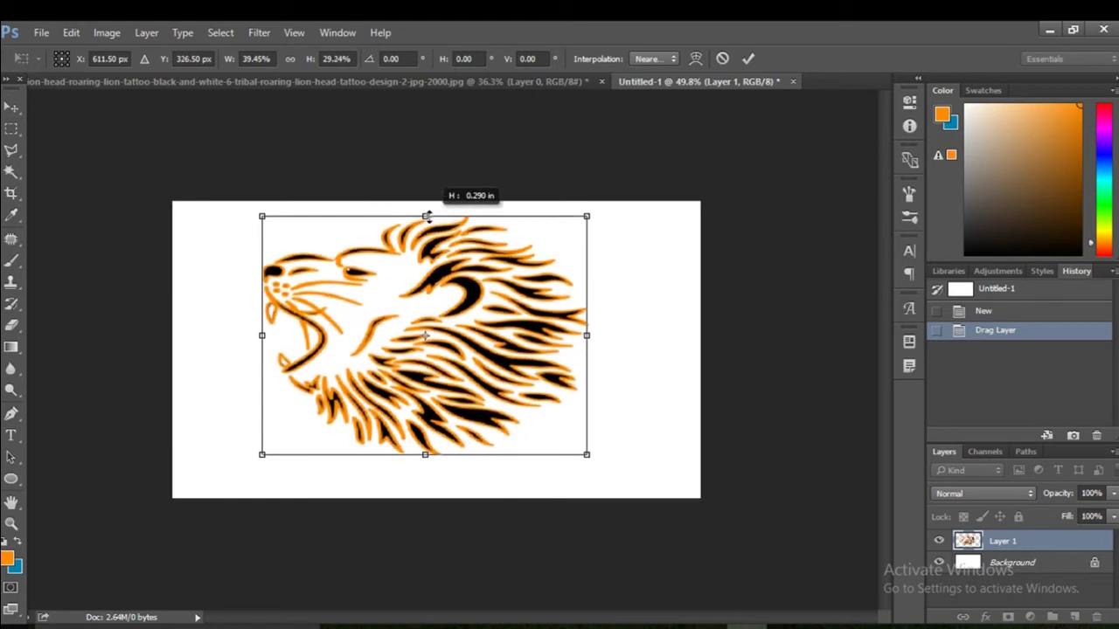
pyautogui.moveTo(426, 245); pyautogui.dragTo(425, 211)
pyautogui.moveTo(425, 456); pyautogui.dragTo(425, 490)
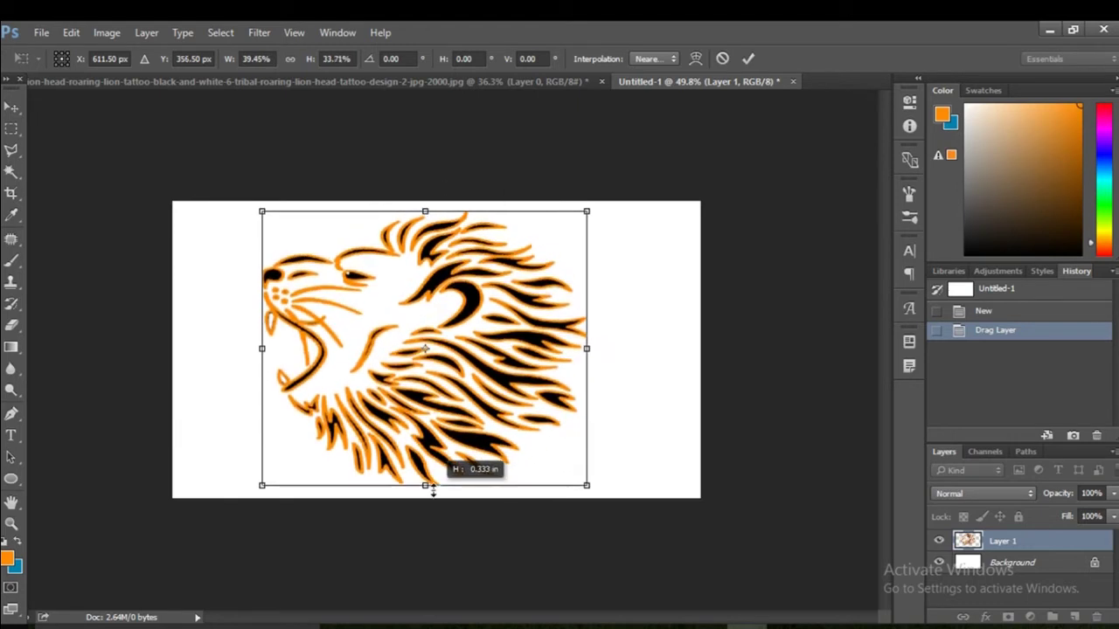
pyautogui.moveTo(586, 351); pyautogui.dragTo(601, 350)
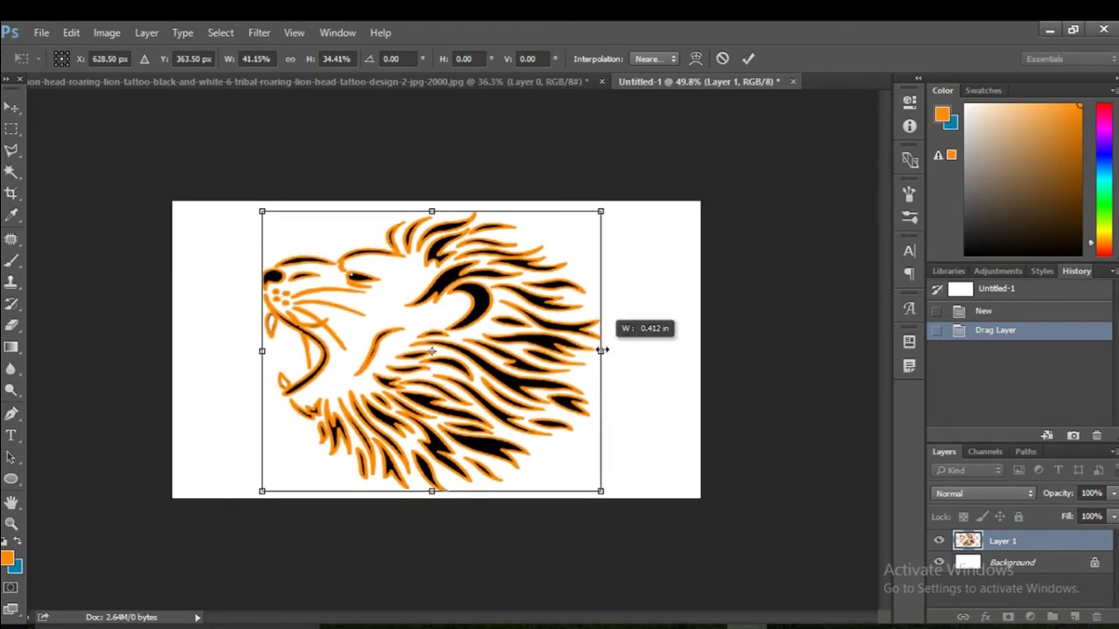
pyautogui.click(747, 58)
pyautogui.click(638, 323)
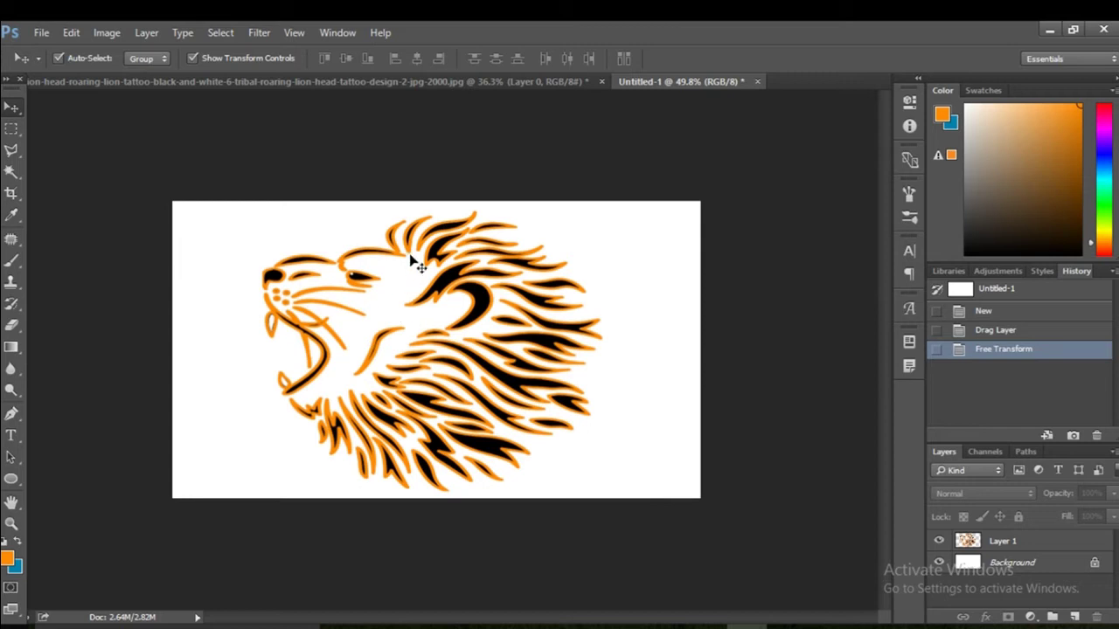
# Step: Nudge Layer 1 slightly right and convert it to a Smart Object
pyautogui.click(443, 260)
pyautogui.moveTo(442, 259); pyautogui.dragTo(447, 263)
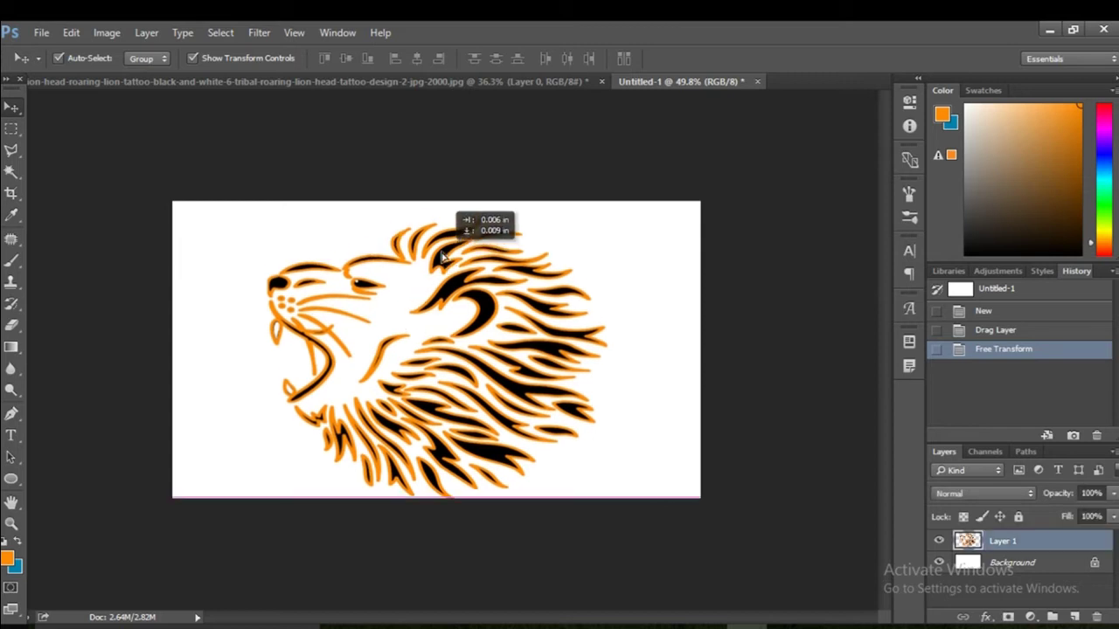
pyautogui.rightClick(1022, 542)
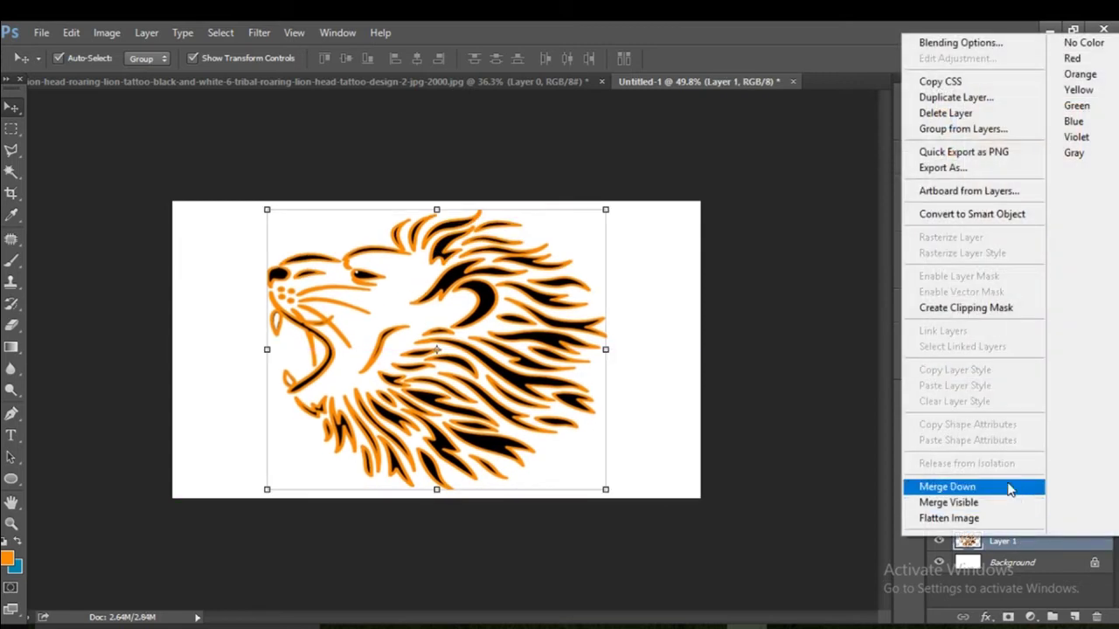
pyautogui.click(984, 216)
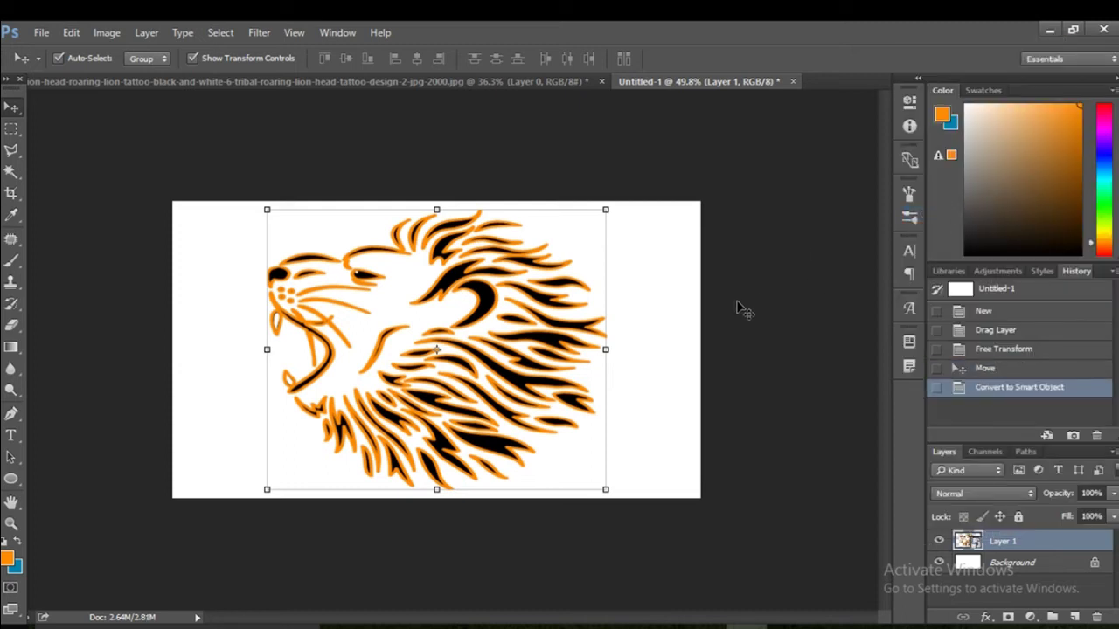
pyautogui.click(259, 33)
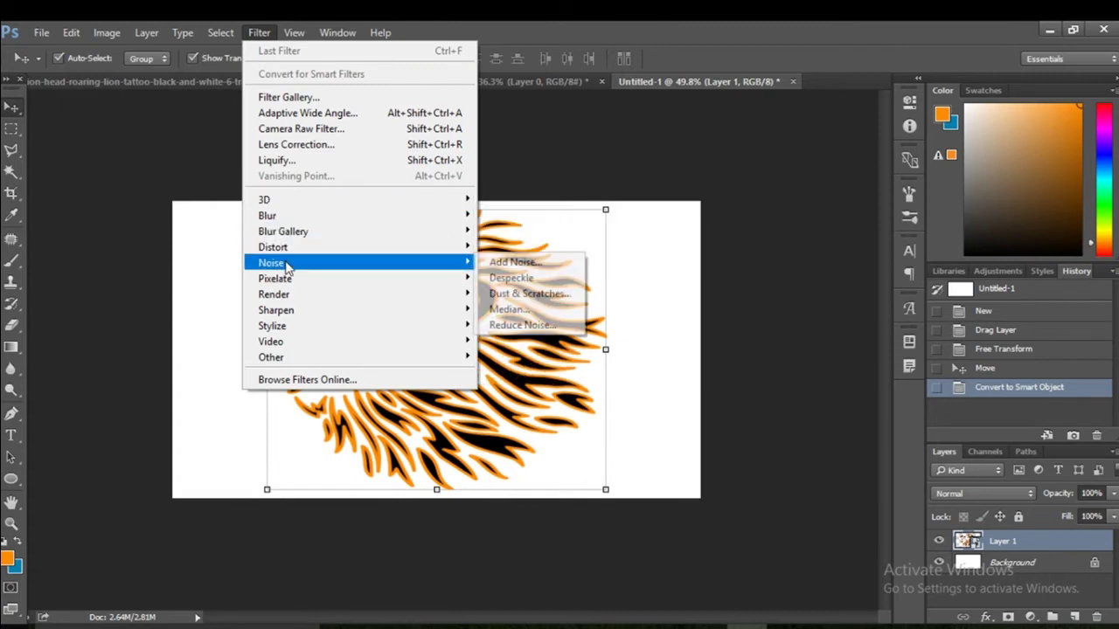
pyautogui.moveTo(276, 310)
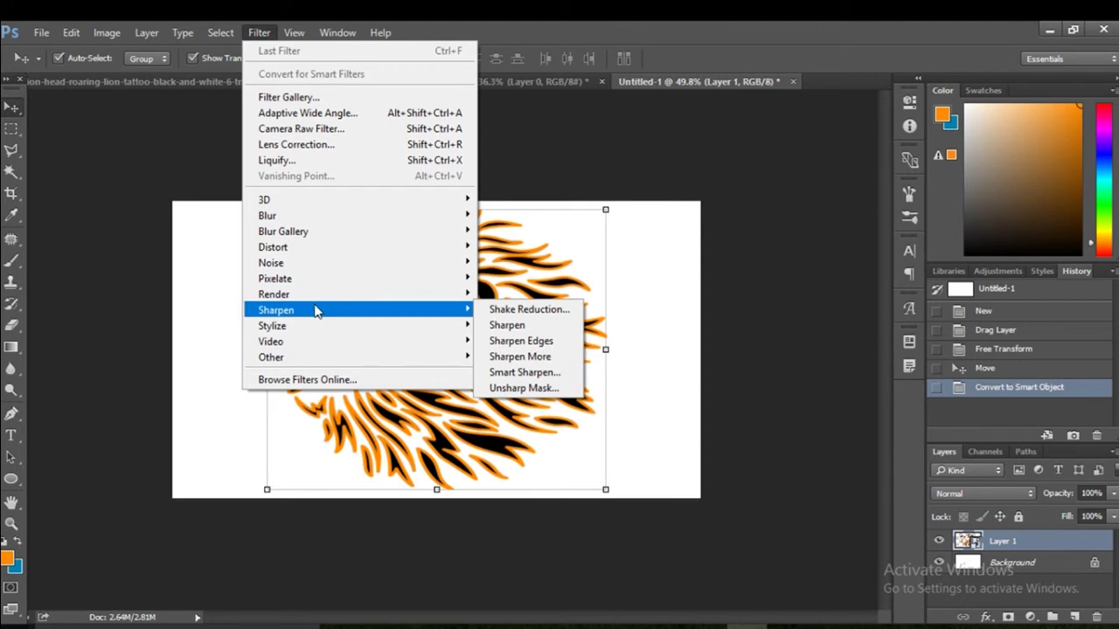
# Step: Apply Sharpen and Pixelate > Facet as smart filters on Layer 1
pyautogui.click(528, 326)
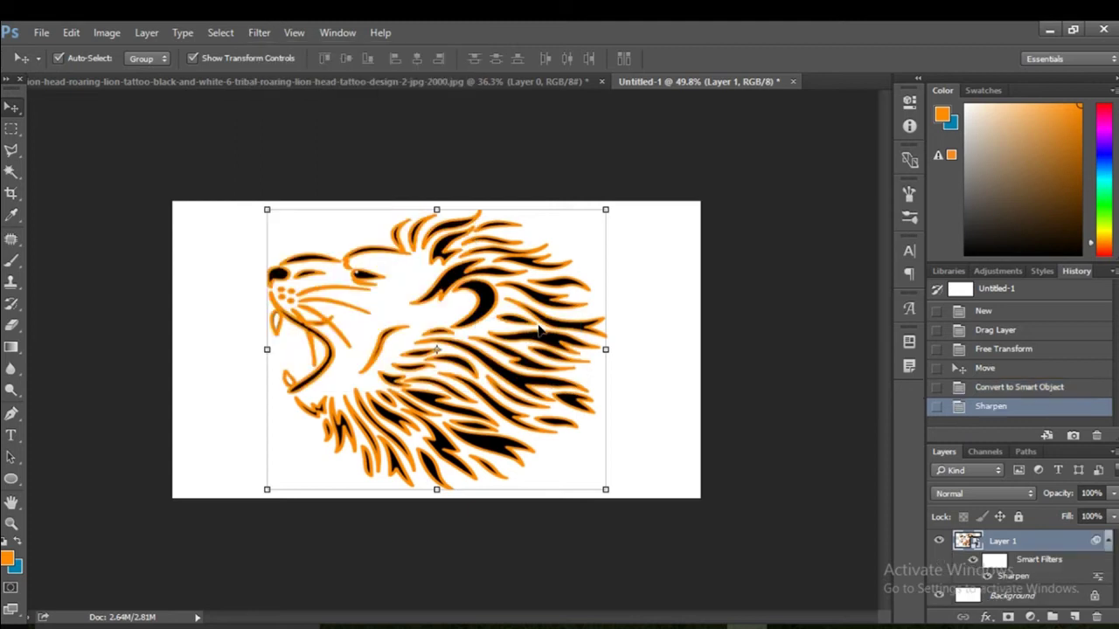
pyautogui.click(261, 34)
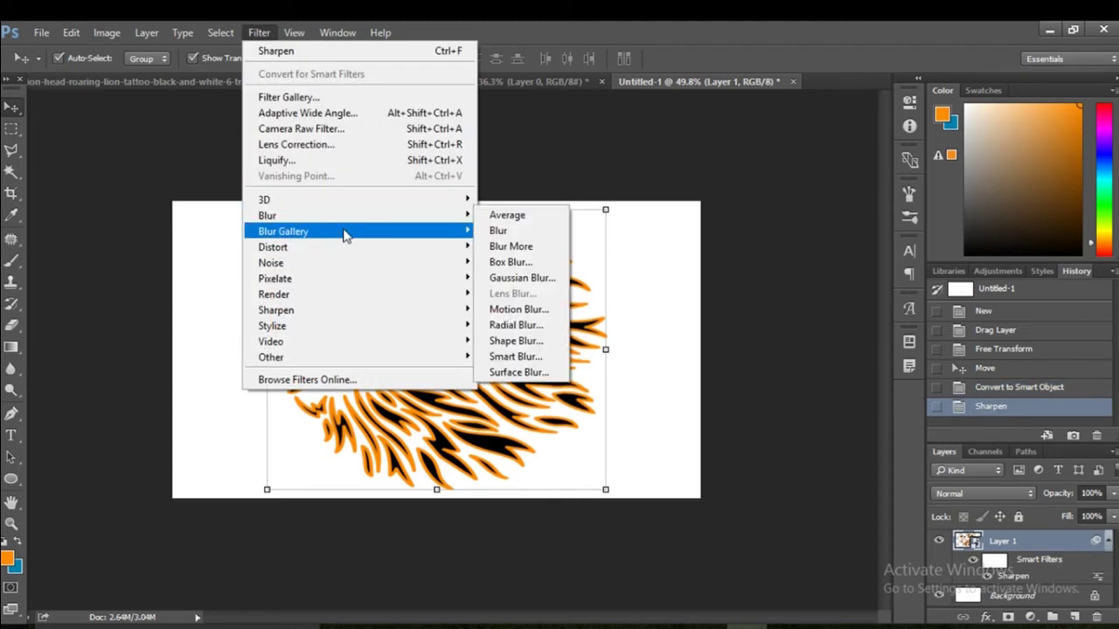
pyautogui.moveTo(349, 278)
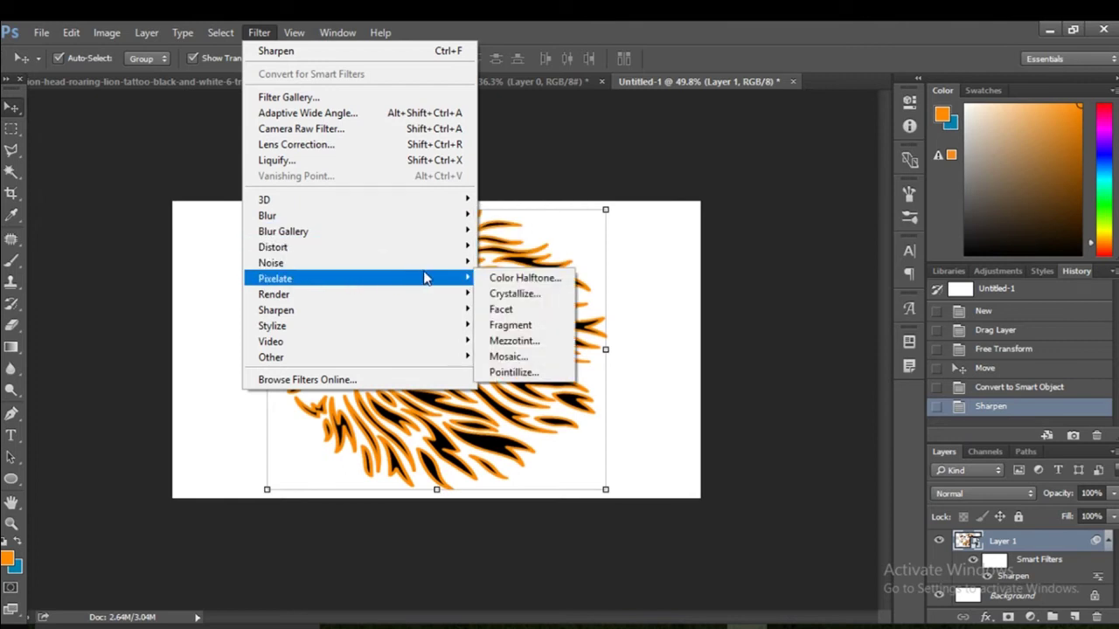
pyautogui.click(502, 309)
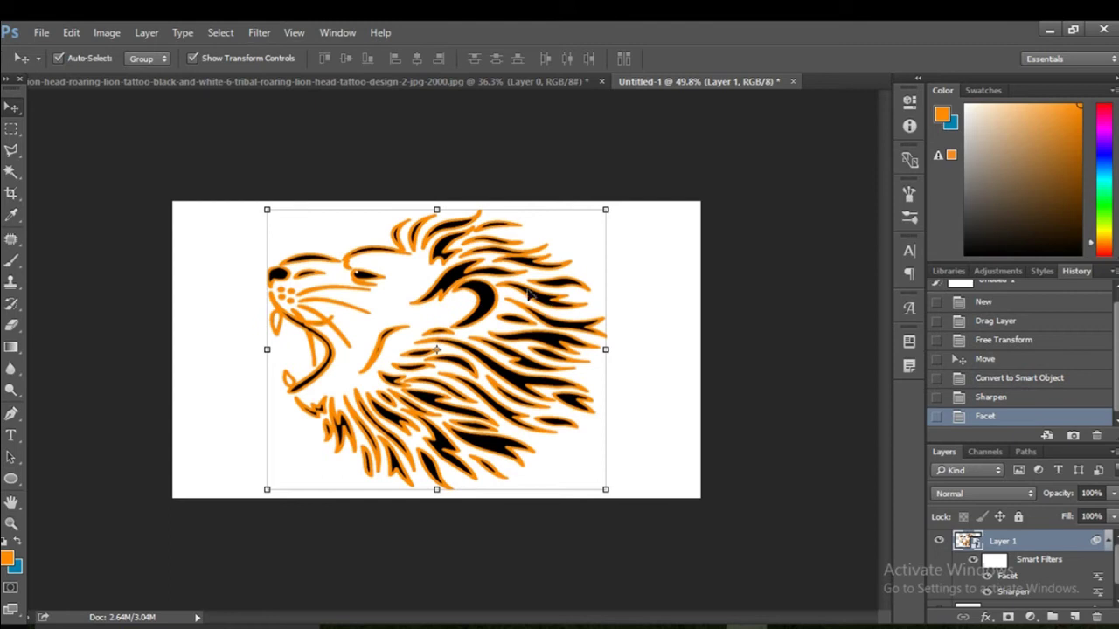
pyautogui.moveTo(387, 288); pyautogui.dragTo(402, 295)
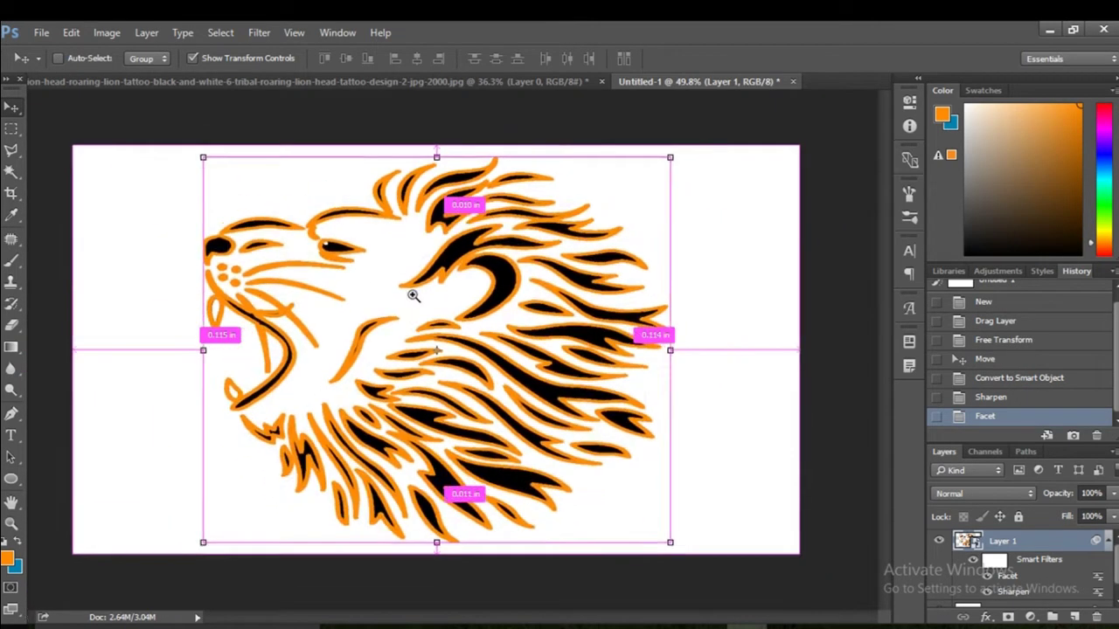
pyautogui.click(259, 32)
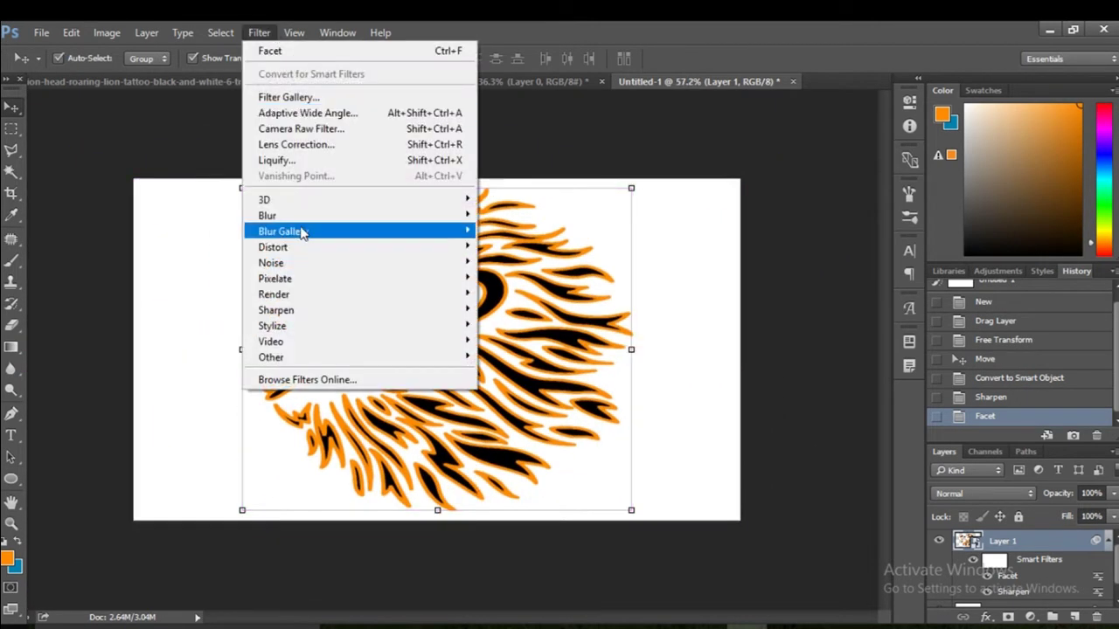
pyautogui.moveTo(272, 325)
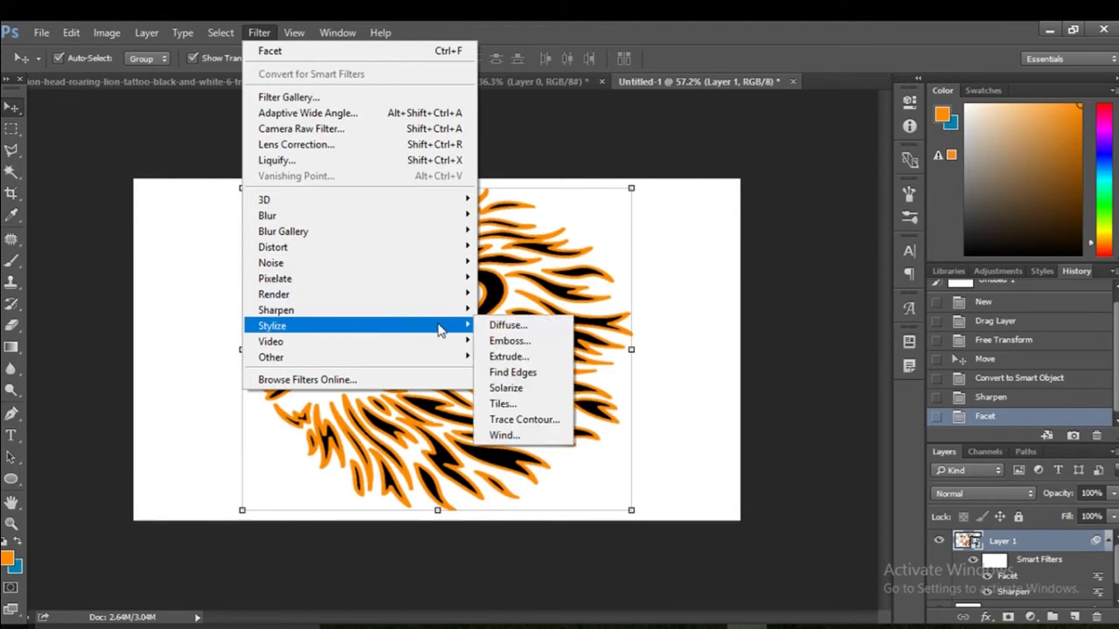
# Step: Apply an Emboss smart filter at 135°, 10 px height, 235% amount
pyautogui.click(535, 341)
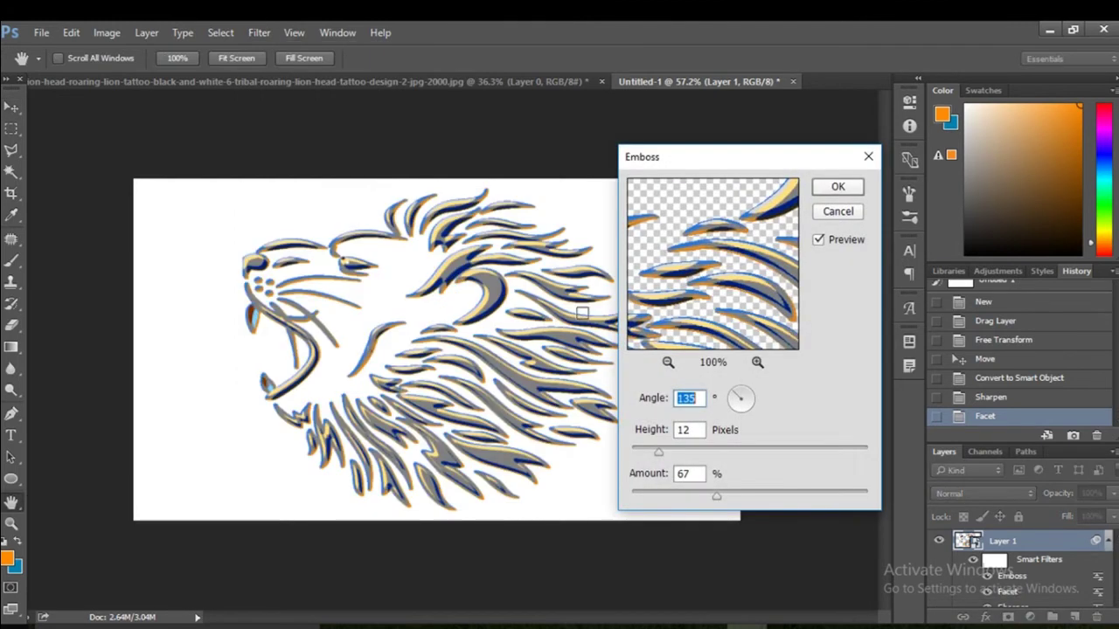
pyautogui.moveTo(647, 161); pyautogui.dragTo(738, 156)
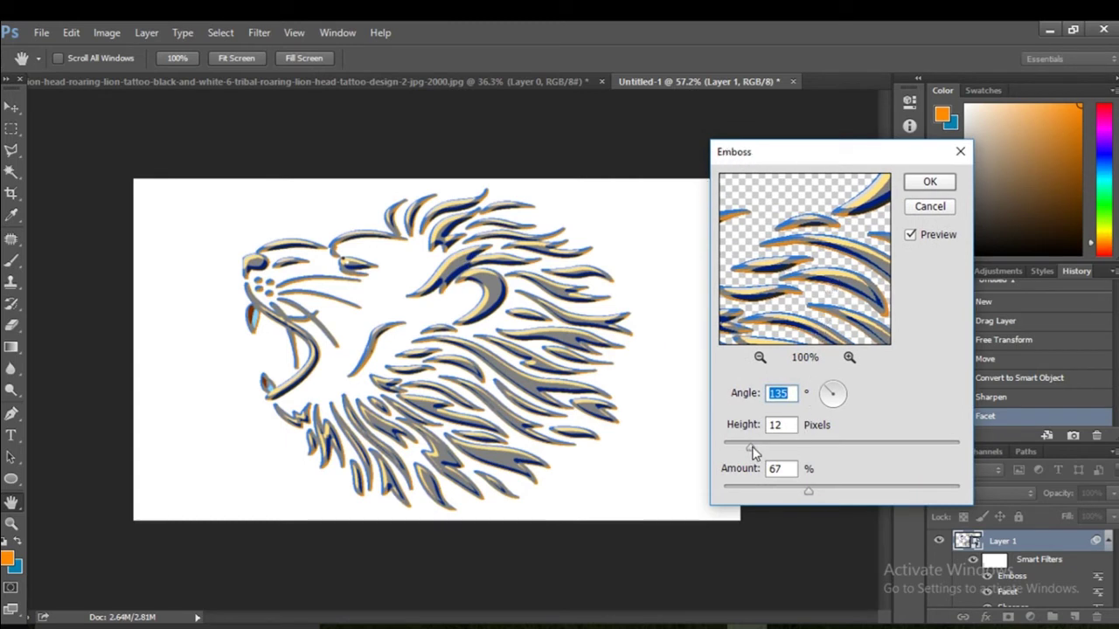
pyautogui.moveTo(753, 450)
pyautogui.mouseDown()
pyautogui.moveTo(732, 449)
pyautogui.moveTo(775, 452)
pyautogui.moveTo(744, 449)
pyautogui.mouseUp()
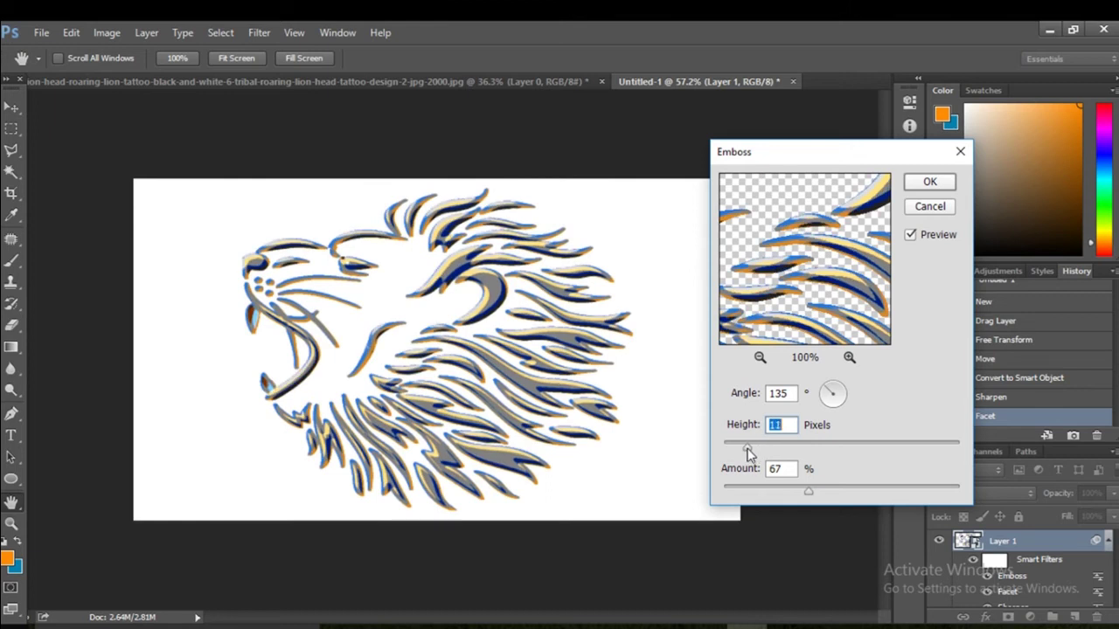
pyautogui.moveTo(802, 486)
pyautogui.mouseDown()
pyautogui.moveTo(767, 495)
pyautogui.moveTo(865, 486)
pyautogui.moveTo(734, 496)
pyautogui.moveTo(864, 492)
pyautogui.mouseUp()
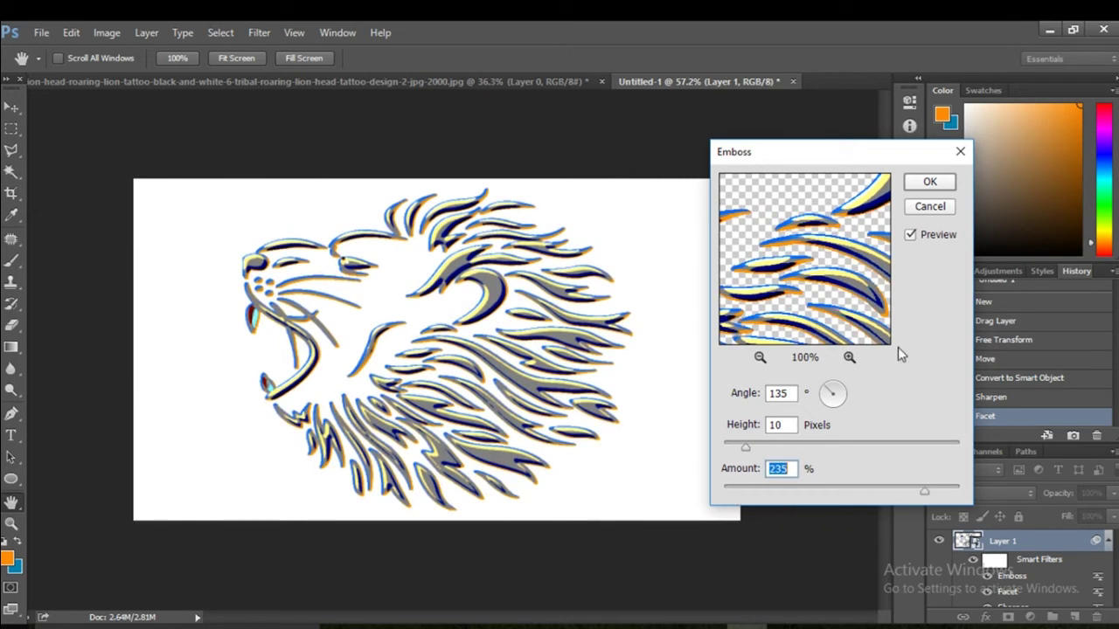
pyautogui.click(924, 182)
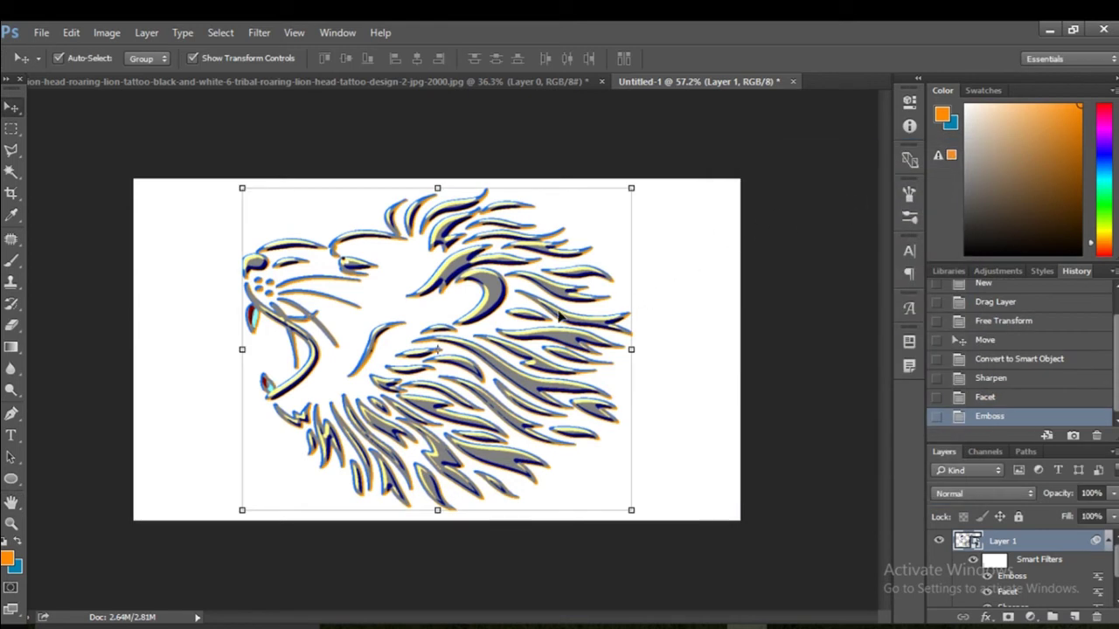
pyautogui.click(262, 33)
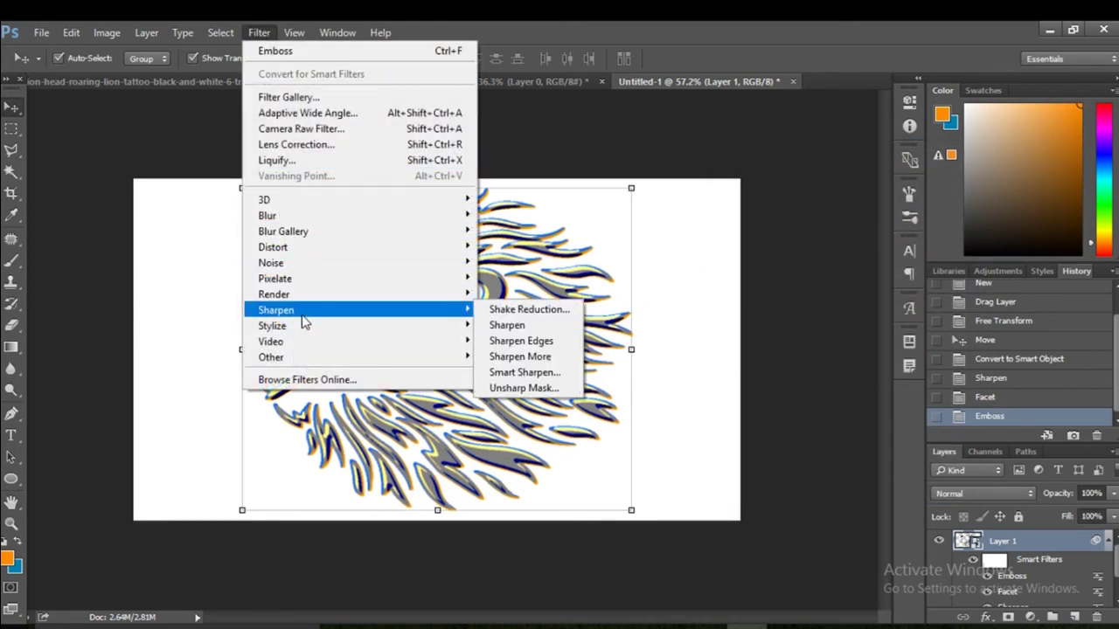
pyautogui.moveTo(272, 325)
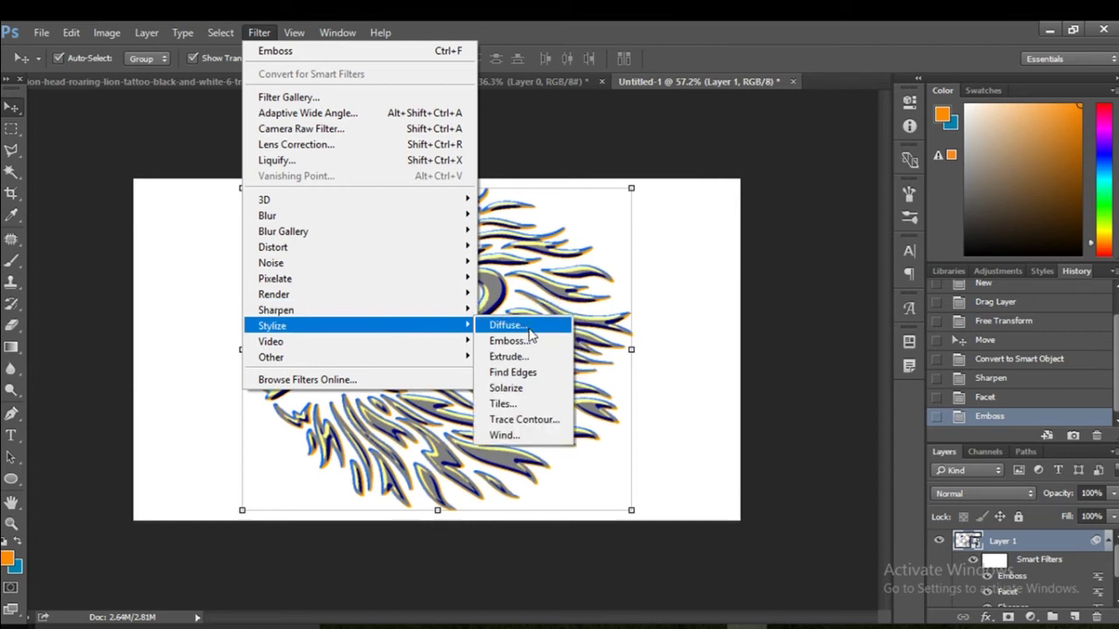
pyautogui.click(529, 357)
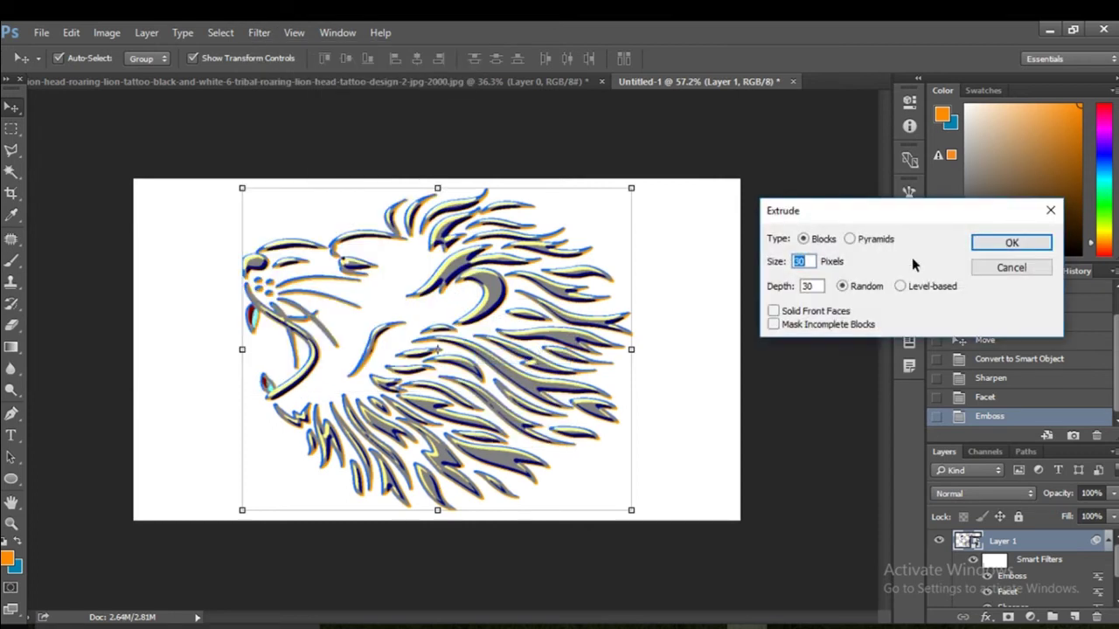
pyautogui.click(1010, 241)
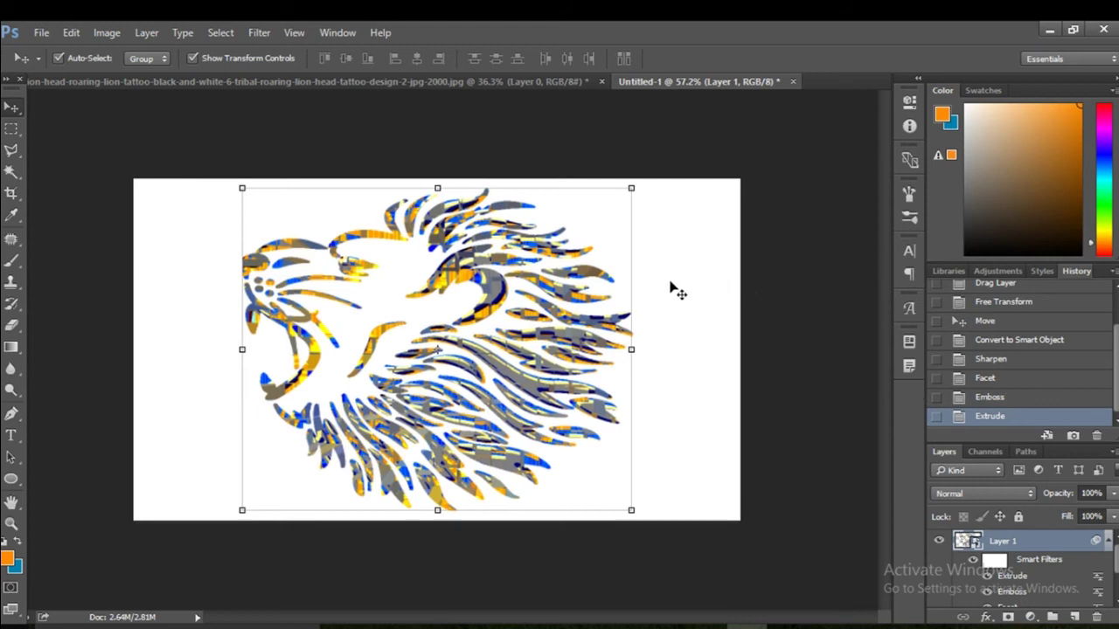
pyautogui.press('ctrl')
pyautogui.hotkey('ctrl', 'z')
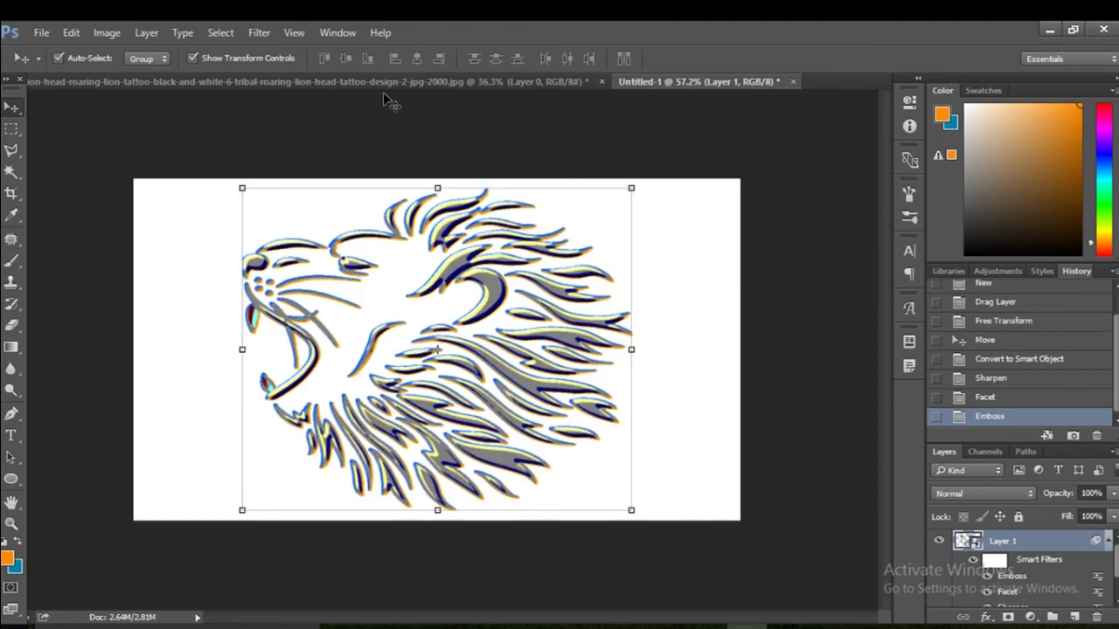
pyautogui.click(260, 33)
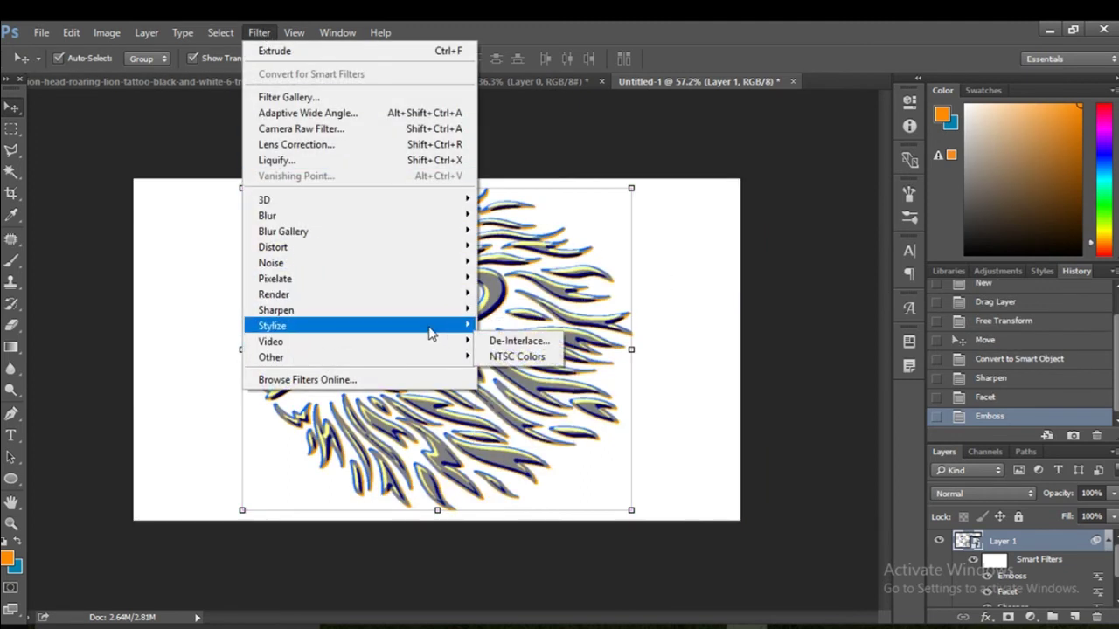
pyautogui.moveTo(272, 325)
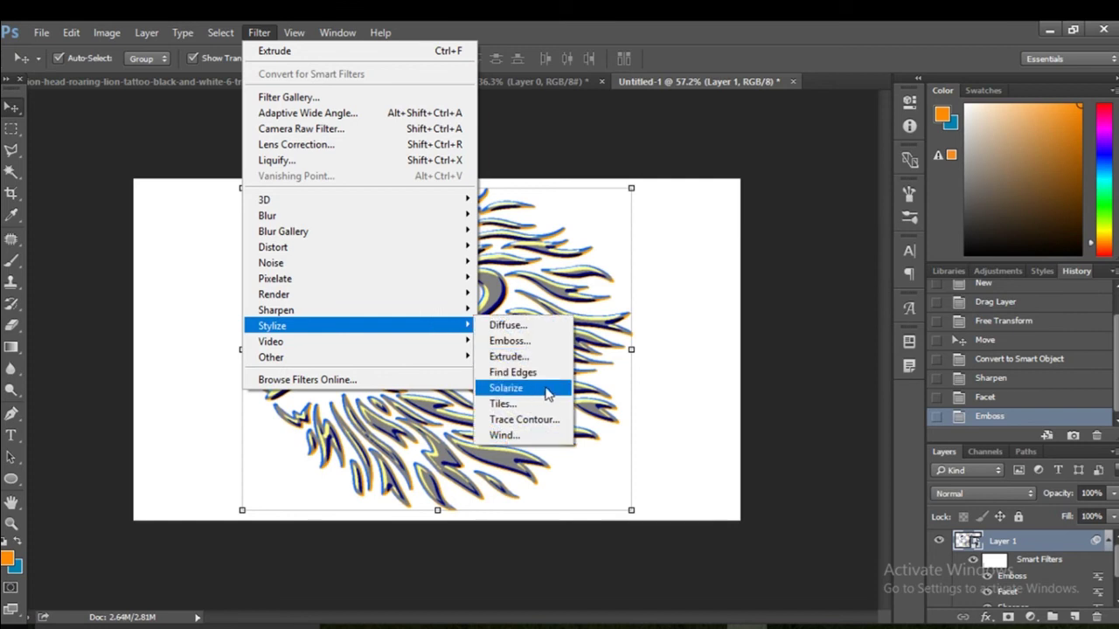
pyautogui.click(547, 394)
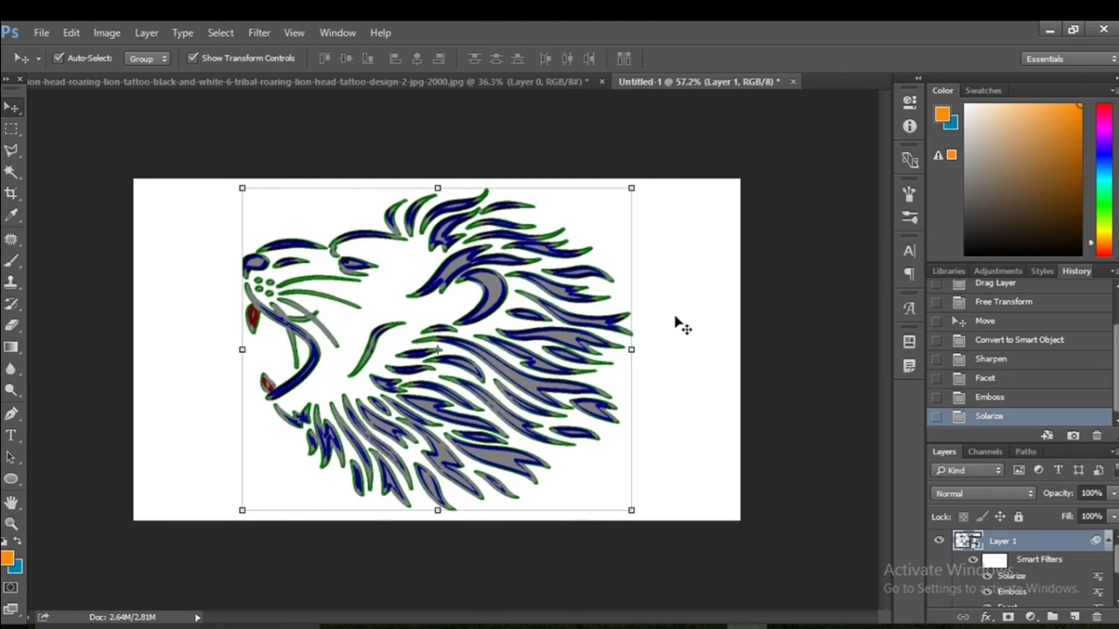
pyautogui.moveTo(491, 301); pyautogui.dragTo(504, 292)
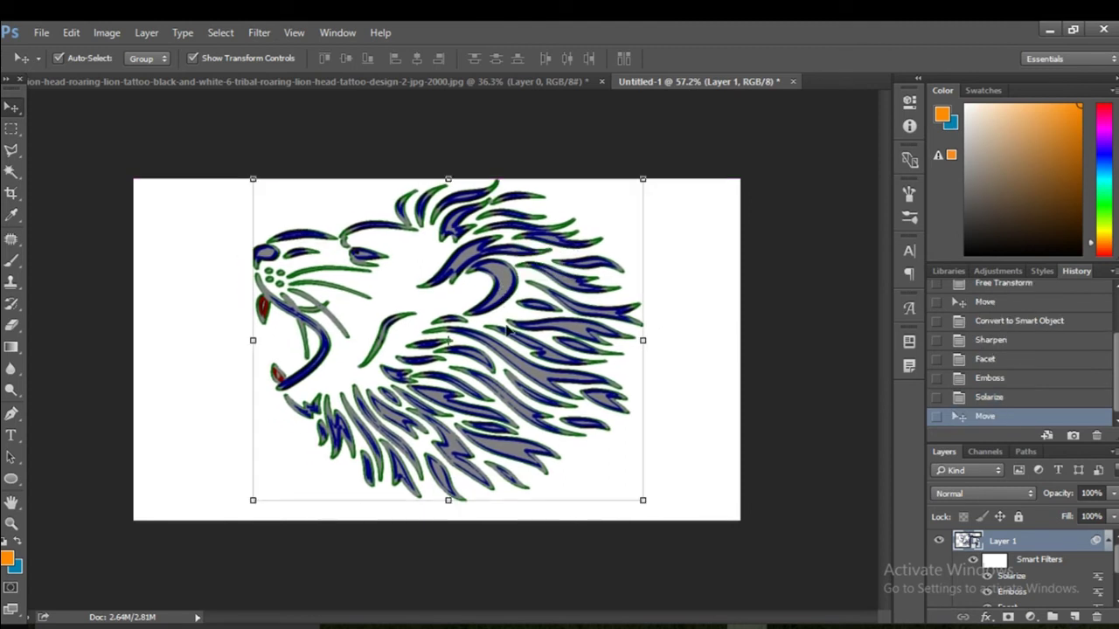
pyautogui.click(642, 503)
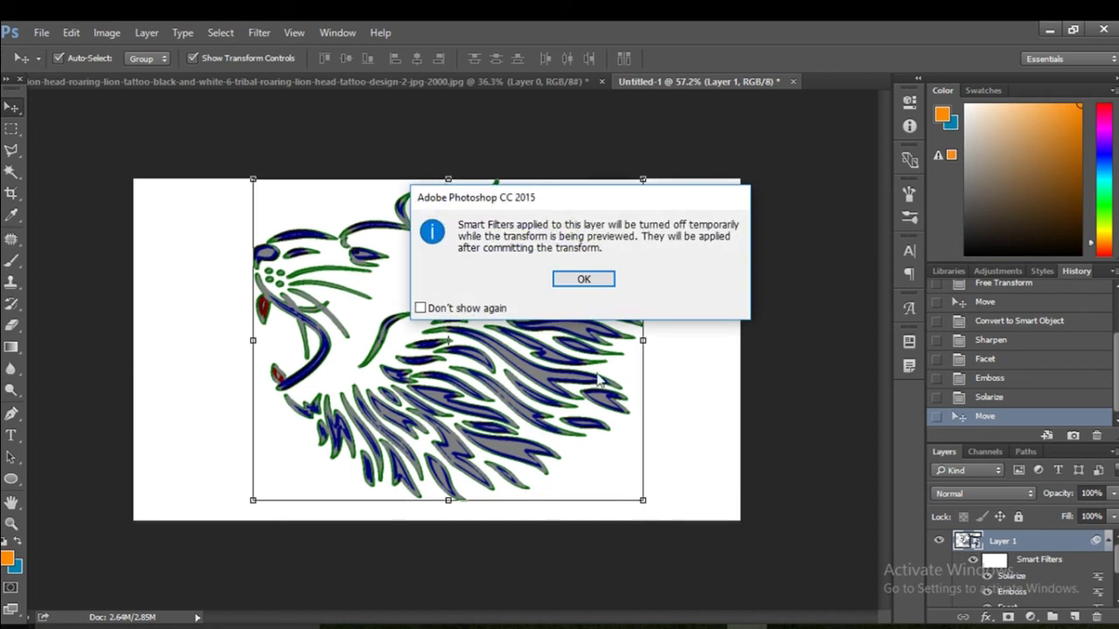
pyautogui.click(582, 278)
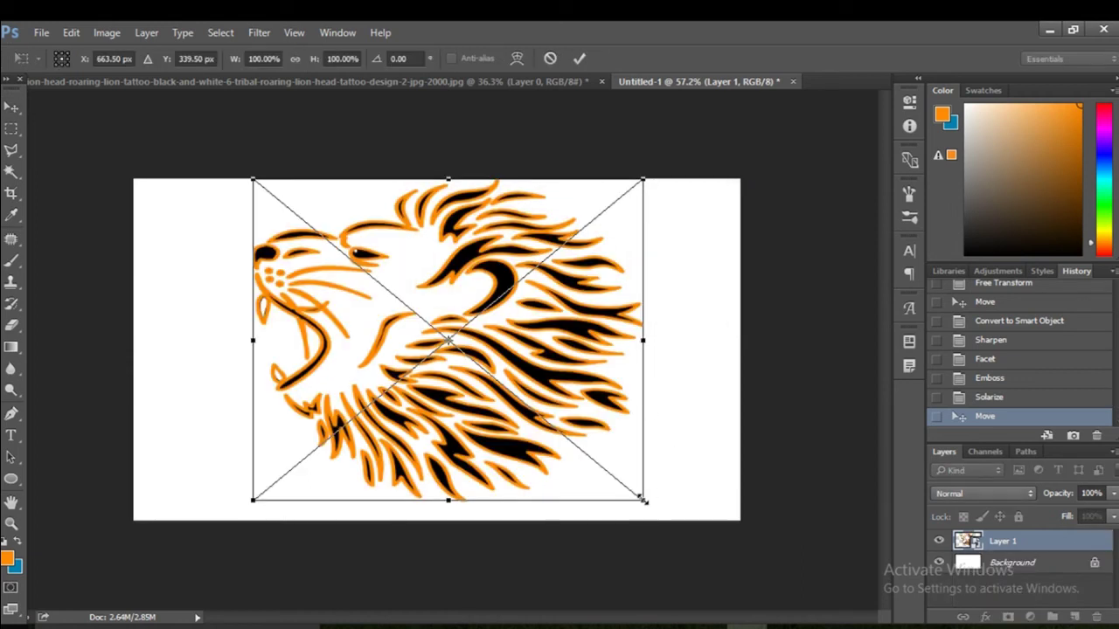
pyautogui.moveTo(643, 500); pyautogui.dragTo(646, 511)
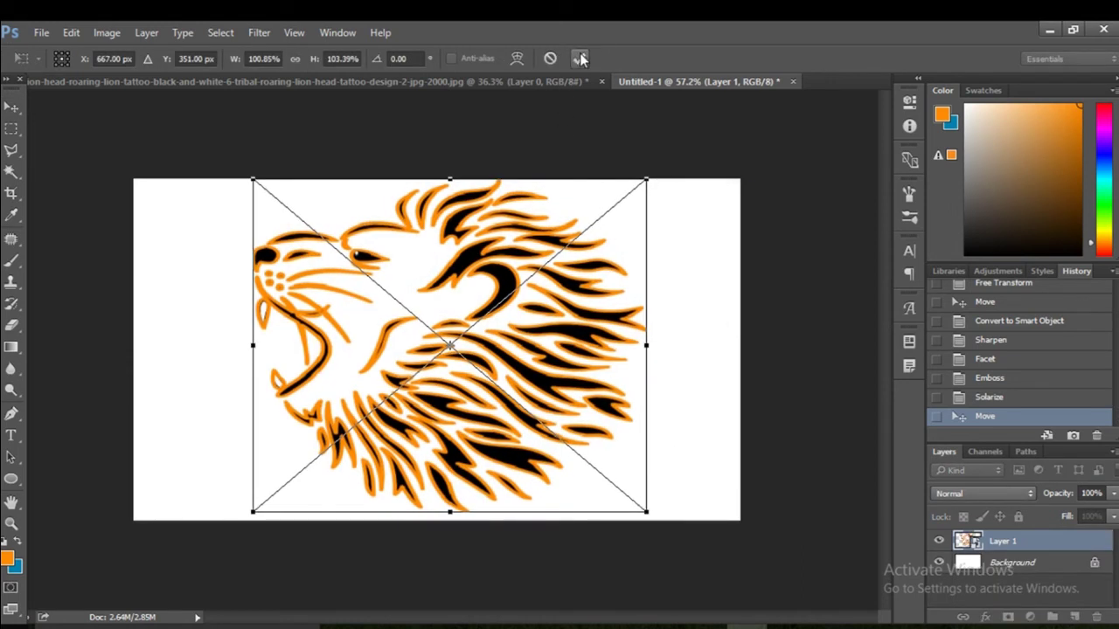
pyautogui.click(578, 58)
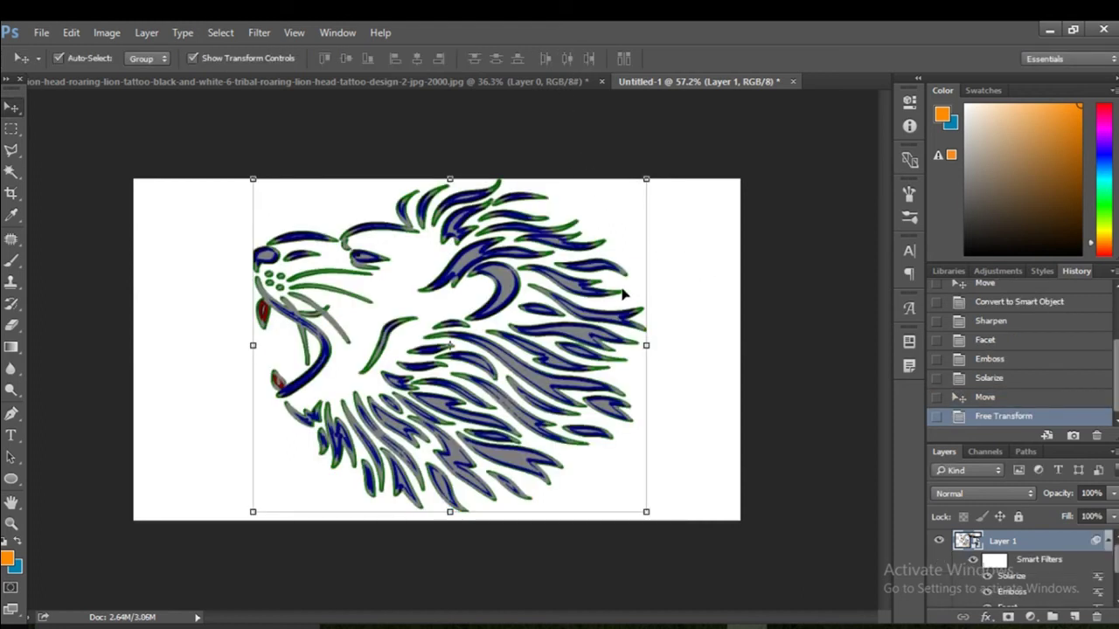
pyautogui.click(672, 304)
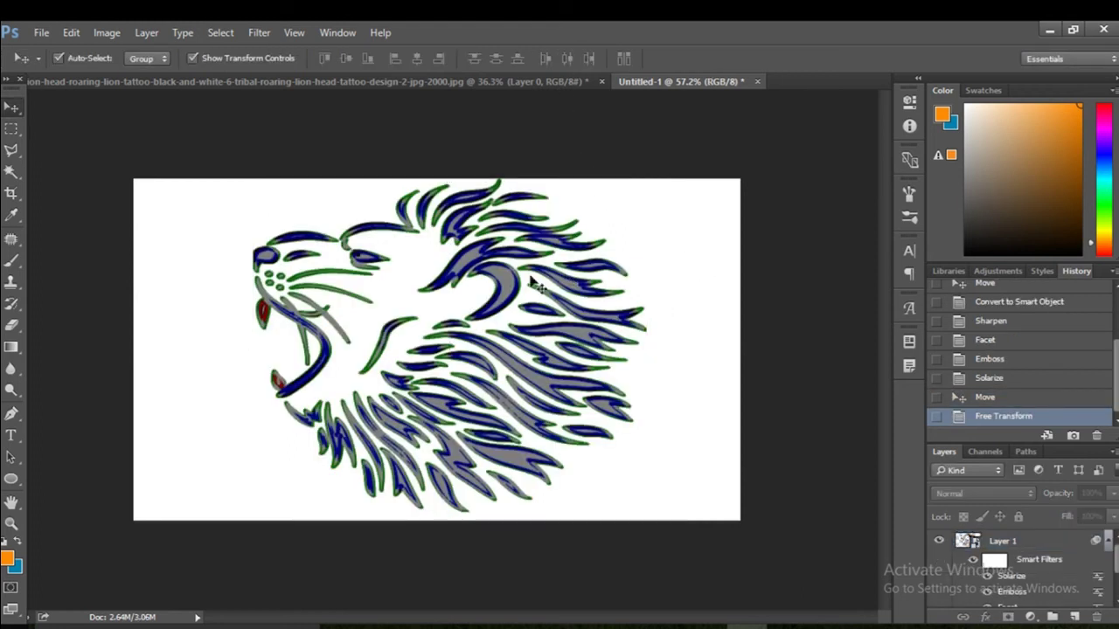
pyautogui.hotkey('ctrl', 'alt', 'z')
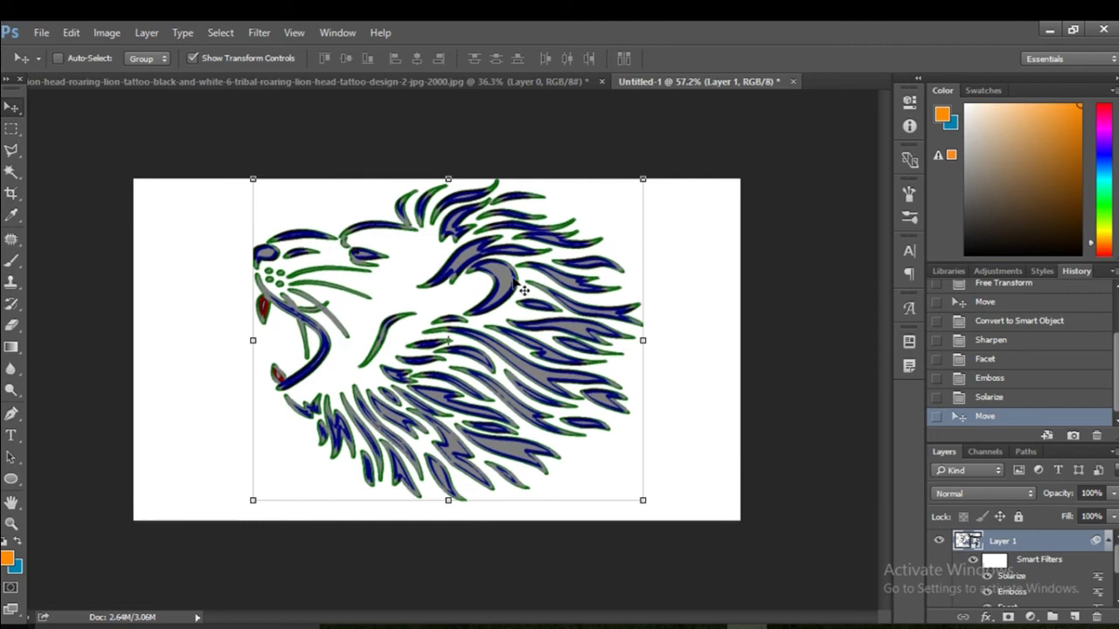
pyautogui.hotkey('ctrl', 'alt', 'z')
pyautogui.hotkey('ctrl', 'alt', 'z')
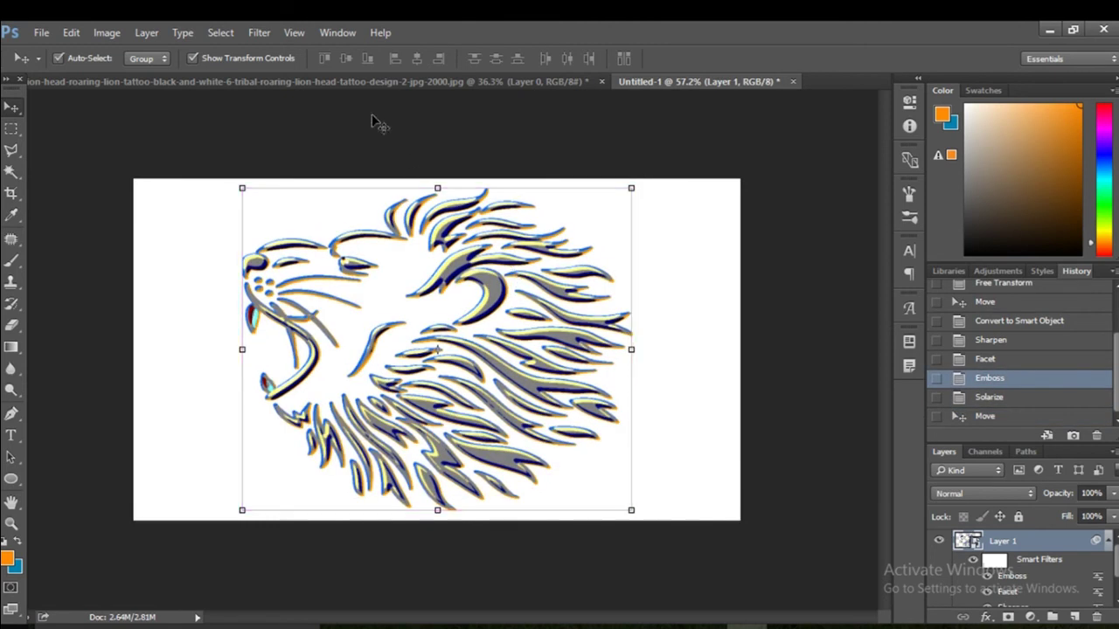
pyautogui.click(258, 32)
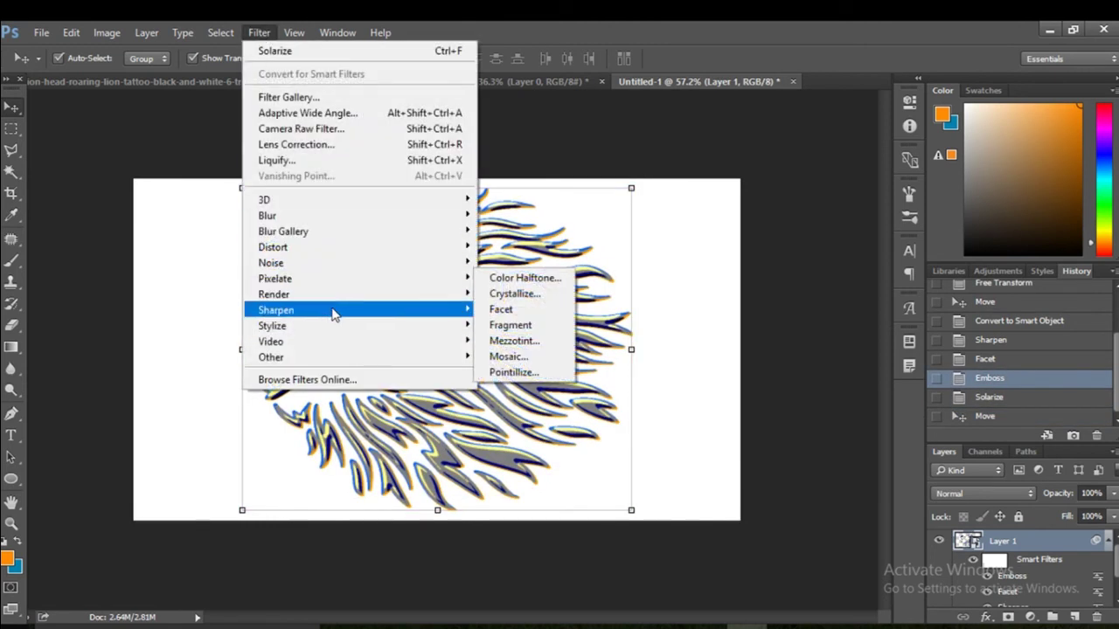
pyautogui.moveTo(272, 325)
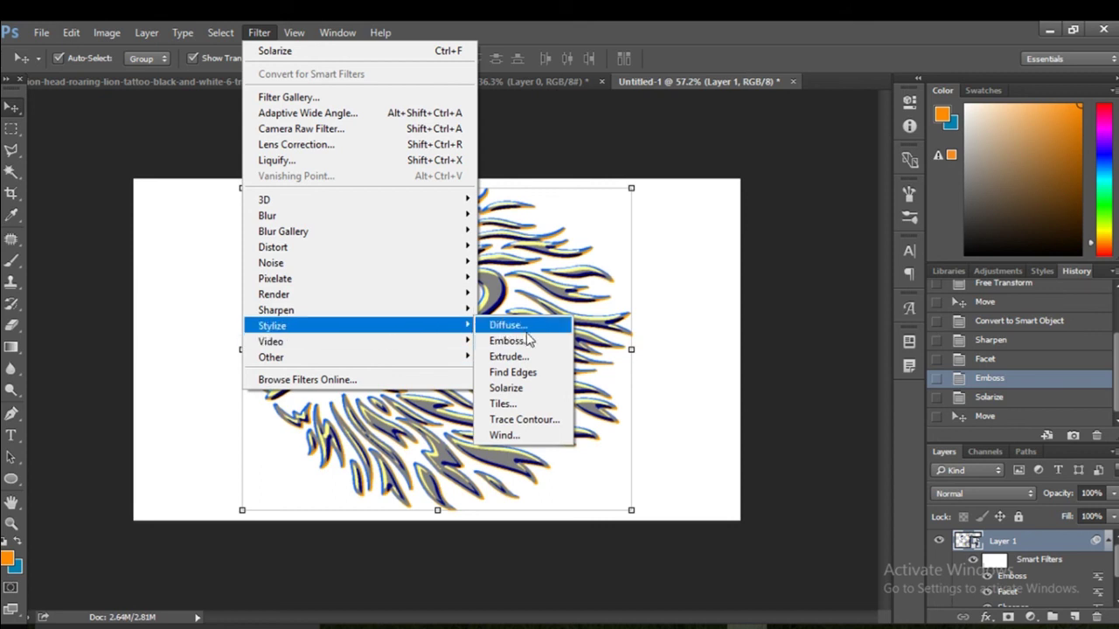
# Step: Apply a Wind smart filter blowing from the right, then deselect
pyautogui.click(524, 434)
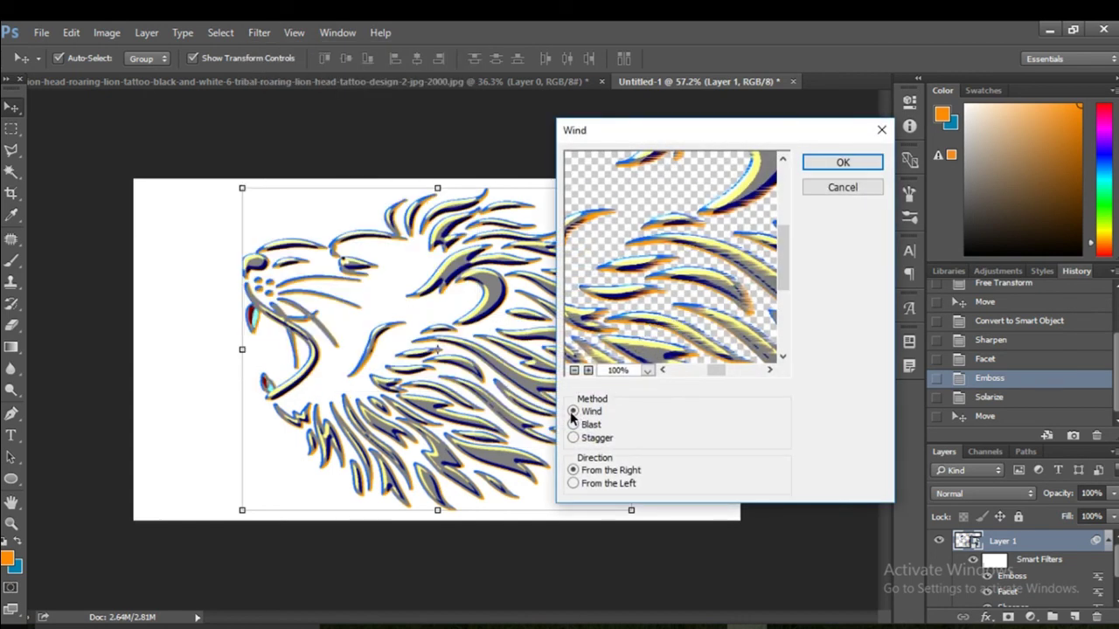
pyautogui.click(839, 162)
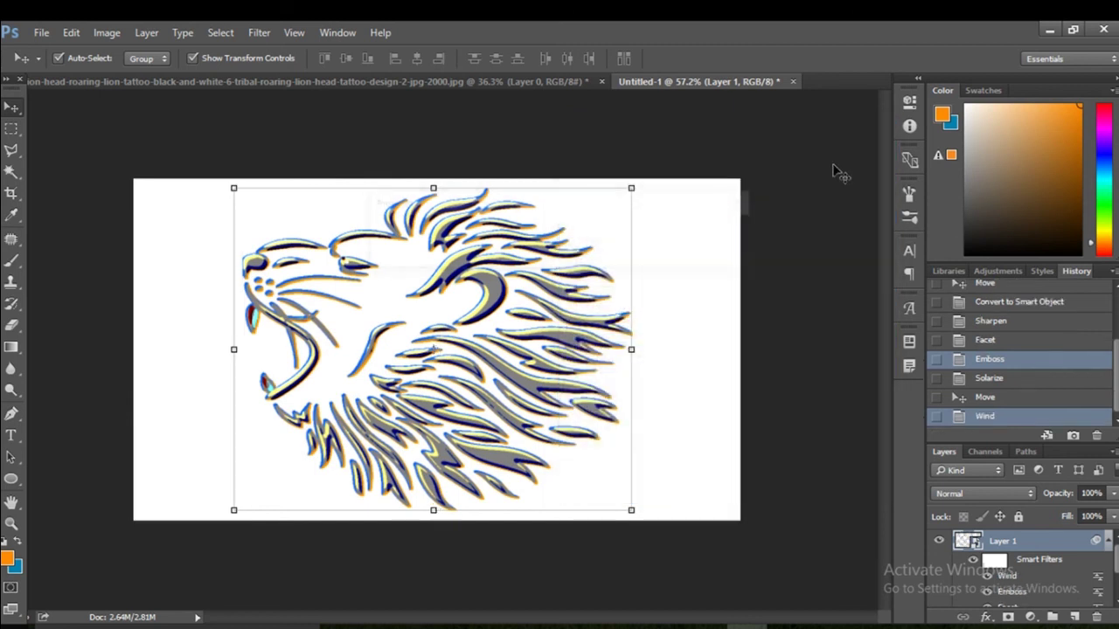
pyautogui.click(765, 262)
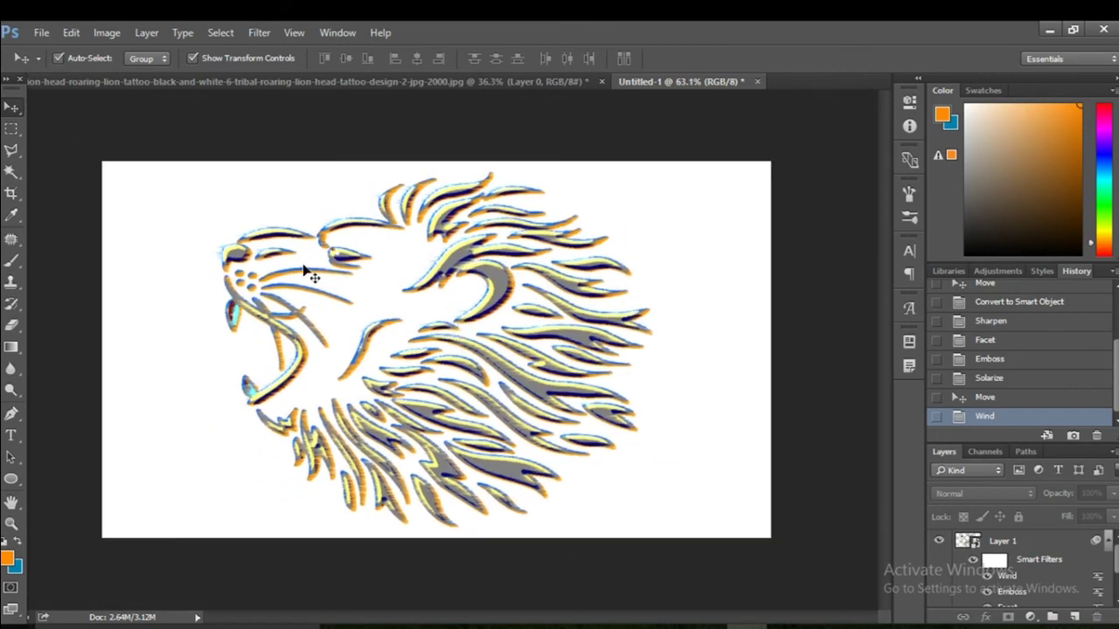
# Step: Shift the lion slightly right and narrow it to about 97% width
pyautogui.moveTo(237, 254); pyautogui.dragTo(241, 252)
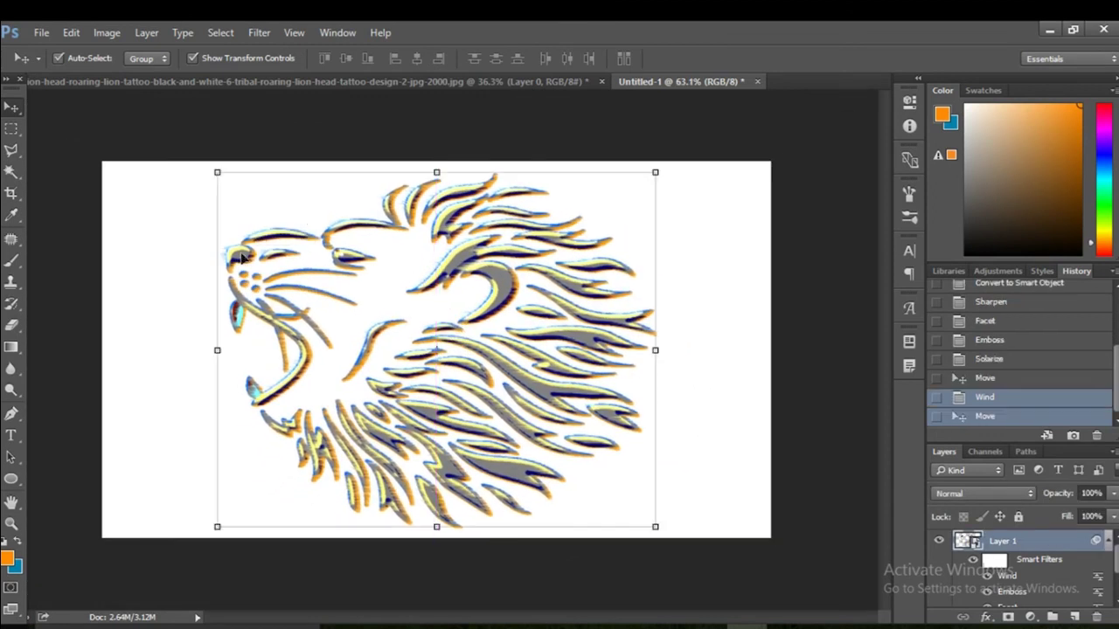
pyautogui.click(217, 349)
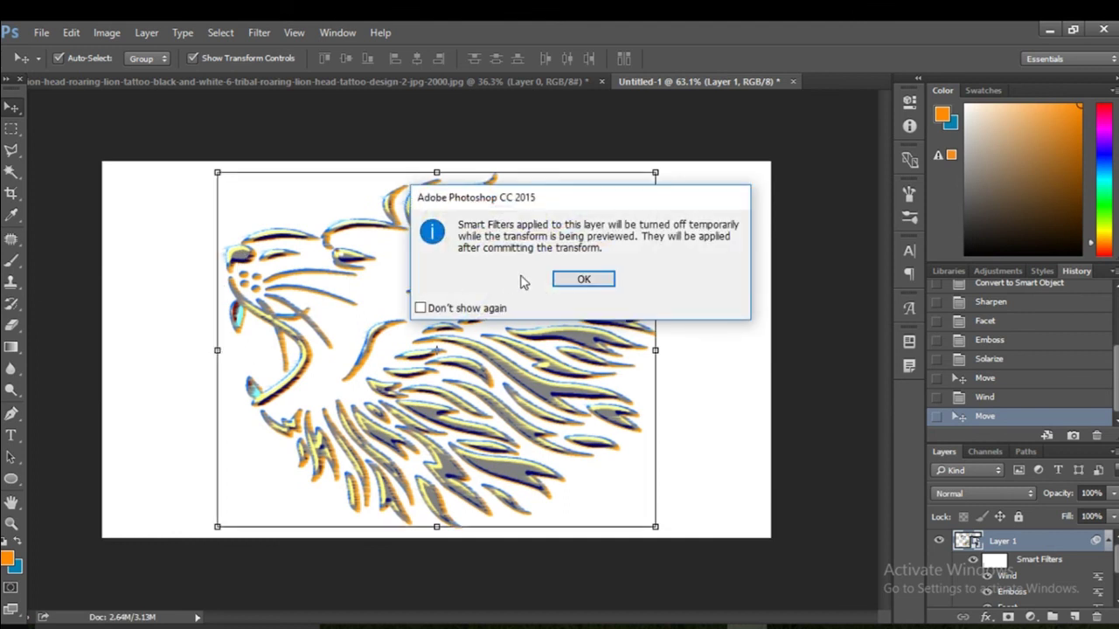
pyautogui.click(583, 279)
pyautogui.moveTo(656, 350); pyautogui.dragTo(626, 350)
pyautogui.click(578, 58)
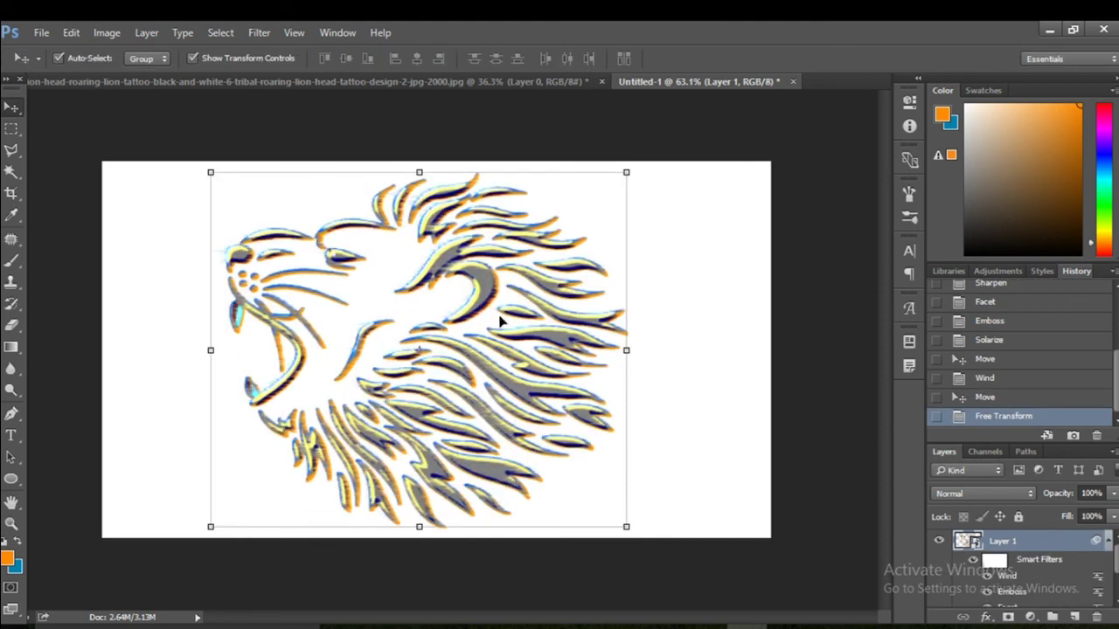
pyautogui.click(686, 333)
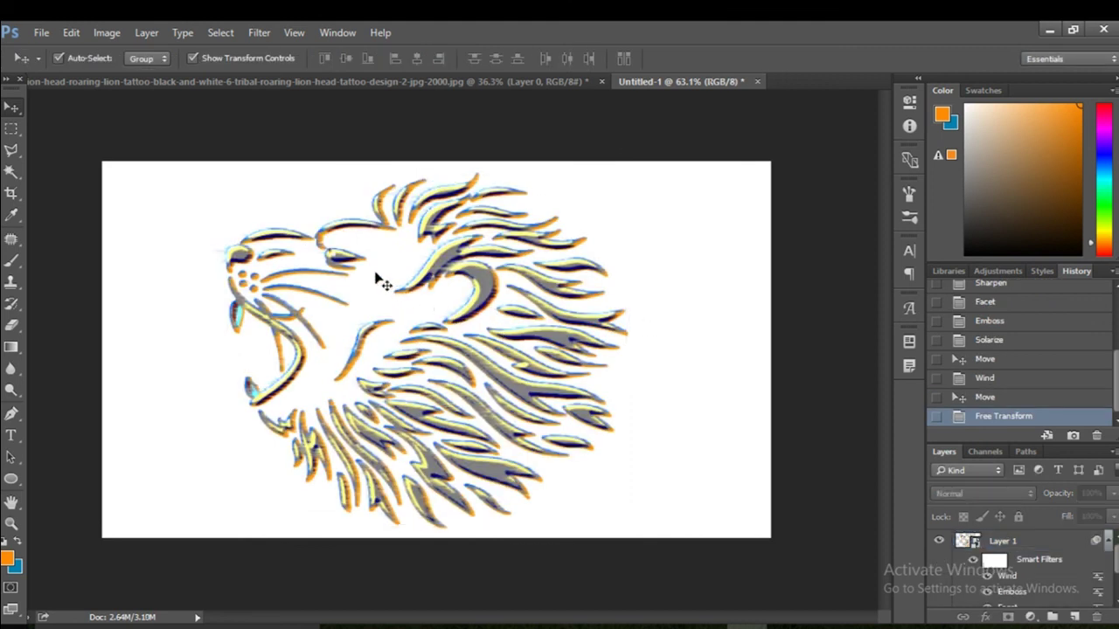
pyautogui.scroll(-2, 413, 276)
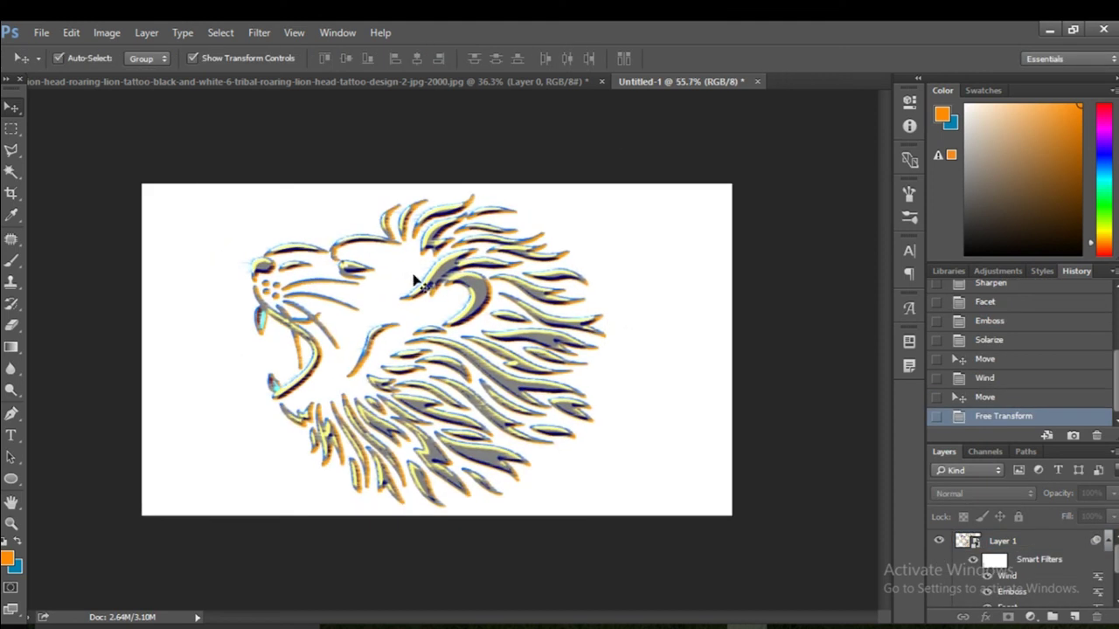